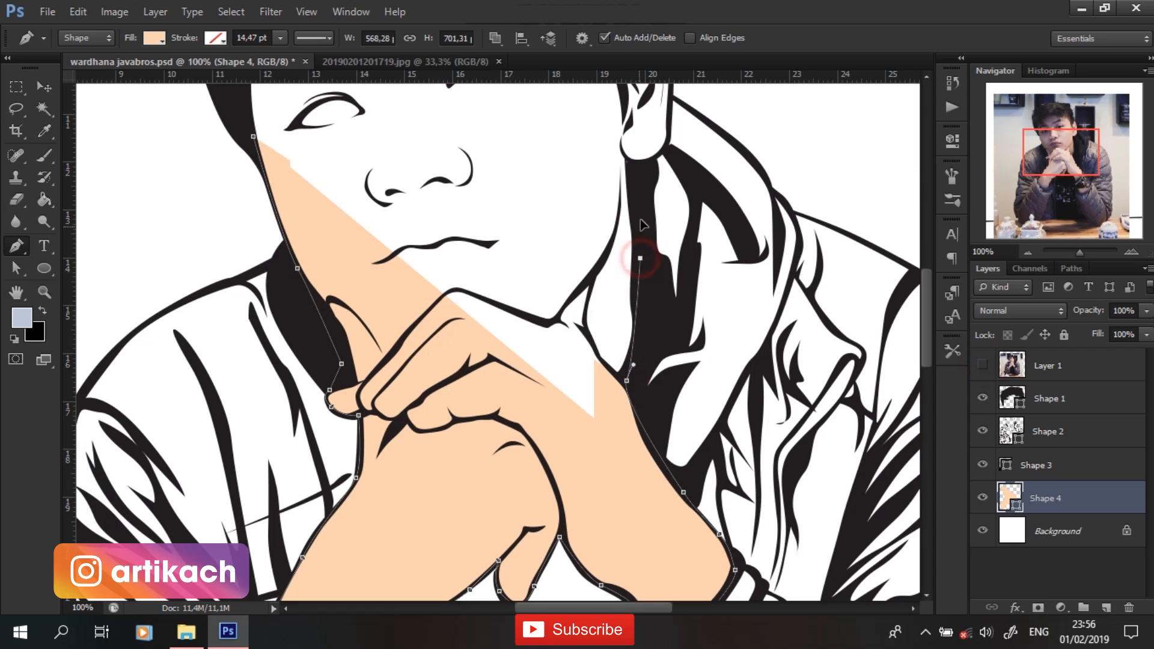
Extend the outline of the base skin shape up the neck around the ear
drag(670, 136, 675, 324)
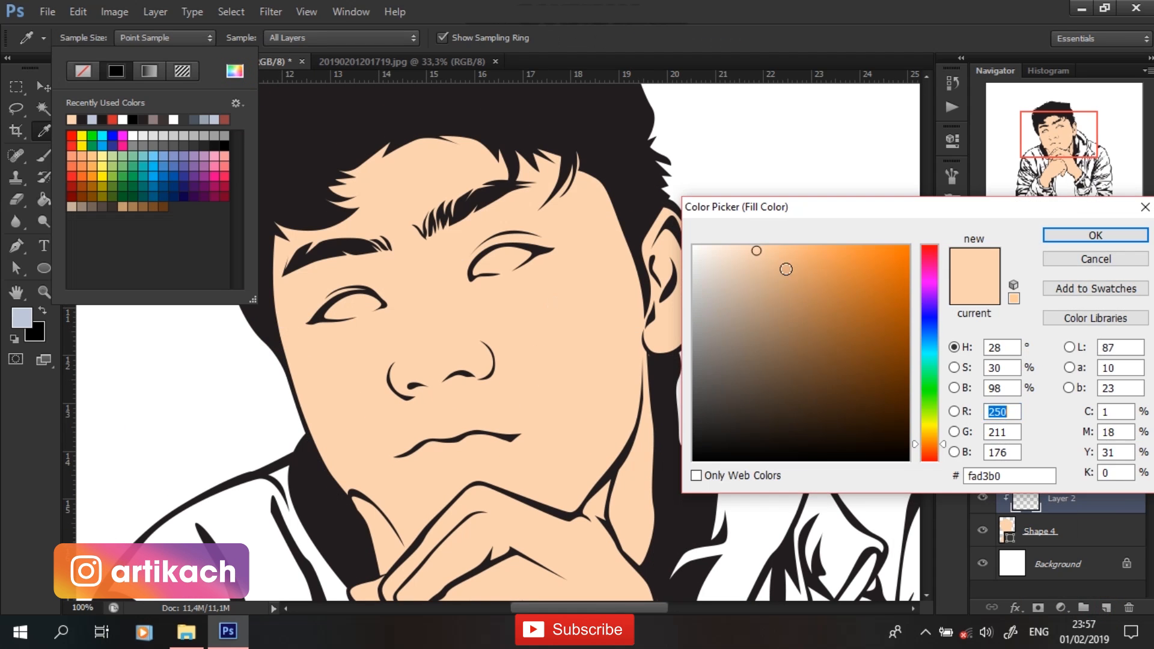
Apply a darker tan fill and trace the first face shadow around the right-hand cheek and along the upper lip
key(Return)
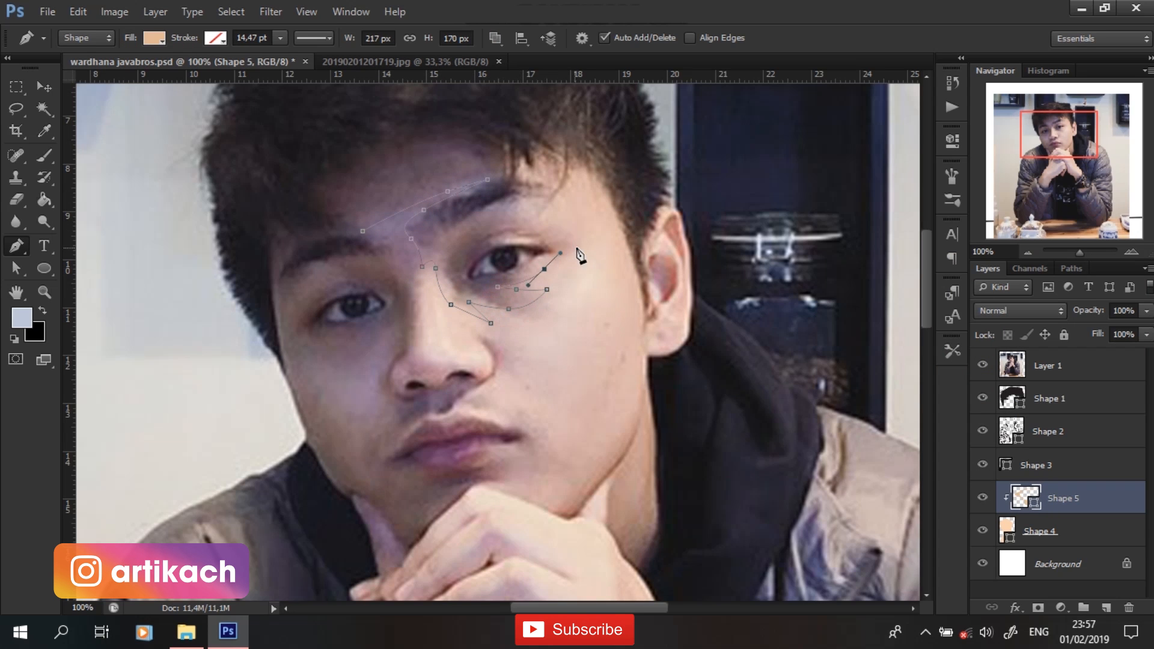
drag(615, 363, 605, 398)
drag(583, 416, 570, 466)
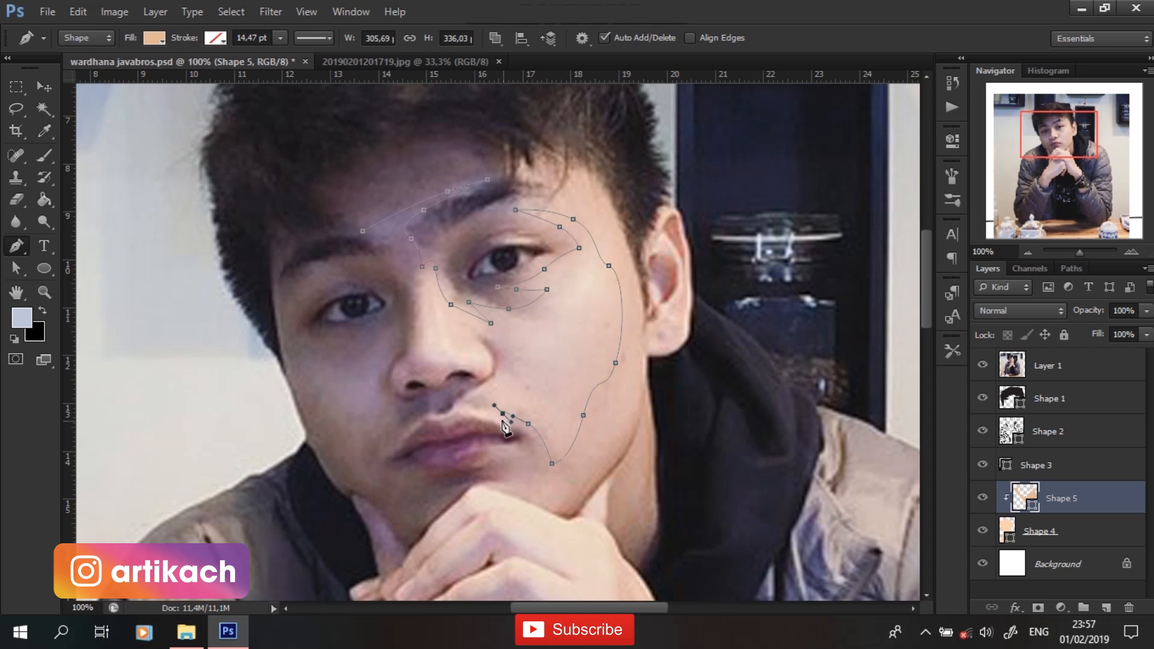
click(395, 449)
scroll(422, 416, up, 1)
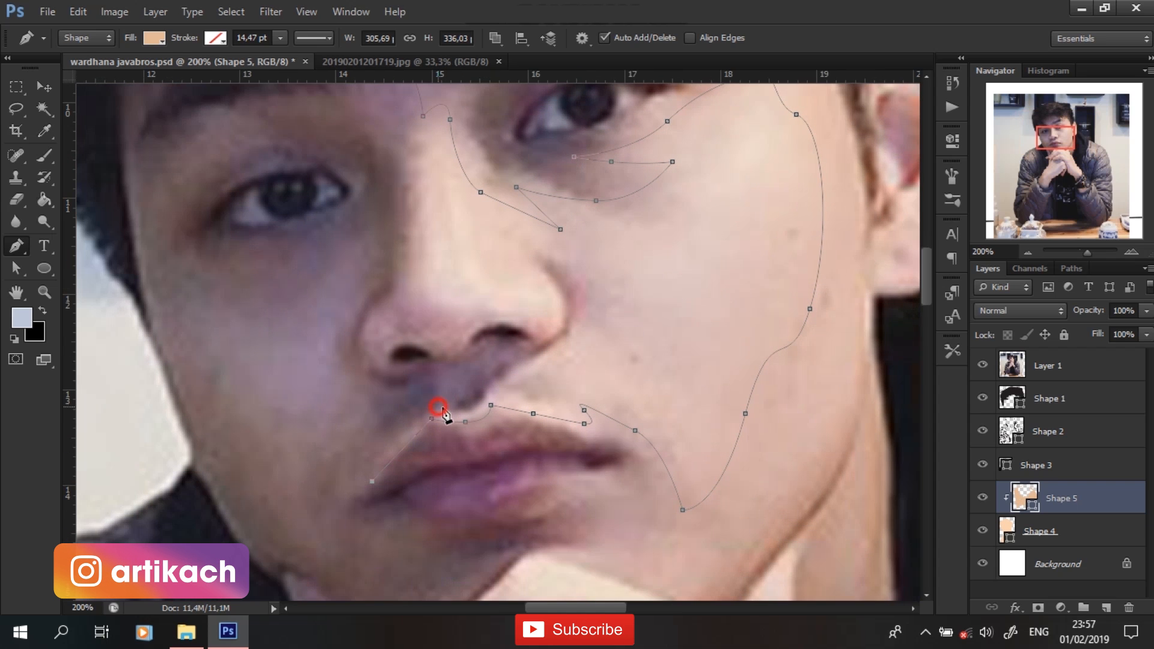
Continue the first shadow path around the nostril and nose tip and up the nose bridge
drag(533, 268, 543, 278)
drag(548, 310, 539, 318)
click(535, 320)
drag(425, 206, 420, 142)
drag(467, 308, 523, 508)
Trace the first shadow around the socket of the left-hand eye, from the brow's outer end to beneath the eye
click(175, 360)
drag(217, 358, 236, 344)
click(285, 335)
drag(227, 382, 224, 394)
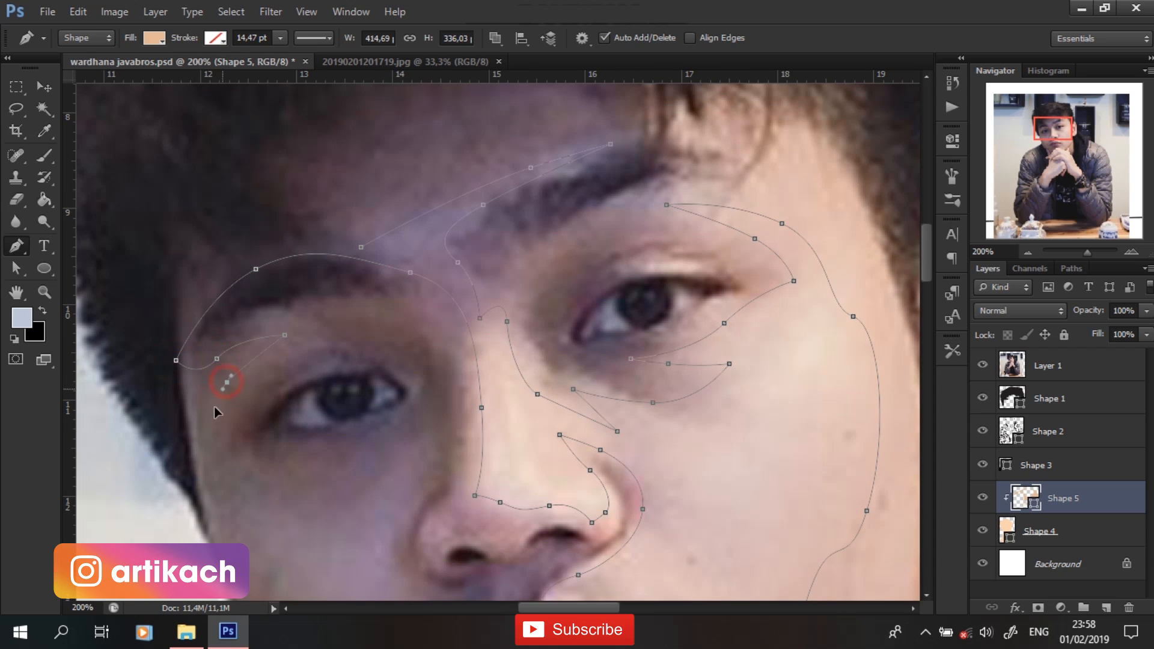
click(191, 440)
drag(282, 484, 328, 496)
drag(385, 463, 403, 449)
click(427, 421)
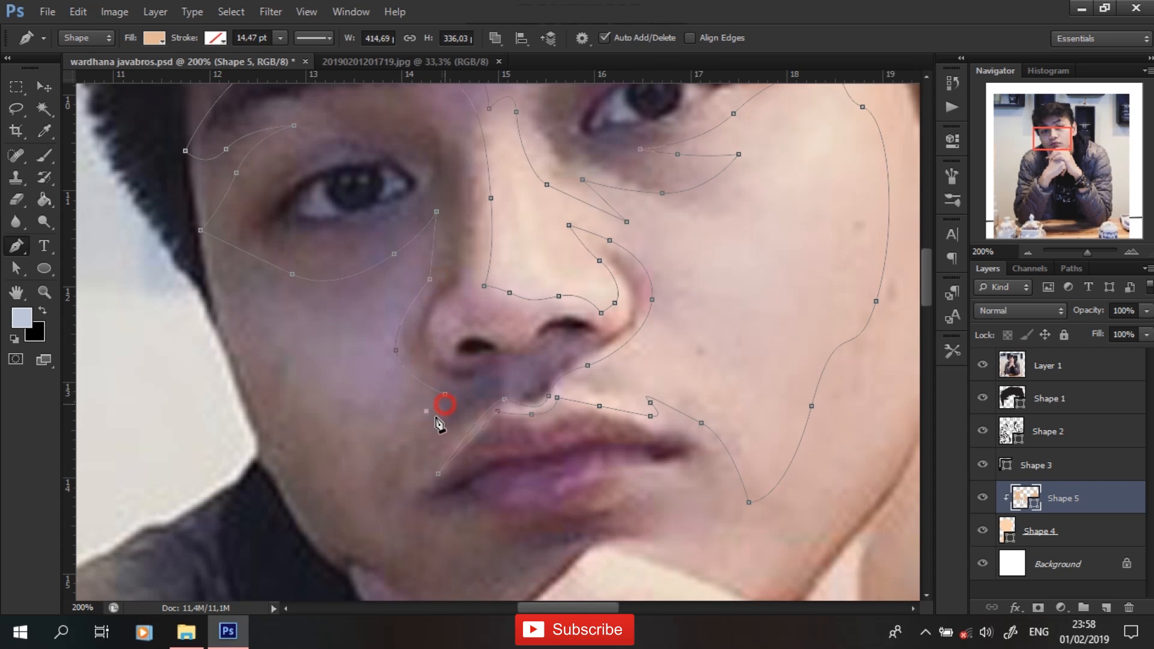
Continue the first shadow path down the left-hand face edge and jaw to the fingers
click(195, 276)
key(ctrl+minus)
drag(388, 433, 398, 373)
click(412, 441)
drag(409, 383, 431, 406)
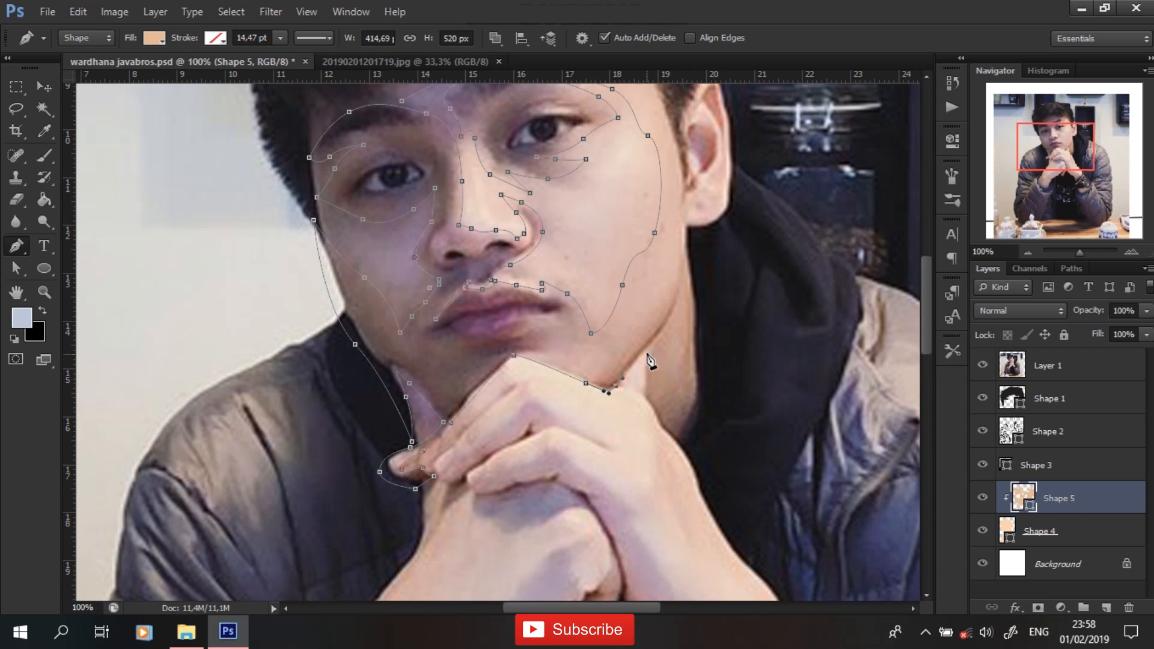
Route the first shadow path around the right-hand side of the neck and up to the earlobe
click(700, 467)
drag(741, 317, 743, 258)
click(739, 193)
drag(695, 177, 669, 325)
click(684, 272)
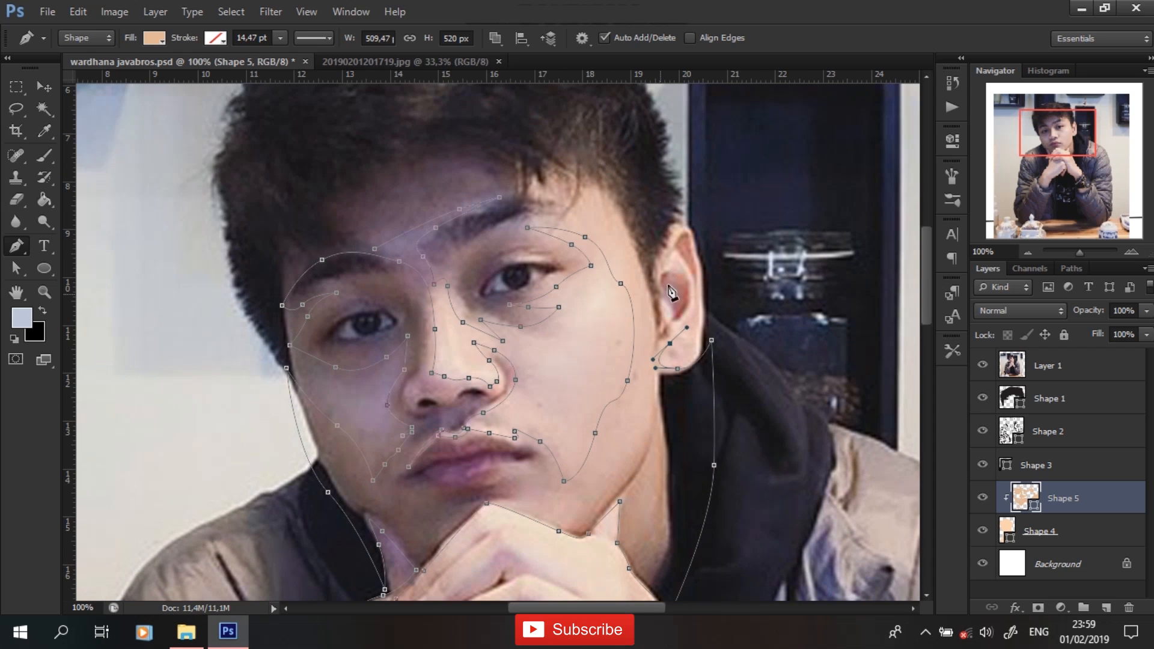
Trace the first shadow inside the ear and carry its outline over the hair
click(664, 275)
click(678, 248)
click(692, 314)
drag(698, 269, 695, 214)
drag(585, 110, 544, 109)
Hide the reference photo and complete the first face shadow around the left-hand brow and temple
click(982, 364)
click(367, 267)
drag(282, 243, 324, 226)
click(385, 230)
click(302, 263)
click(298, 336)
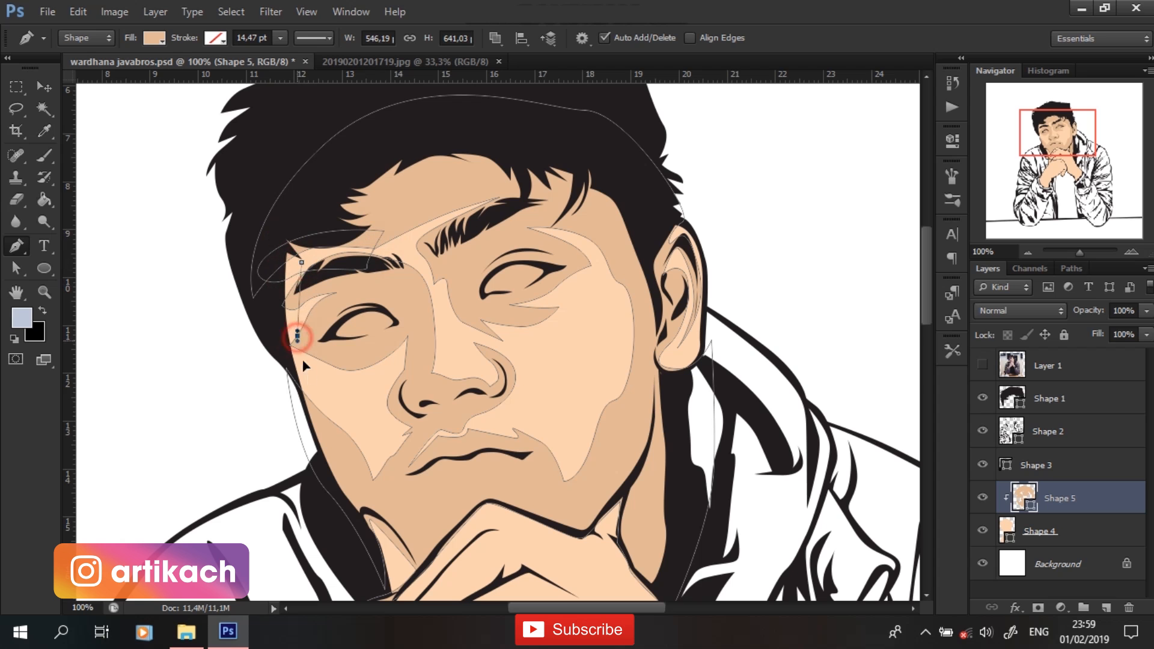
click(302, 401)
drag(269, 271, 281, 236)
Show the reference photo and trace the first hand shadow from the right-hand wrist along the hand's outer edge to the knuckles
drag(606, 464, 628, 377)
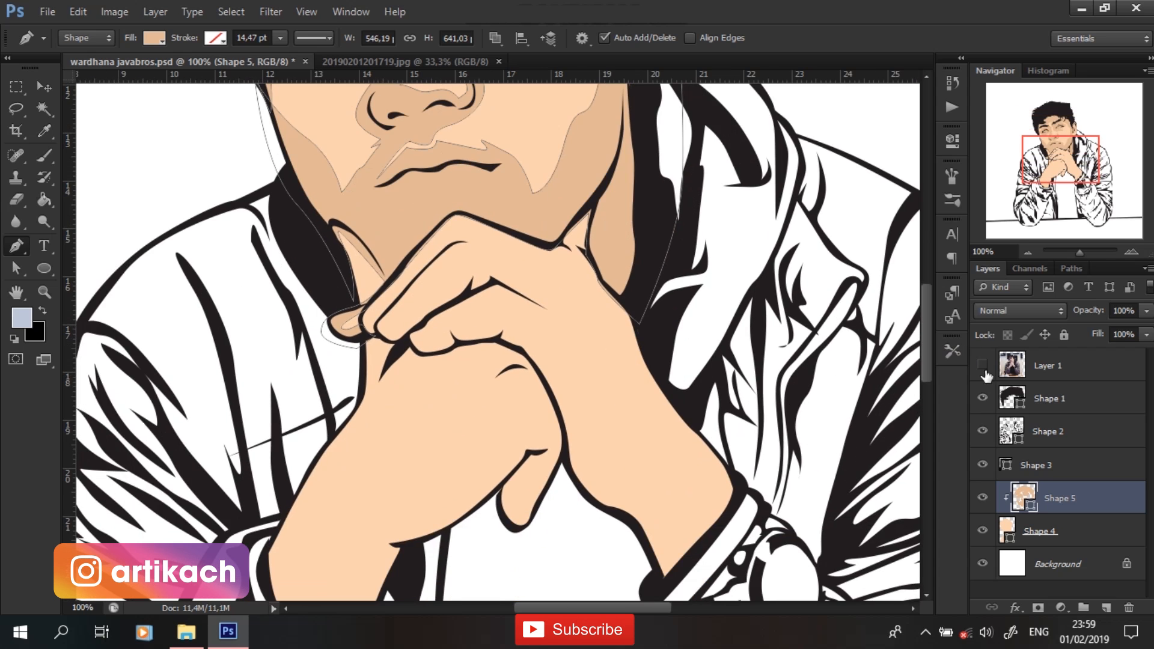
click(983, 366)
drag(682, 434, 716, 459)
click(743, 496)
drag(680, 352, 644, 296)
click(594, 278)
click(548, 238)
drag(563, 261, 571, 267)
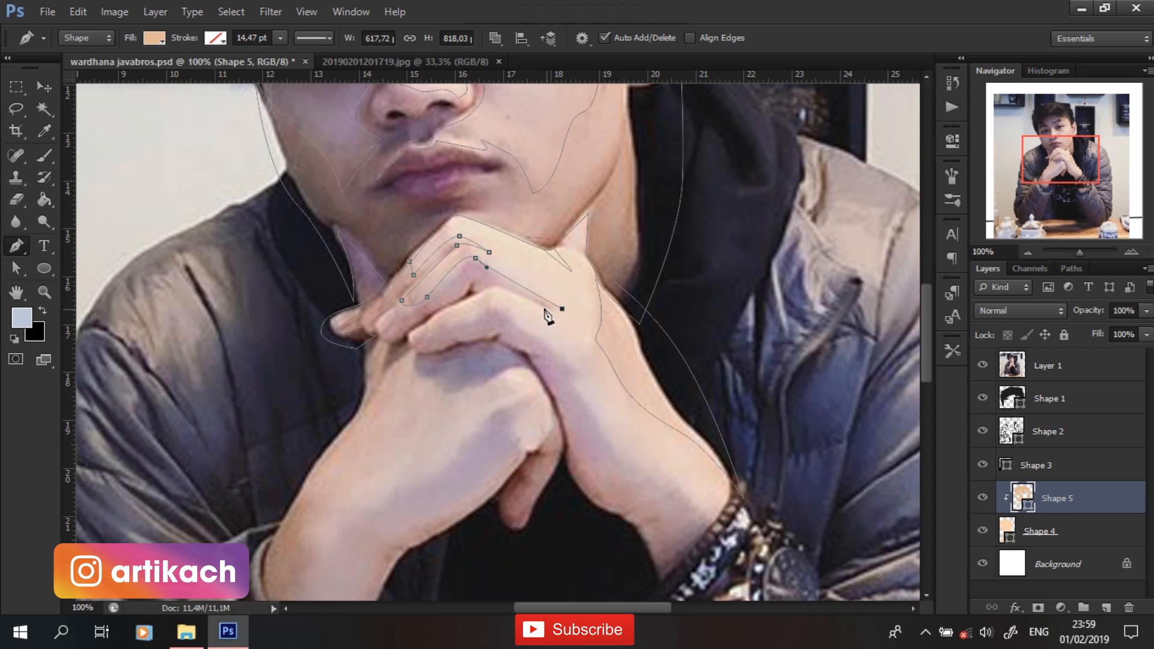
Continue the hand shadow toward the right-hand wrist, undo the misplaced point and route the outline below the hands
drag(645, 465, 668, 465)
drag(681, 478, 699, 501)
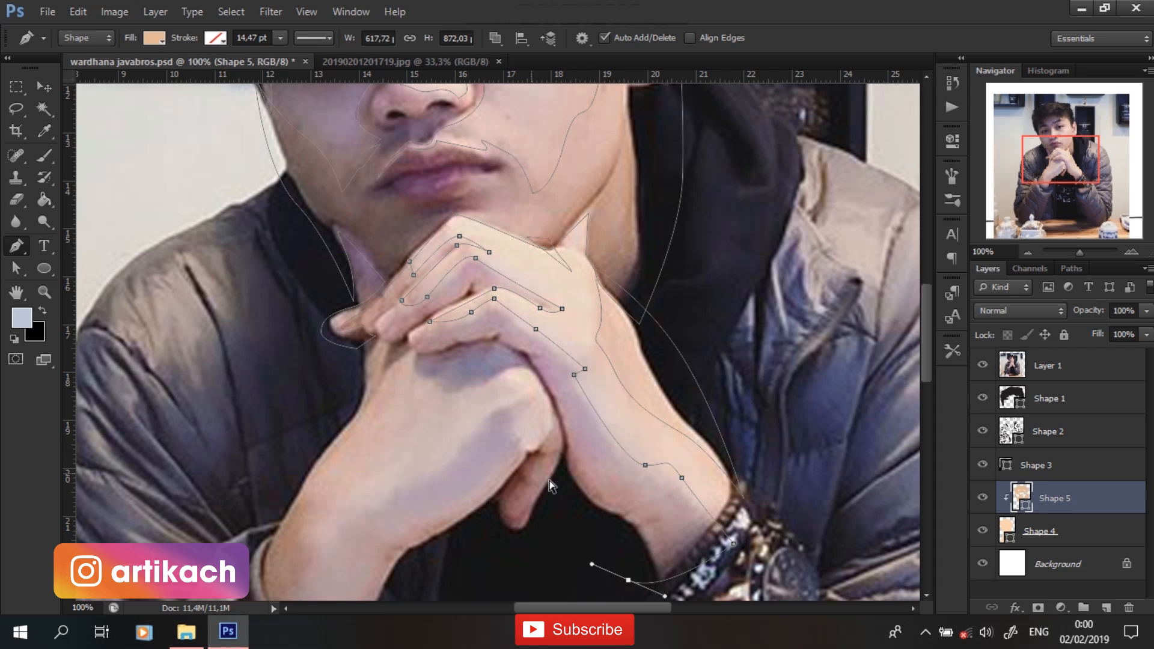
key(ctrl+z)
drag(603, 425, 605, 277)
drag(853, 471, 856, 499)
drag(714, 594, 667, 589)
Trace the first shadow on the left-hand forearm and back of the hand, from the sleeve cuff to the knuckles
click(341, 549)
click(295, 517)
drag(328, 435, 338, 386)
drag(387, 351, 434, 324)
drag(479, 277, 503, 253)
click(533, 248)
drag(517, 275, 519, 290)
click(278, 492)
drag(256, 378, 285, 317)
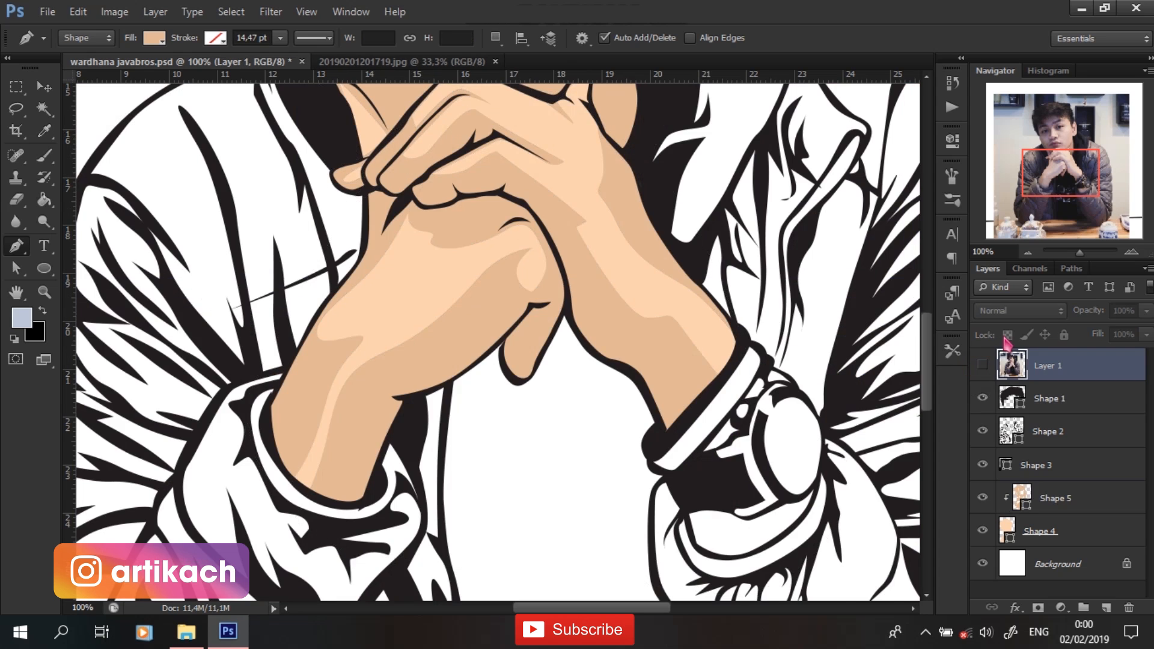
Create a new layer and place it directly above Shape 5 in the clipping group
key(ctrl+0)
click(1094, 539)
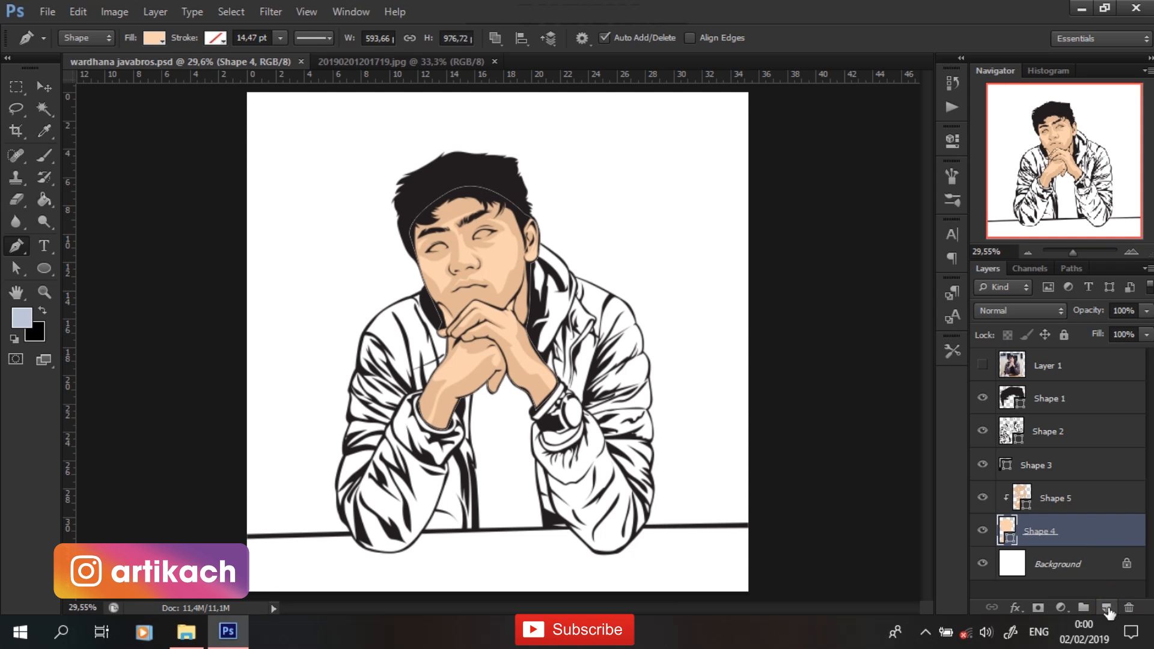
click(1106, 608)
drag(1088, 530, 1088, 486)
Set the shape fill to a darker, redder skin tone with a hue of 21°
click(153, 38)
click(234, 71)
click(927, 449)
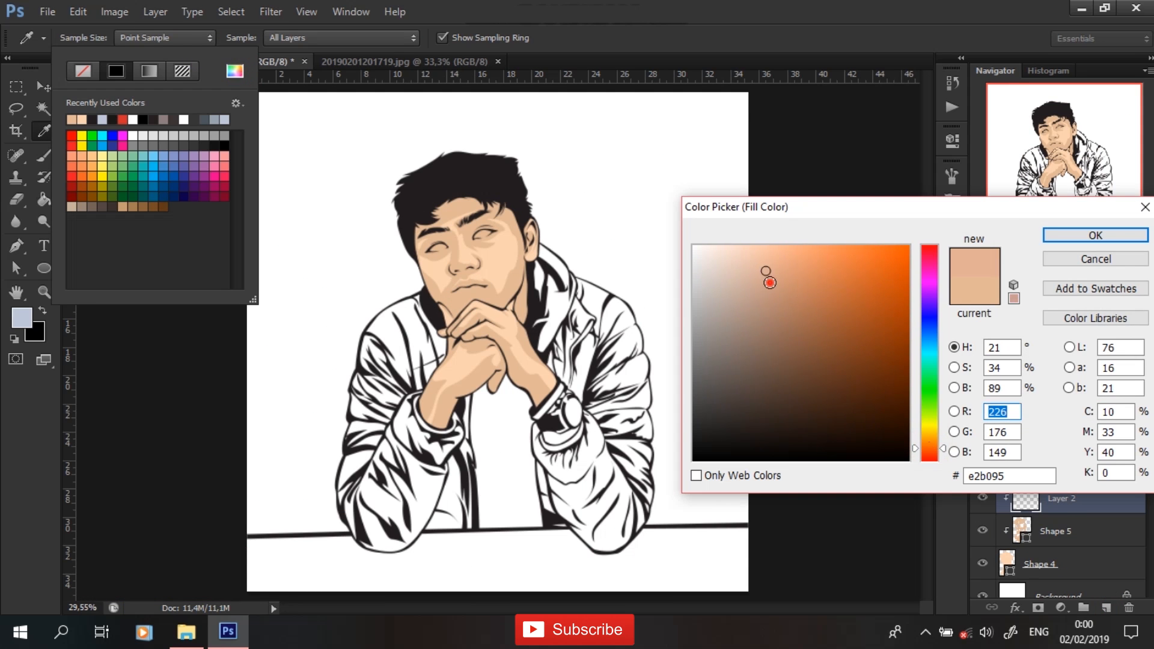
click(774, 277)
key(Return)
key(Return)
Show the reference photo and start the second, deeper shadow shape around the forehead and right-hand eyebrow
key(ctrl+plus)
key(ctrl+plus)
key(ctrl+plus)
key(ctrl+plus)
drag(462, 298, 606, 518)
click(982, 365)
drag(484, 242, 472, 307)
click(426, 205)
mouse_move(491, 184)
mouse_down()
mouse_move(536, 156)
mouse_move(476, 217)
mouse_up()
click(579, 168)
drag(484, 227, 493, 233)
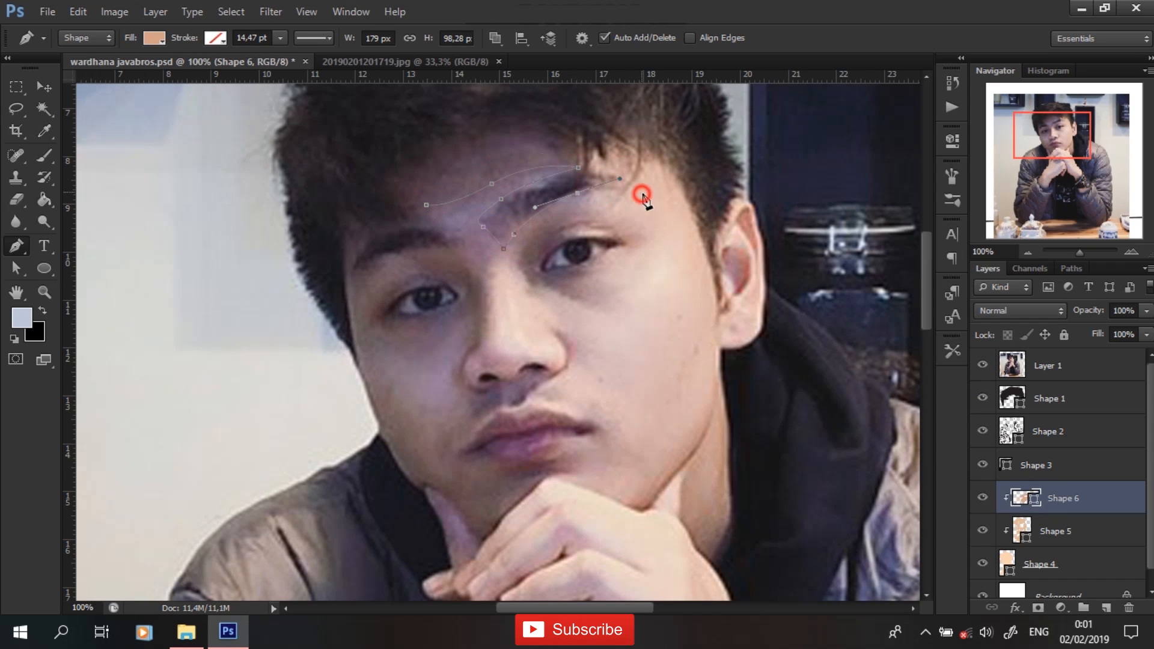
Trace the second shadow down the right-hand cheek and along the jaw to the chin
drag(690, 353, 680, 383)
click(671, 407)
click(691, 383)
click(701, 369)
drag(658, 312, 669, 173)
drag(684, 302, 655, 330)
click(625, 353)
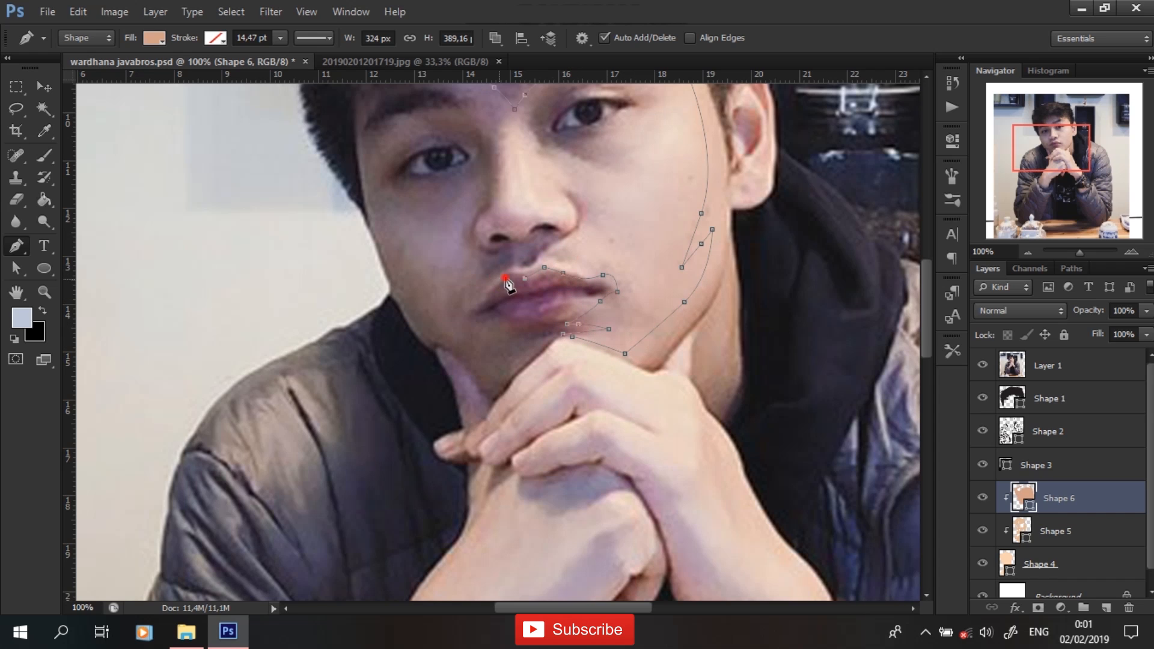
Continue the second shadow path along the left-hand jaw, the thumb and the fingertip beside the chin
click(420, 353)
click(435, 376)
drag(442, 352, 482, 408)
click(477, 420)
drag(443, 430, 429, 434)
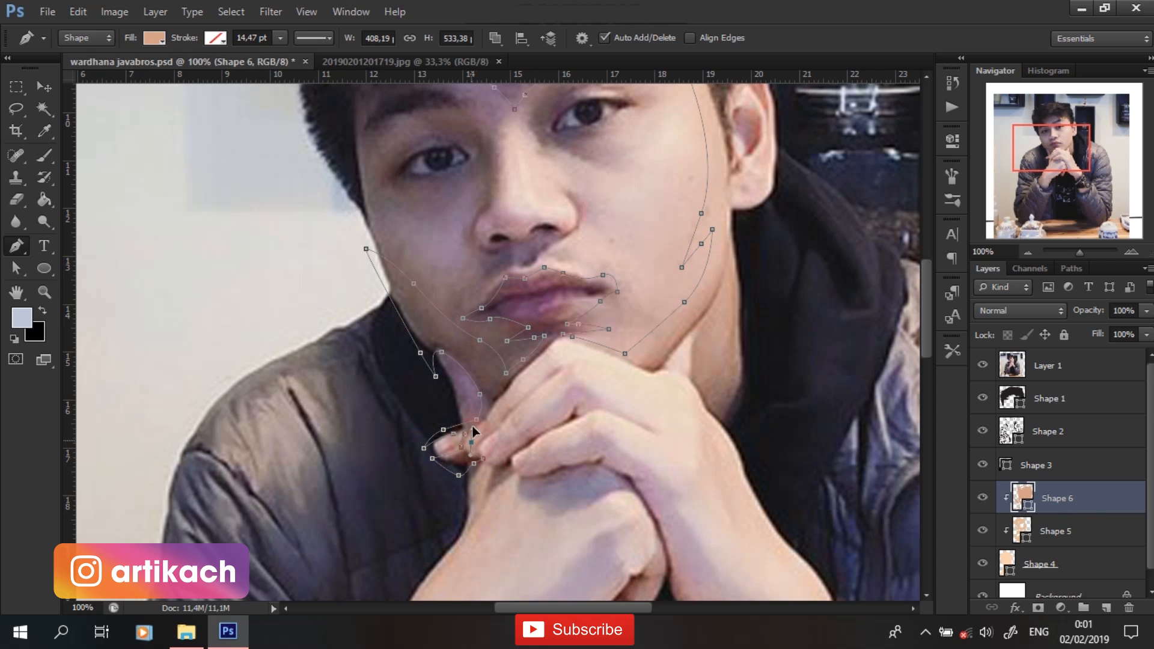
Trace the second shadow along the right-hand side of the neck and up to the earlobe
click(723, 285)
drag(708, 324, 702, 337)
drag(700, 355, 703, 373)
drag(780, 305, 784, 219)
click(785, 186)
click(738, 206)
Trace the second shadow through the inner ear and up its front edge
drag(718, 262, 716, 433)
click(727, 345)
drag(758, 305, 754, 286)
click(733, 260)
drag(756, 221, 758, 202)
Carry the second shadow outline over the hair and around the left-hand eye, and close it at its forehead starting point
drag(594, 105, 485, 121)
drag(317, 244, 318, 304)
click(342, 333)
drag(368, 270, 383, 267)
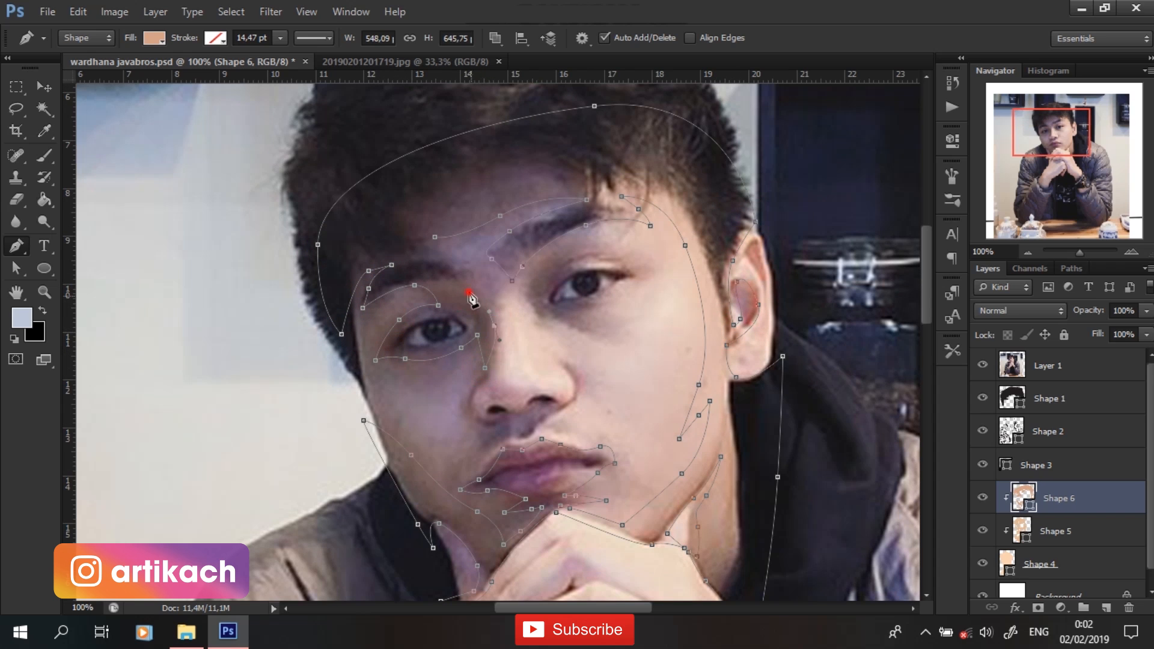
click(434, 238)
Trace a closed second shadow around the socket of the right-hand eye, saving the document before and after
key(ctrl+plus)
key(ctrl+s)
click(554, 254)
drag(589, 197, 620, 160)
drag(660, 164, 715, 162)
click(633, 284)
click(668, 305)
click(696, 330)
drag(634, 301, 604, 314)
click(609, 337)
drag(587, 301, 557, 267)
key(ctrl+s)
Trace the second shadow around the left-hand side of the nose and nostril
click(482, 392)
drag(476, 418, 461, 428)
drag(455, 455, 457, 470)
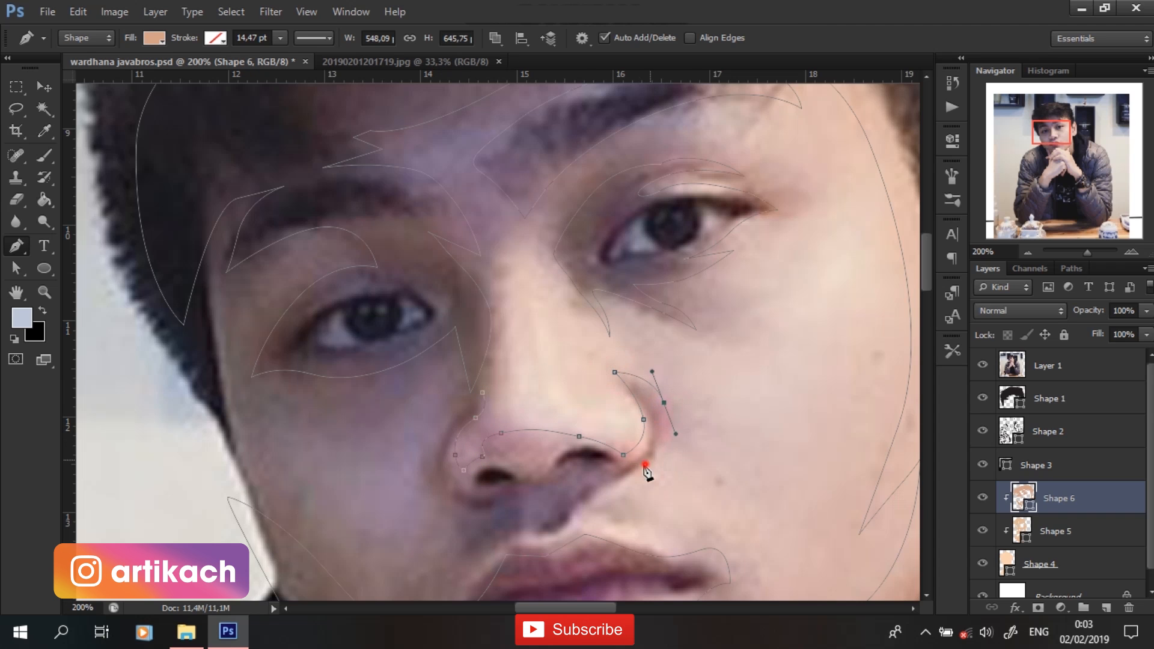
Trace the second shadow between the interlocked fingers and along the underside of the lower finger
drag(599, 534, 476, 63)
click(339, 449)
drag(383, 439, 404, 419)
click(563, 354)
click(485, 392)
drag(410, 461, 420, 470)
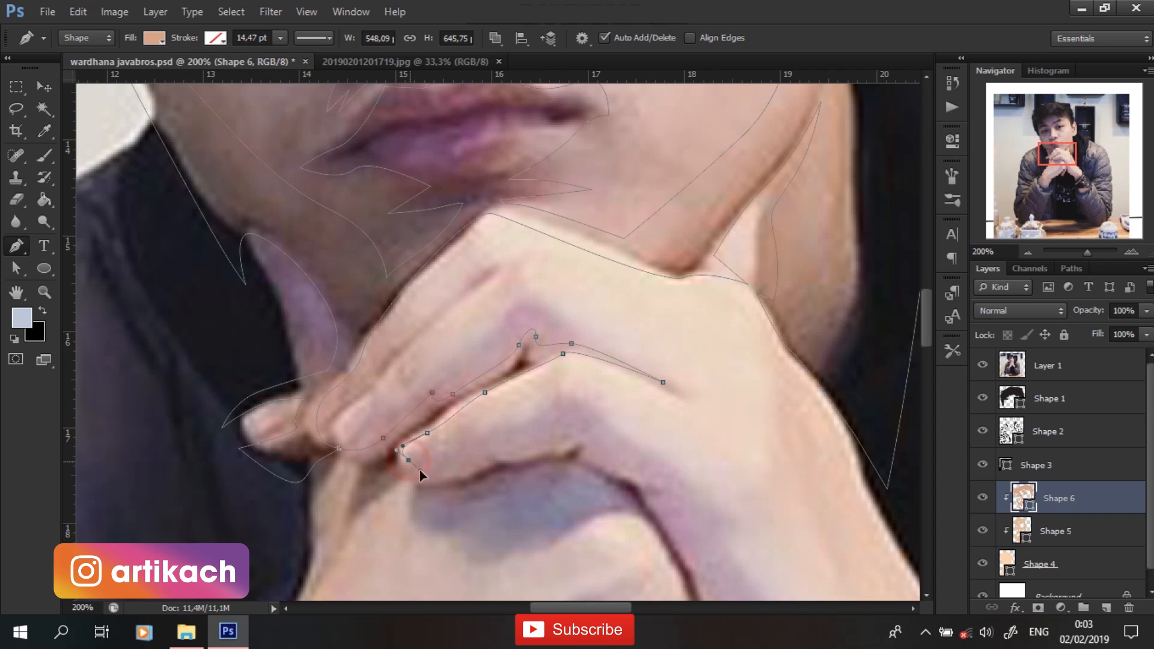
drag(596, 433, 618, 443)
Continue the second shadow along the lower edge of the right-hand hand to the wrist beside the watch
drag(645, 372, 587, 224)
key(ctrl+minus)
drag(582, 398, 595, 443)
click(628, 481)
click(733, 509)
drag(657, 582, 631, 572)
Route the second shadow outline below the hands to the left-hand sleeve cuff and trace the forearm's lower edge
drag(451, 554, 474, 468)
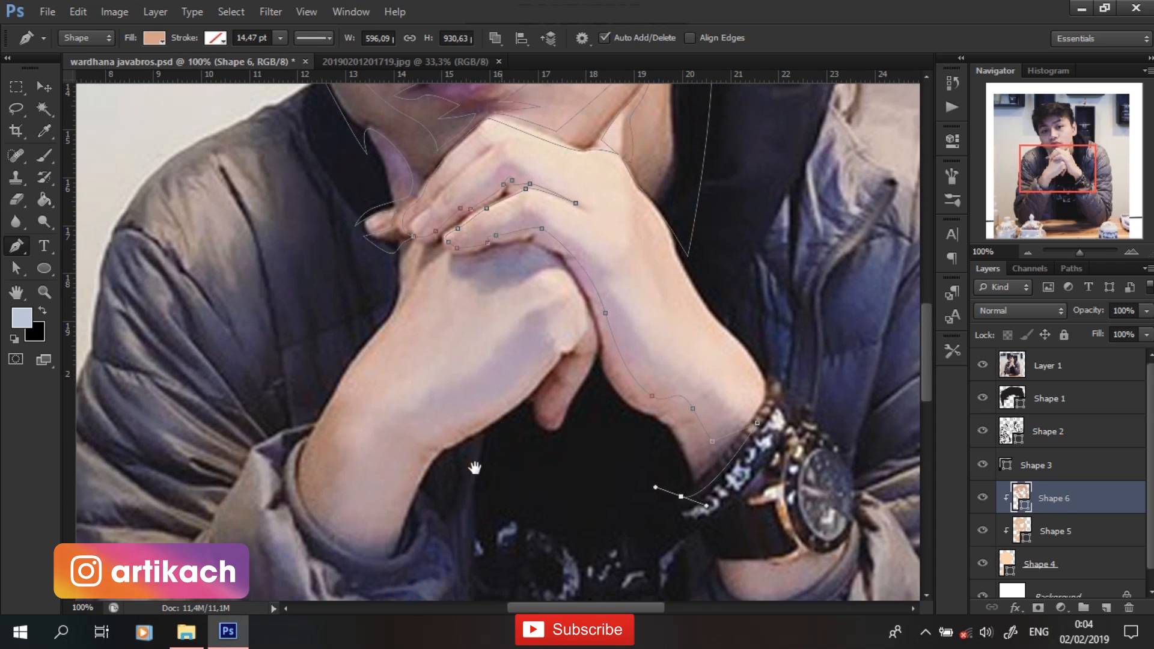
drag(405, 592, 361, 575)
click(348, 562)
drag(396, 520, 412, 480)
click(423, 457)
click(399, 443)
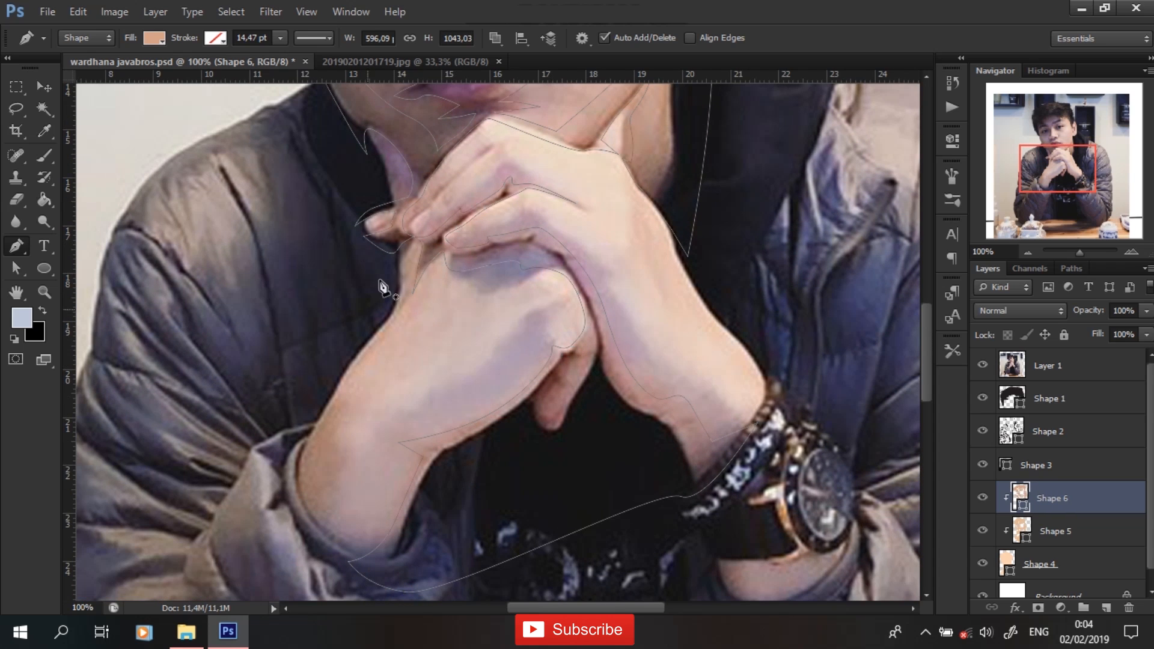
Trace second shadow points on the wrist area around the watch
mouse_move(735, 546)
mouse_down()
mouse_move(737, 590)
mouse_move(591, 272)
mouse_up()
drag(562, 309, 551, 284)
click(574, 266)
click(712, 259)
Hide the reference photo layer, select the base skin shape and trace the exposed wrist skin below the watch into it
click(983, 364)
click(1065, 365)
click(1049, 564)
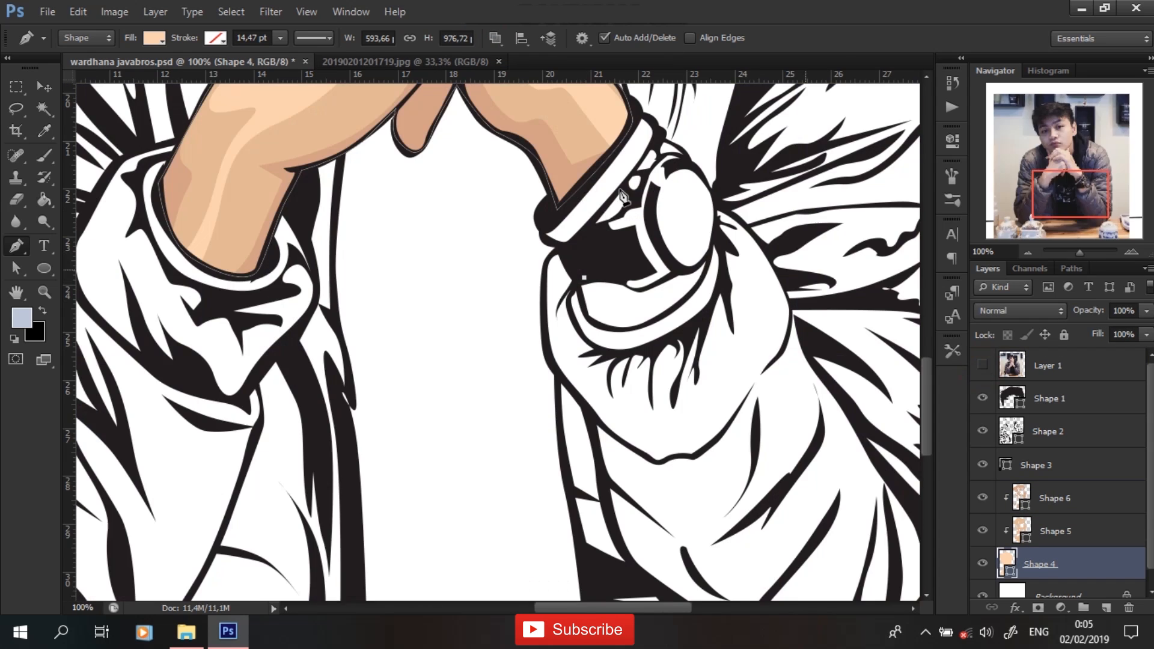
click(584, 278)
ctrl+click(623, 279)
drag(684, 294, 712, 280)
click(736, 268)
click(791, 230)
mouse_move(774, 251)
mouse_down()
mouse_move(785, 240)
mouse_move(785, 265)
mouse_up()
drag(687, 366, 620, 389)
drag(552, 357, 542, 331)
click(534, 283)
click(545, 278)
Add the small skin patch between the bracelet and the watch to the base tone, and save the document
drag(658, 166, 624, 318)
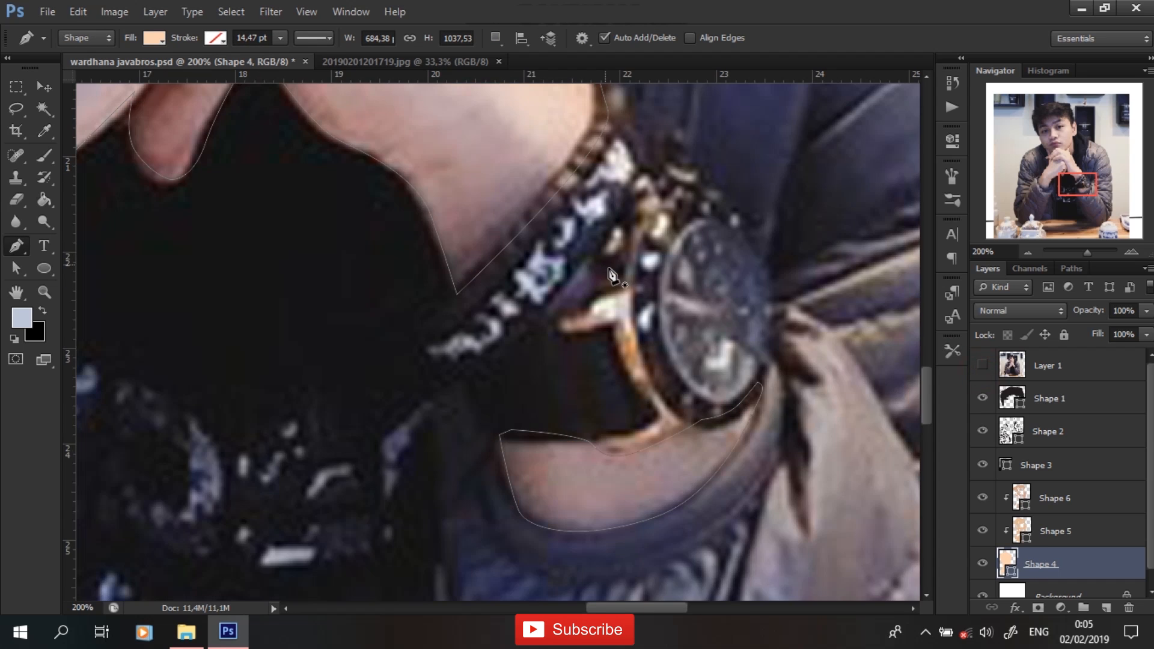
click(593, 250)
click(614, 281)
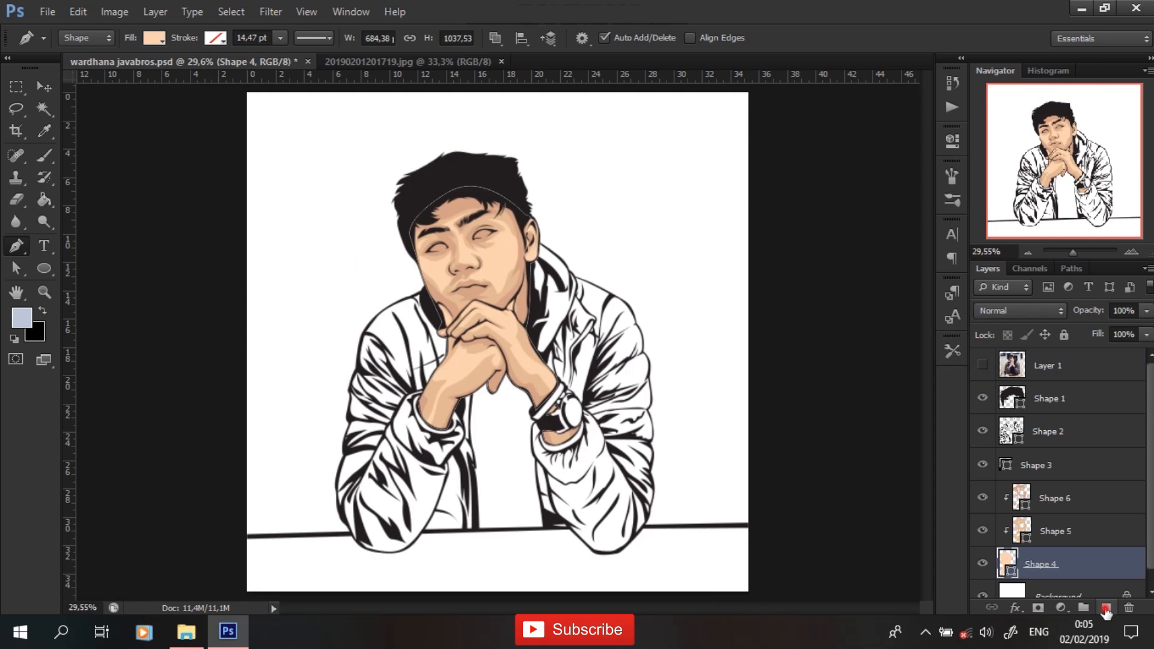
key(ctrl+s)
Change the fill of the second shadow shape to a deeper reddish brown
key(ctrl+plus)
key(ctrl+plus)
key(ctrl+plus)
drag(481, 270, 502, 355)
click(1055, 497)
click(154, 38)
click(234, 71)
click(783, 310)
click(931, 452)
click(1095, 234)
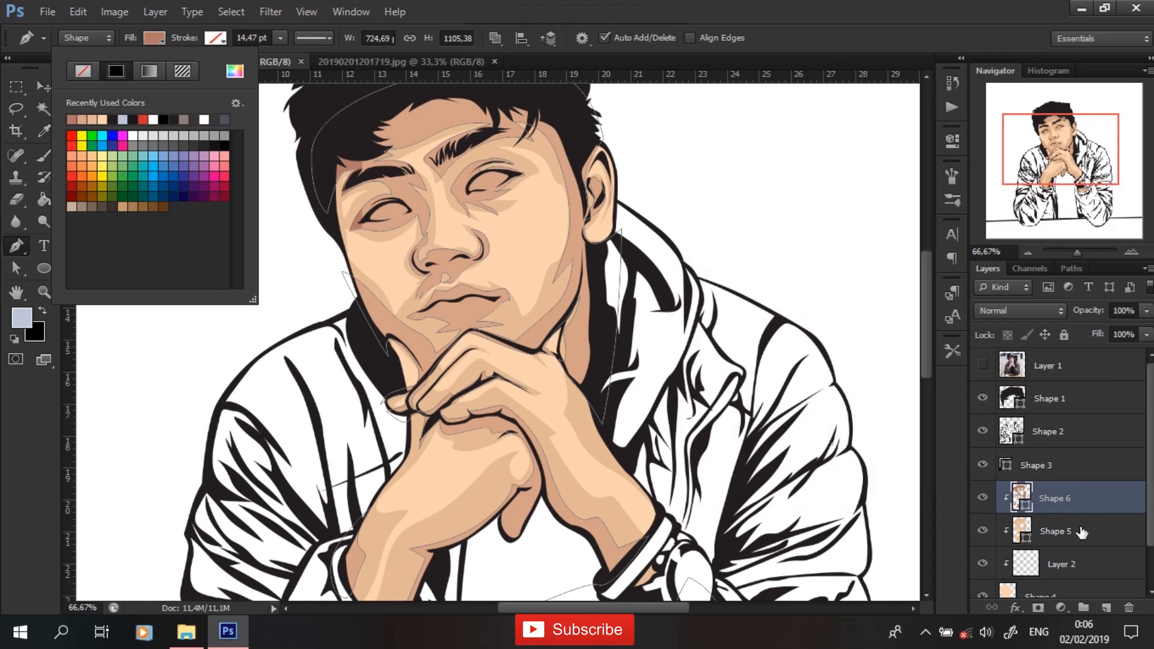
Change the fill of the first shadow shape to a pinkish tan
click(1082, 536)
click(154, 38)
click(234, 71)
click(770, 291)
click(772, 281)
click(1095, 236)
click(234, 71)
click(761, 274)
click(929, 450)
click(1070, 236)
Change the fill of the base skin shape to a light peachy pink
click(1061, 594)
click(154, 38)
click(234, 71)
click(571, 190)
click(747, 252)
click(1058, 235)
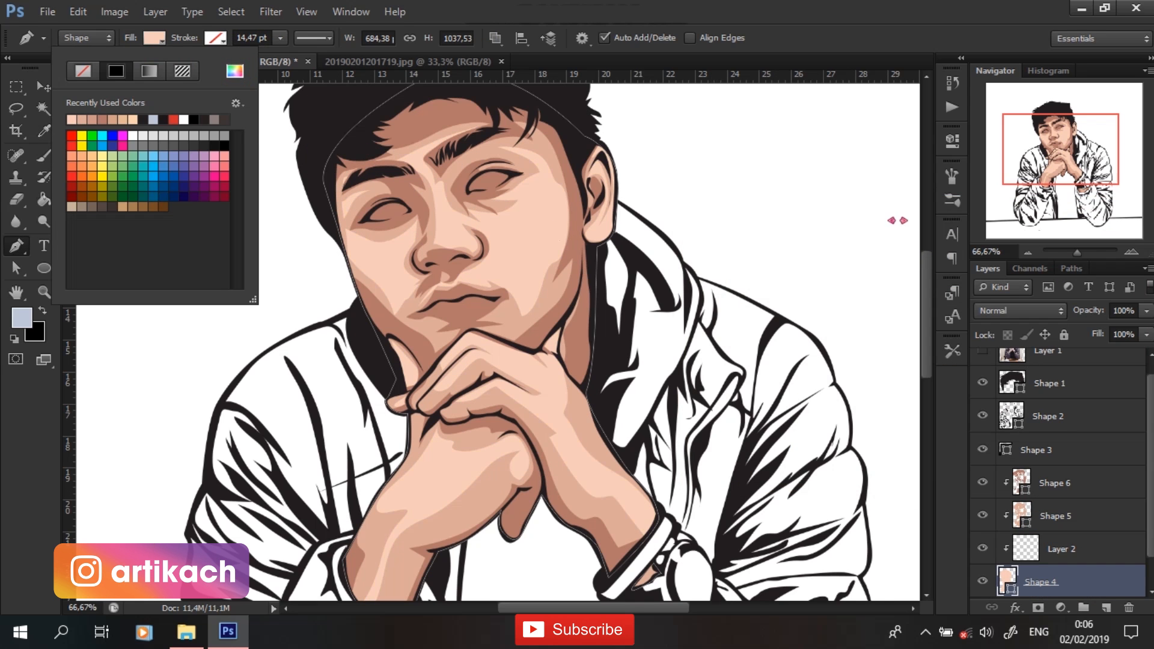
Select the blank clipped layer above the base skin and set the shape fill to a paler pink for highlights
scroll(1140, 496, down, 1)
click(1106, 515)
click(154, 38)
click(234, 71)
click(729, 245)
click(1069, 233)
Trace pale highlight shapes along the bridge and on the tip of the nose
key(ctrl+plus)
key(ctrl+plus)
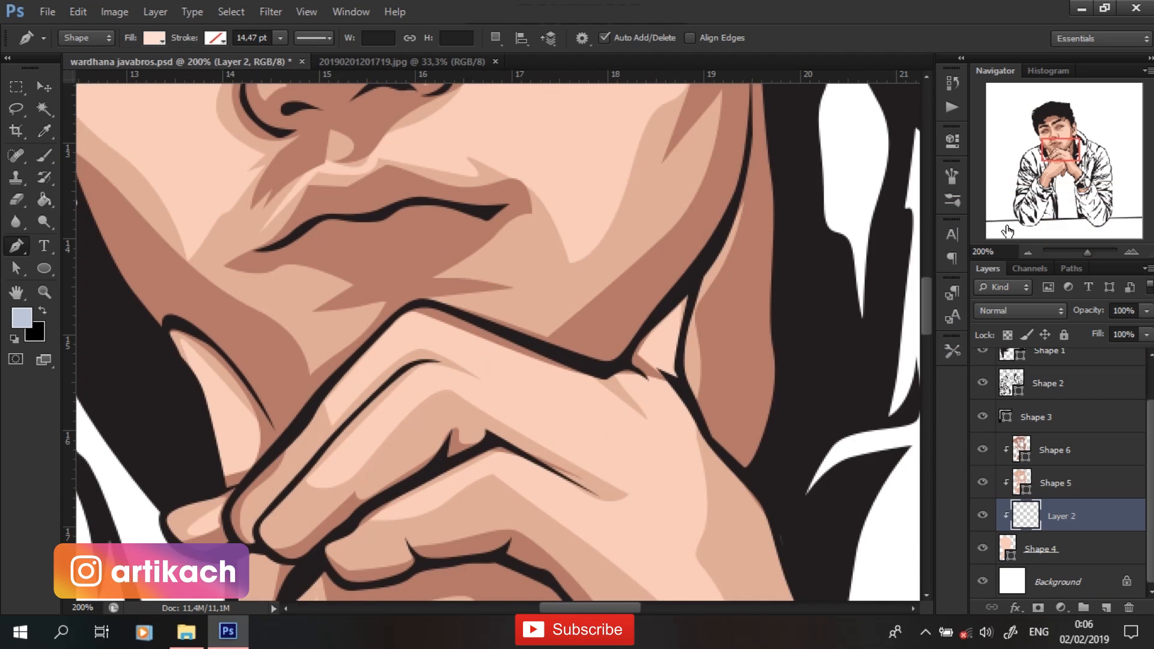
drag(464, 186, 634, 503)
click(485, 204)
click(528, 334)
click(483, 357)
click(485, 203)
Trace highlight shapes on the right-hand nostril wing and on the cheek below the left-hand eye
click(552, 310)
click(601, 351)
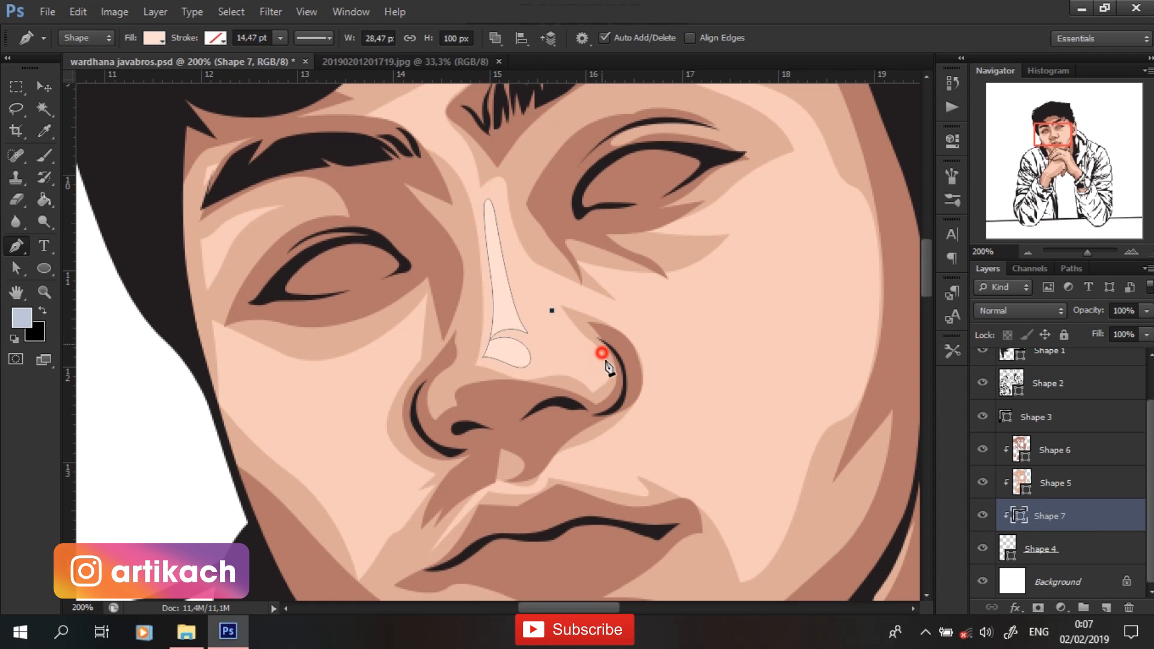
click(584, 378)
drag(576, 343, 562, 315)
click(551, 310)
click(410, 337)
drag(369, 463, 363, 502)
click(259, 344)
Trace a large highlight shape on the cheek below and beside the right-hand eye
click(596, 277)
click(636, 329)
drag(708, 400, 728, 447)
drag(796, 339, 822, 237)
drag(808, 180, 770, 173)
click(680, 229)
drag(675, 271, 632, 281)
click(596, 277)
Trace highlight shapes on the forehead between the eyebrows and along the upper lip
drag(405, 145, 453, 268)
drag(553, 186, 611, 162)
click(435, 247)
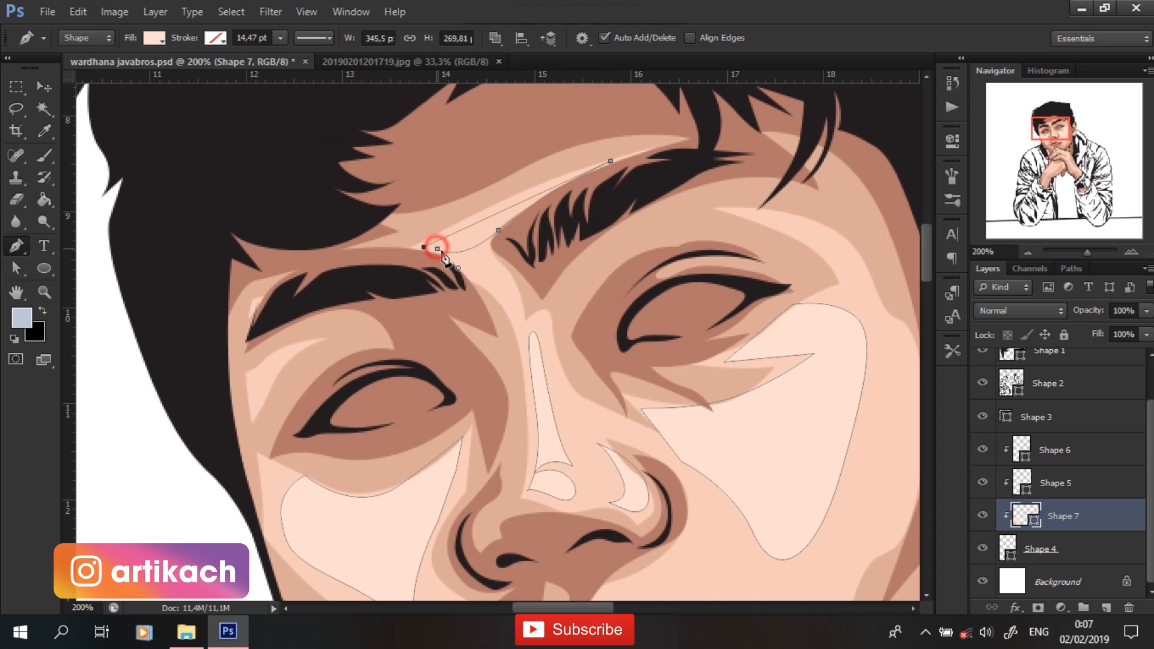
drag(694, 426, 585, 129)
click(432, 303)
key(ctrl+0)
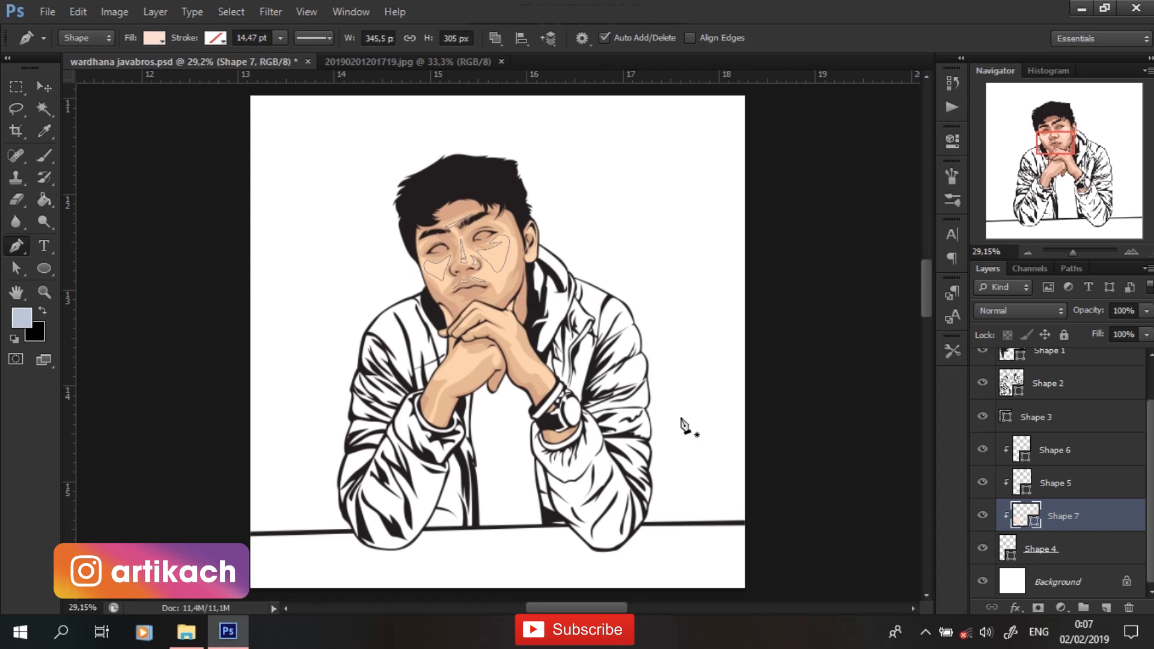
Add a layer mask to the highlight shape and brush black over the cheek highlights' edges to fade them
click(1038, 607)
key(ctrl+1)
drag(502, 156, 652, 419)
key(b)
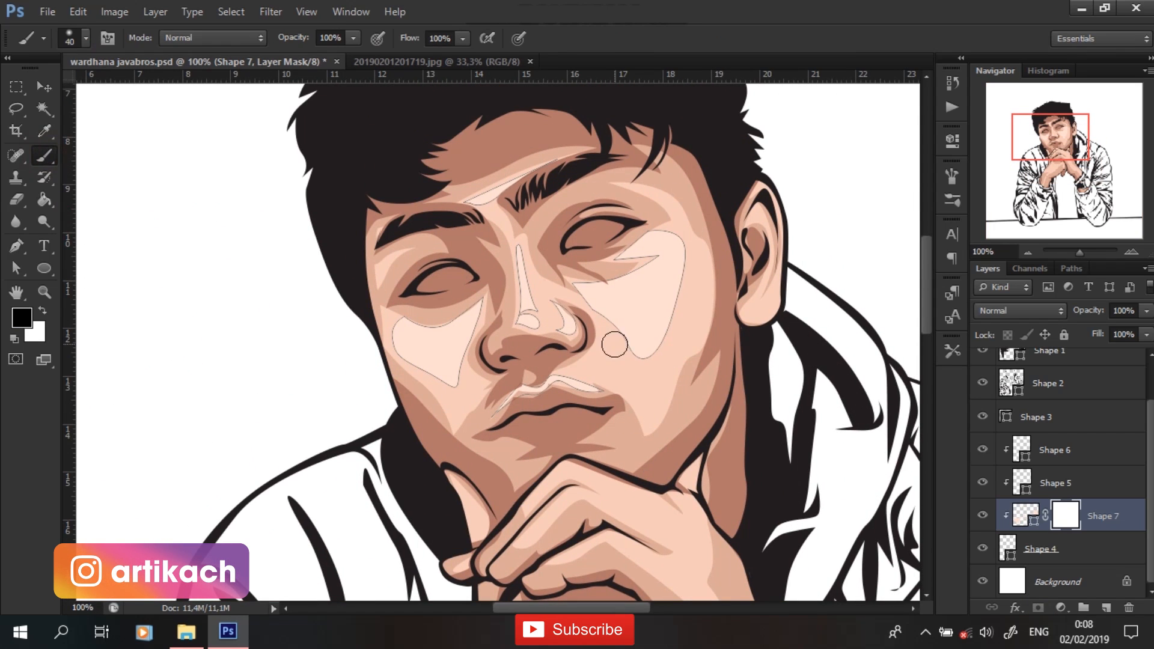
drag(383, 333, 351, 347)
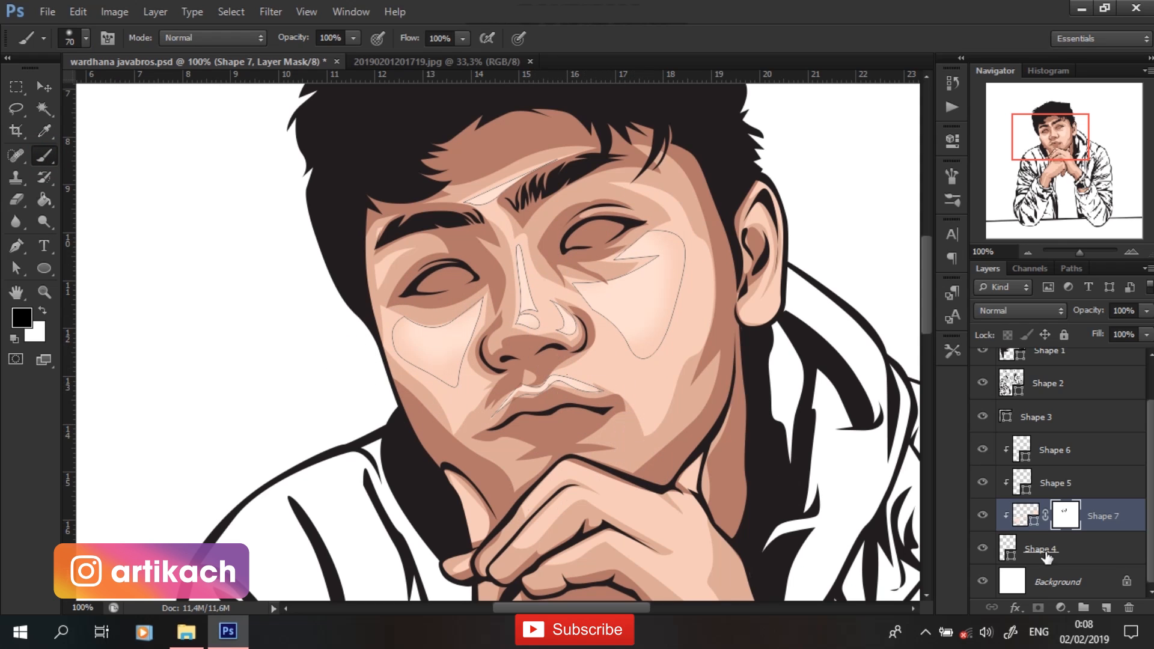
Add a layer mask to the first shadow shape and brush its edges soft on the lower cheeks and hands
click(1056, 482)
click(1038, 607)
drag(446, 388, 482, 436)
mouse_move(648, 360)
mouse_down()
mouse_move(634, 416)
mouse_move(622, 224)
mouse_up()
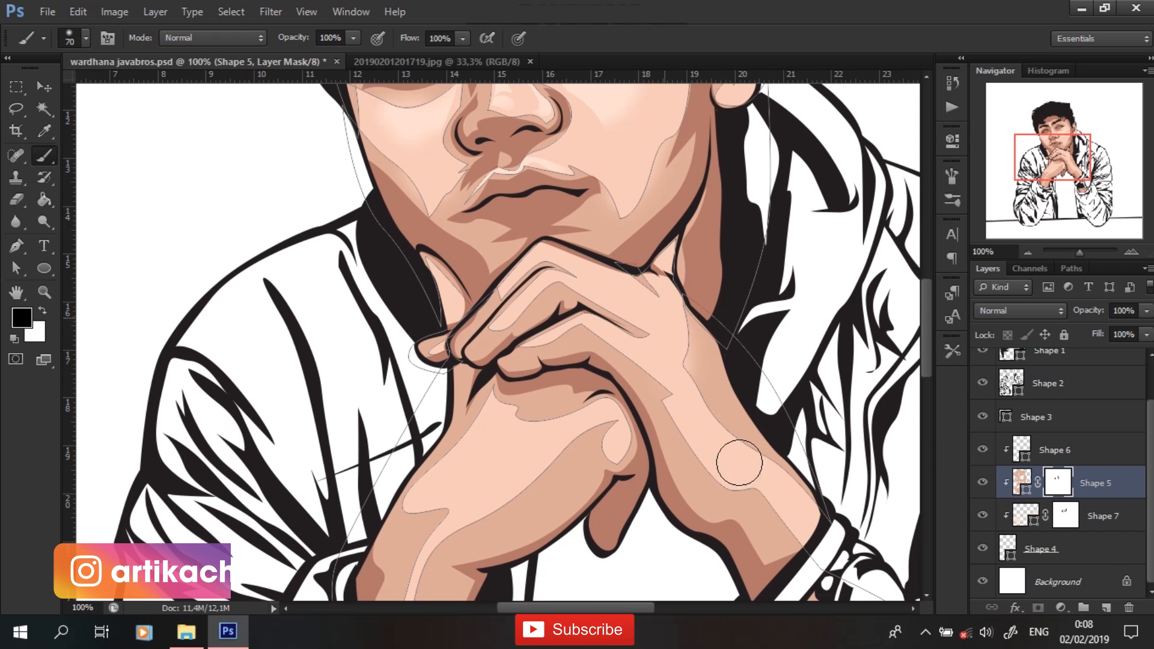
drag(546, 511, 558, 328)
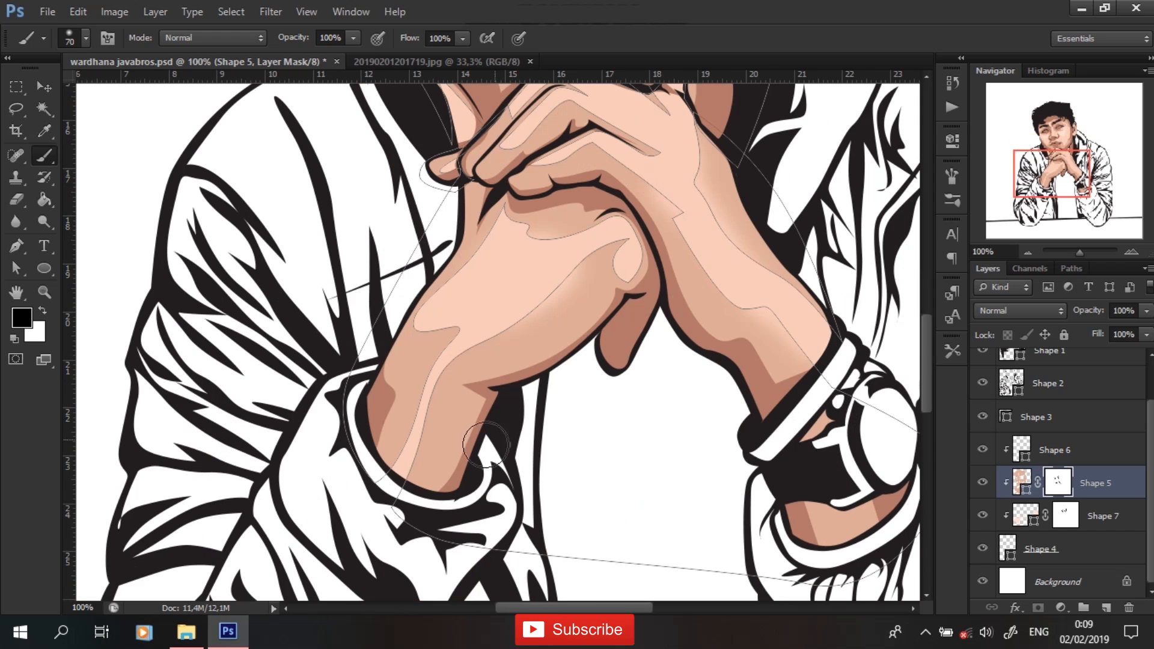
Reduce the brush size to 50 and soften the first shadow's edges on the face
drag(784, 343, 824, 637)
key([)
key([)
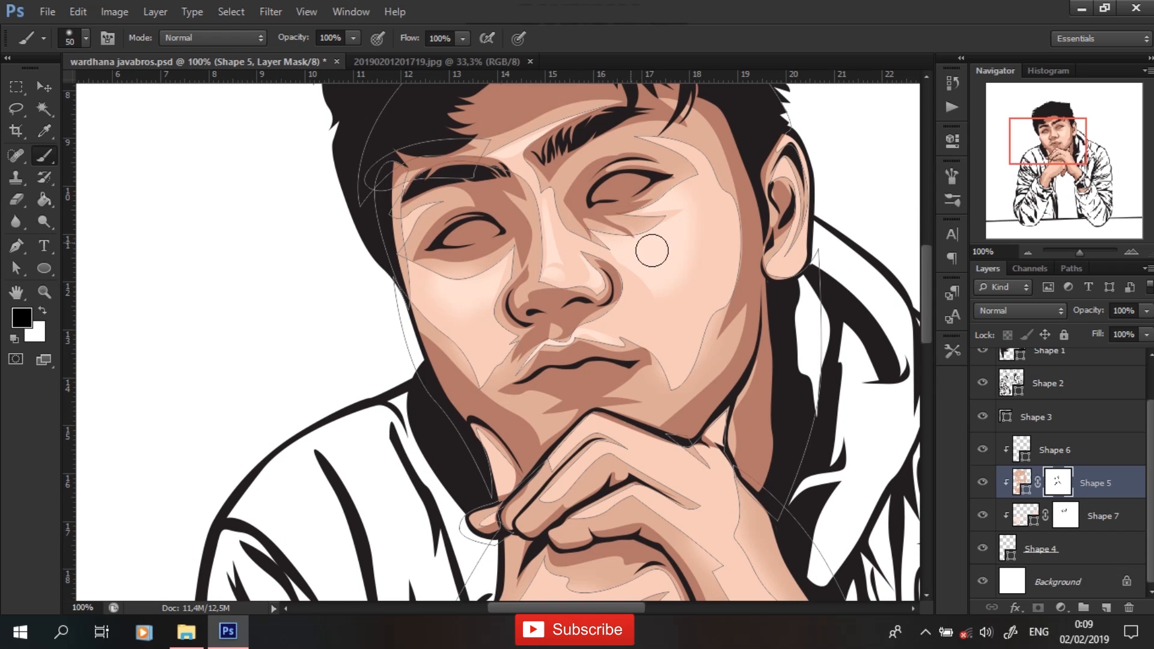
click(501, 352)
click(668, 364)
Add a layer mask to the second shadow shape and brush its edges soft across the face and hands
click(1053, 450)
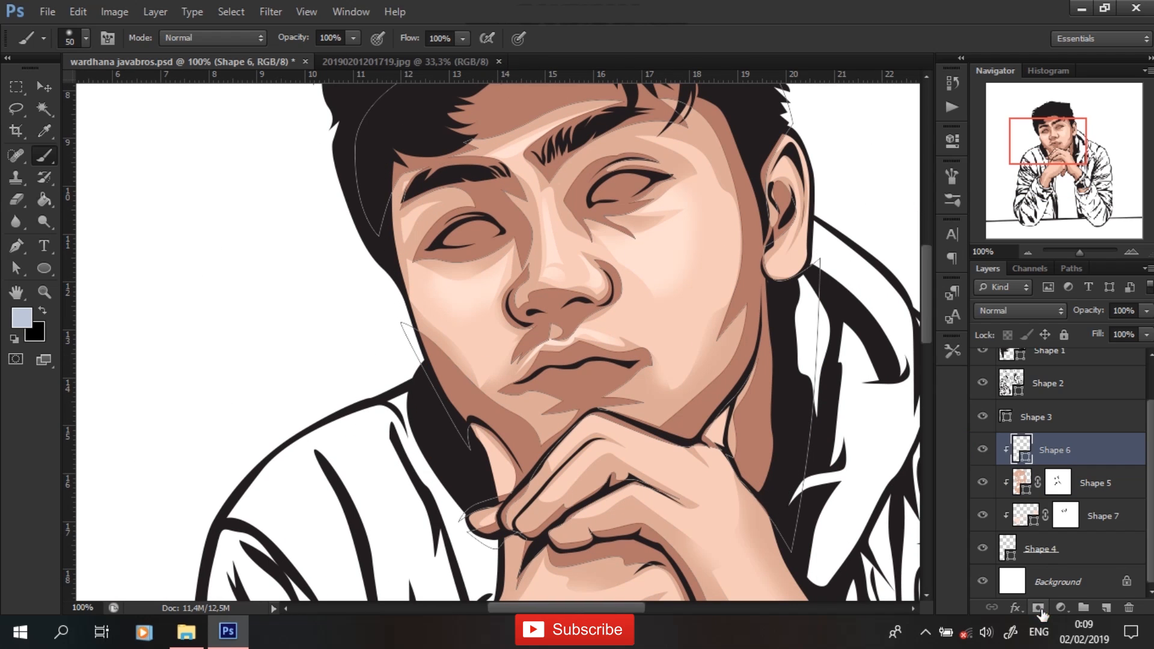
click(1039, 606)
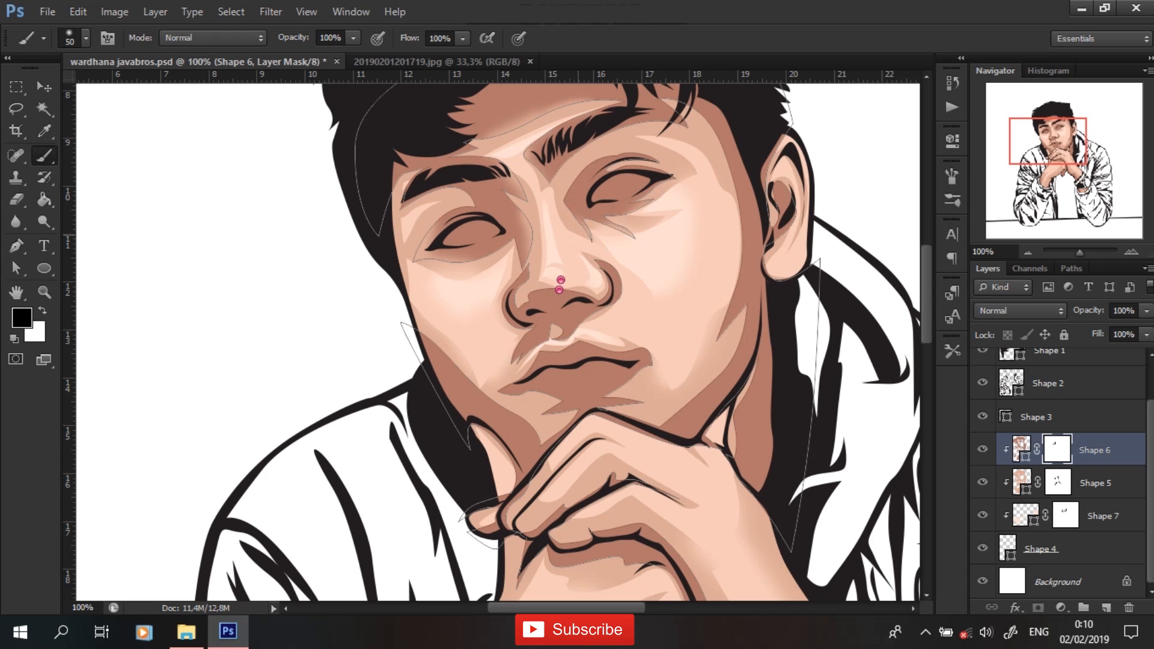
drag(467, 377, 521, 381)
key(ctrl+z)
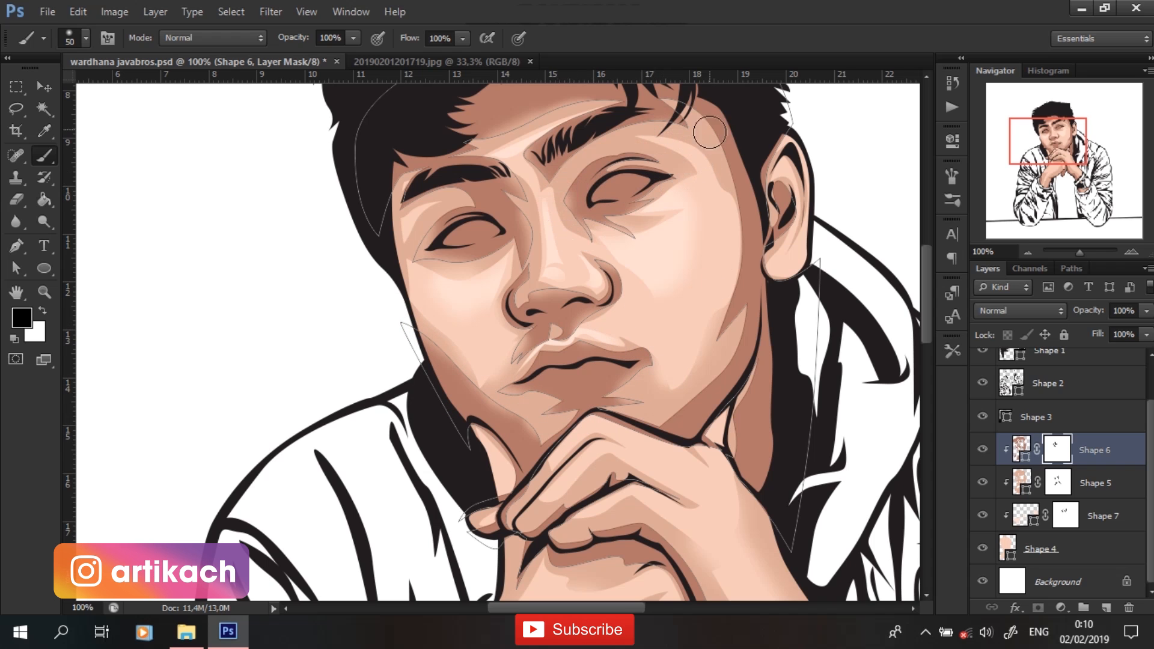
drag(745, 192, 718, 325)
mouse_move(692, 514)
mouse_down()
mouse_move(626, 254)
mouse_move(613, 253)
mouse_up()
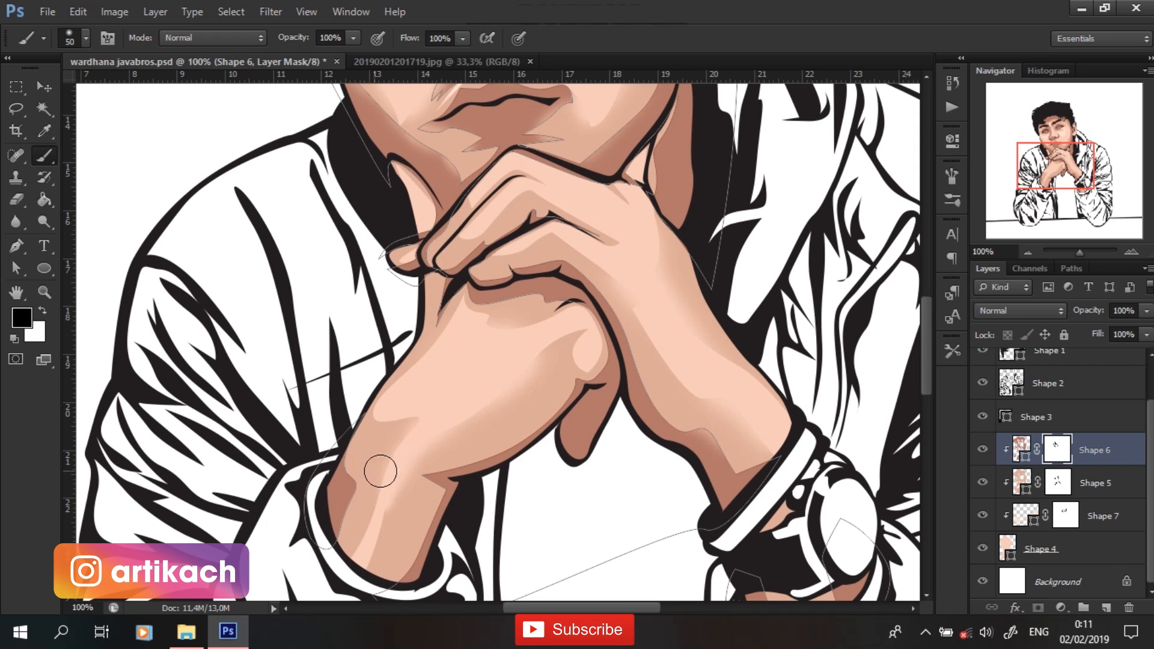
drag(695, 476, 629, 364)
Add a new layer above the shadows, show the reference photo and trace the leftmost fingernail with the pale pink fill
click(1105, 608)
click(16, 246)
click(154, 38)
key(ctrl+s)
drag(535, 188, 637, 402)
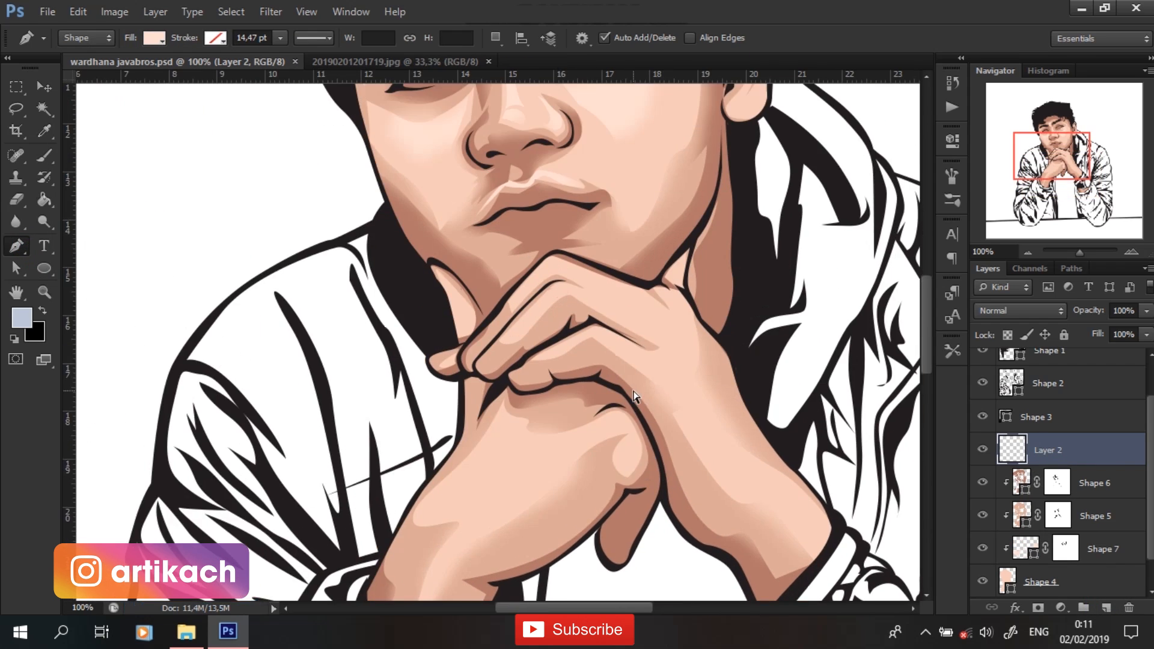
key(ctrl+plus)
scroll(998, 421, up, 2)
click(983, 365)
click(411, 353)
drag(404, 370, 404, 377)
click(374, 395)
click(411, 352)
Trace the other visible fingernails of the clasped hands into the same pale pink shape
click(460, 342)
click(495, 37)
key(ctrl+z)
click(529, 73)
drag(458, 338, 465, 362)
click(434, 386)
click(485, 349)
click(541, 387)
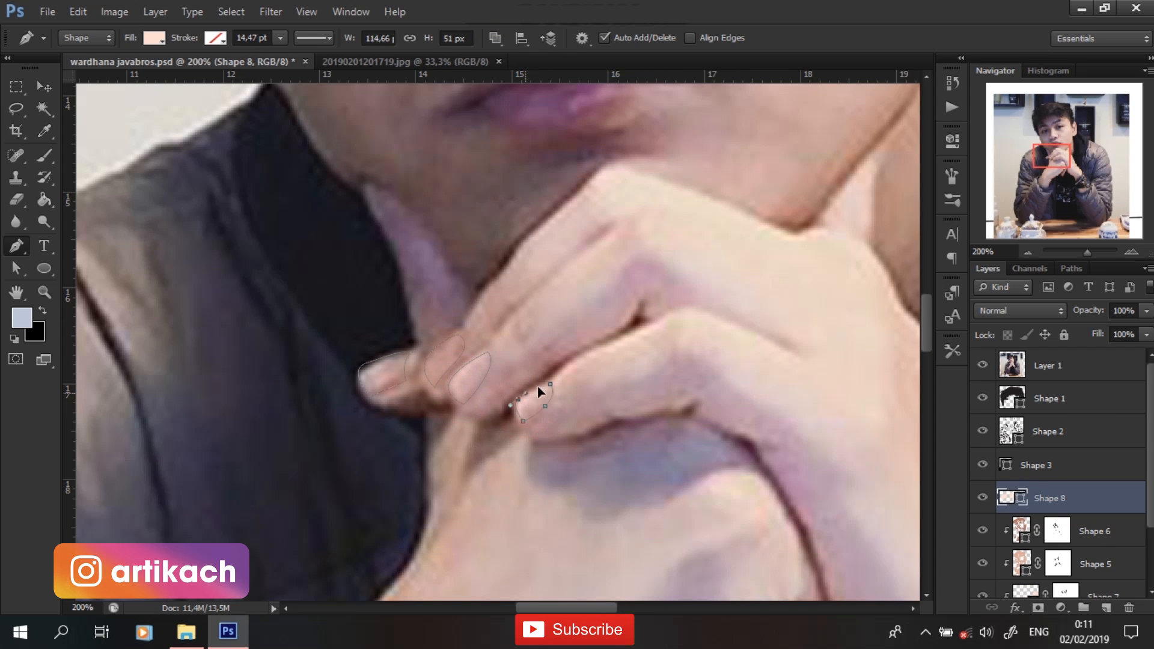
Hide the reference photo and create a layer group named "skin"
click(983, 365)
click(1083, 607)
double_click(1045, 491)
text(skin)
key(Return)
Move all the skin shape layers into the skin group, collapse it and save the document
drag(1020, 517, 1041, 389)
key(Escape)
scroll(1058, 469, down, 3)
shift+click(1082, 482)
shift+click(1070, 549)
click(1003, 389)
key(ctrl+0)
key(ctrl+s)
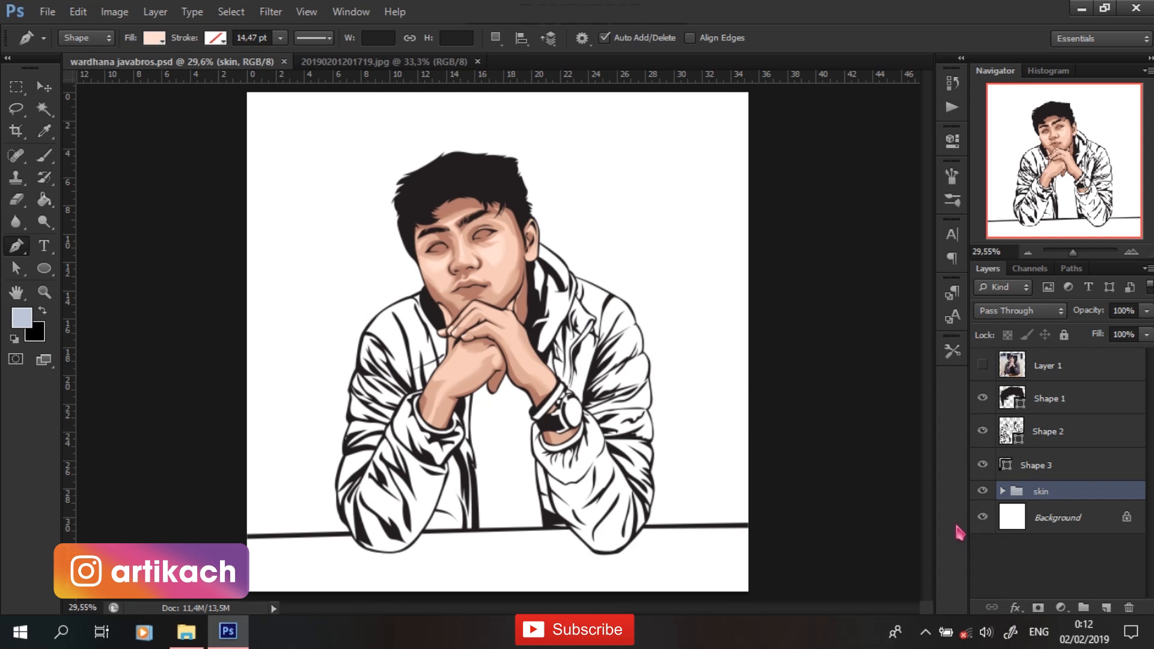
Add a new layer above the skin group and set the shape fill to white for the eyes
click(1106, 608)
key(ctrl+plus)
key(ctrl+plus)
key(ctrl+plus)
key(ctrl+plus)
key(ctrl+plus)
drag(539, 263, 671, 588)
drag(510, 86, 590, 327)
click(154, 38)
click(174, 118)
Using the reference photo, trace the white of the eye nearer the visible ear with the white fill
click(982, 365)
click(537, 222)
drag(563, 215, 583, 213)
mouse_move(619, 200)
mouse_down()
mouse_move(650, 182)
mouse_move(553, 163)
mouse_up()
click(663, 171)
click(982, 365)
drag(530, 213, 535, 230)
click(538, 222)
click(983, 364)
Trace the white of the other eye into the same white shape, checking against the reference photo
click(353, 281)
drag(280, 308, 250, 315)
click(228, 303)
click(983, 365)
drag(291, 256, 313, 257)
click(352, 280)
Add a layer clipped to the eye whites and draw near-black iris circles on both eyes over the reference photo
click(1106, 608)
right_click(1077, 495)
click(43, 268)
click(153, 38)
click(163, 119)
click(983, 365)
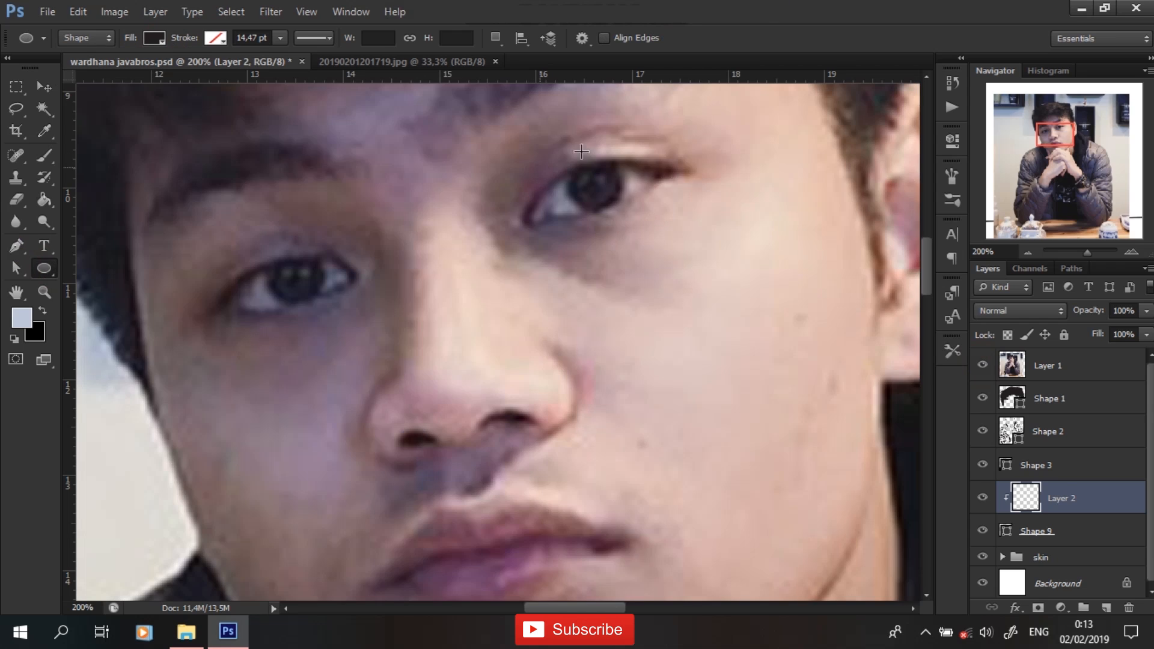
drag(562, 154, 625, 215)
click(496, 38)
click(528, 73)
drag(260, 247, 325, 307)
key(ctrl+z)
Add another clipped layer, hide the reference photo and draw slightly smaller dark brown circles inside both irises
click(1106, 607)
key(ctrl+alt+g)
click(983, 365)
click(153, 38)
click(239, 70)
click(752, 398)
key(Return)
drag(566, 157, 618, 211)
drag(264, 249, 326, 305)
Add a clipped layer above the brown circles and draw near-black pupils of about 14 by 15 px in both eyes
click(1063, 531)
click(1106, 607)
drag(1063, 531, 1063, 484)
click(154, 38)
drag(578, 172, 602, 196)
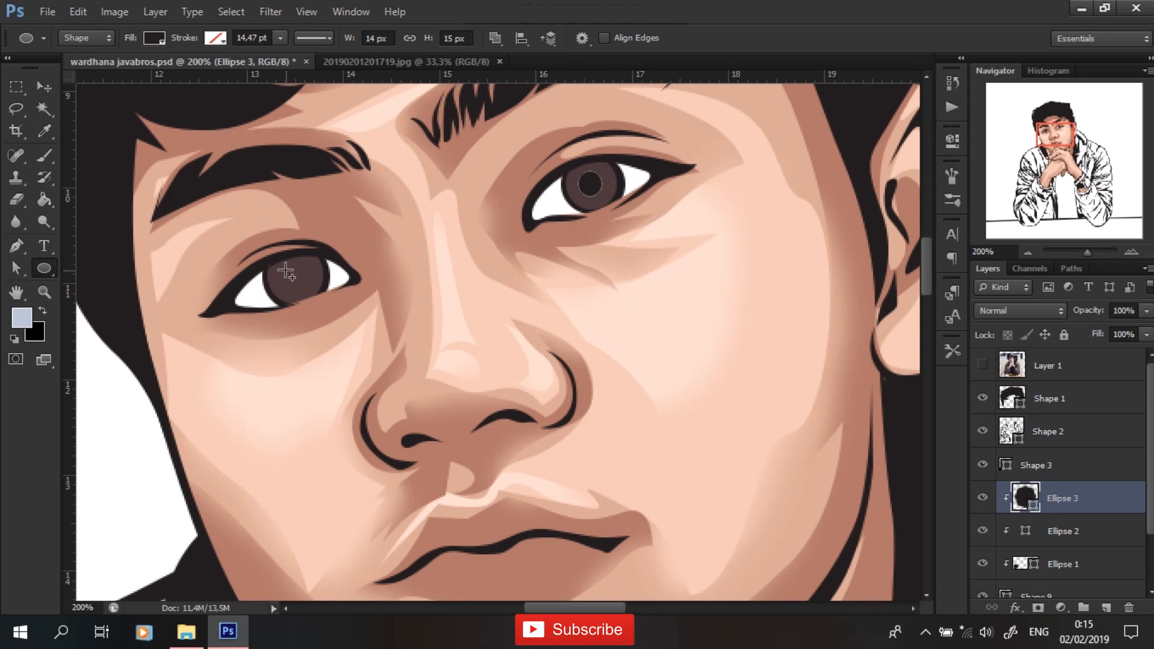
drag(282, 266, 309, 292)
Mask the brown iris layer and soften the upper part of both irises with a soft black brush
click(1063, 531)
click(1038, 607)
click(44, 155)
click(616, 150)
click(317, 241)
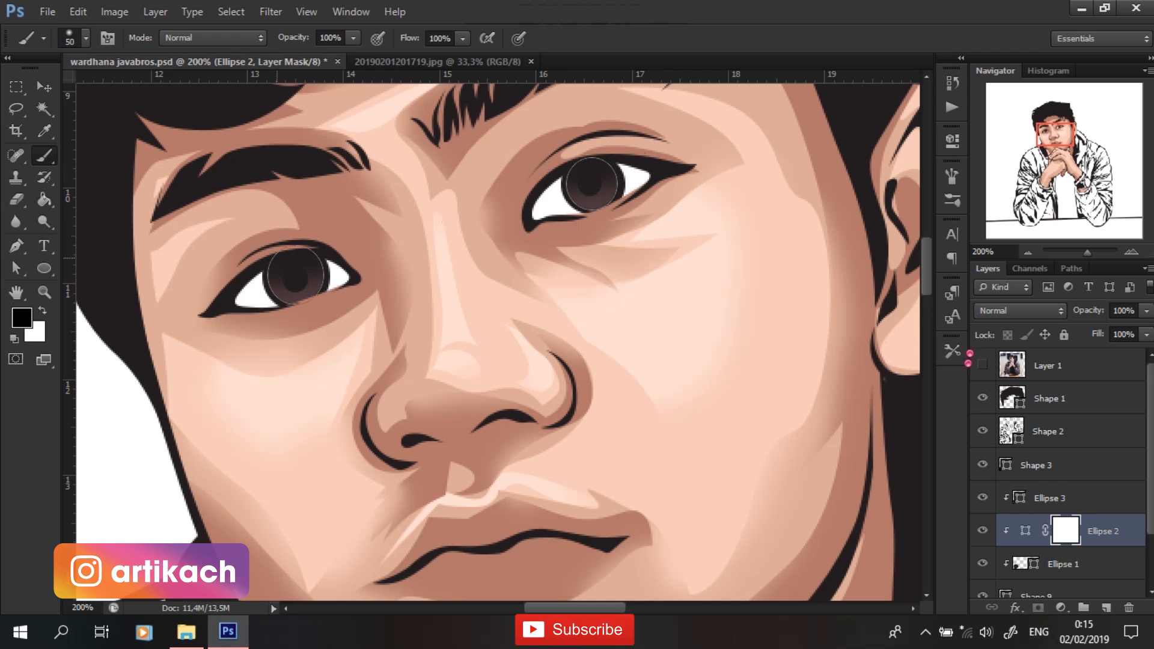
Add a layer above the pupils, paint white light spots on both eyes and lower the layer's opacity
click(1063, 497)
click(1106, 608)
click(43, 312)
key(bracketleft)
key(bracketleft)
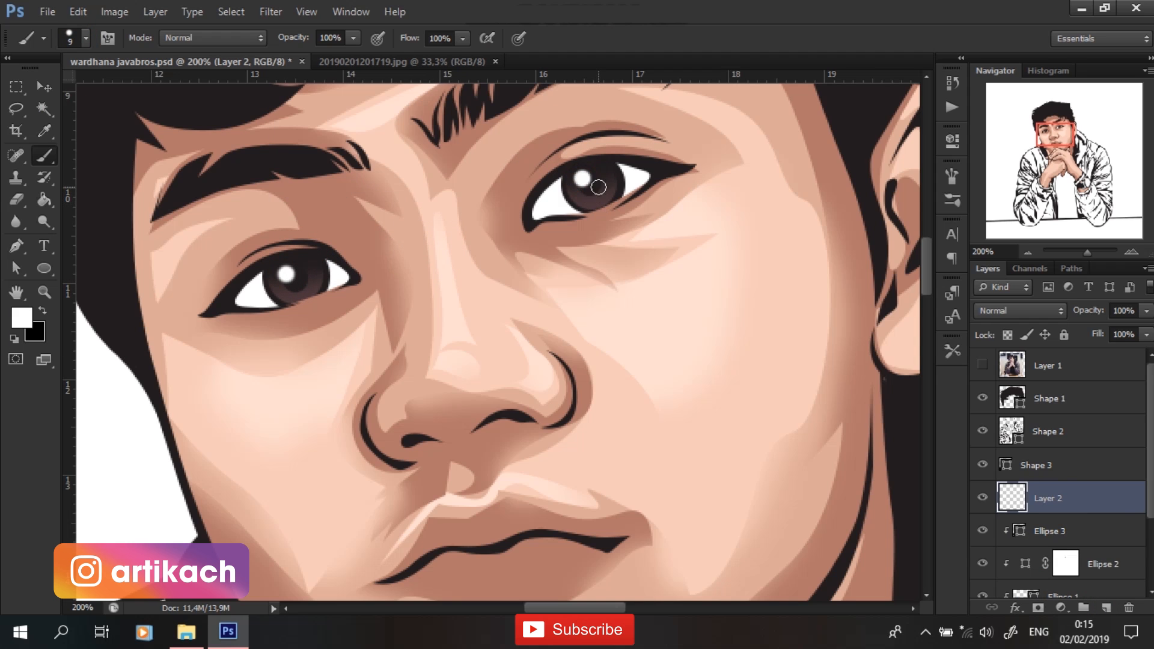
drag(1146, 311, 1116, 329)
Add a clipped layer directly above the eye whites and paint gray shading on them beside the irises
scroll(1063, 498, down, 3)
click(1062, 529)
click(1106, 608)
click(21, 318)
click(693, 370)
click(1096, 234)
key(bracketright)
key(bracketright)
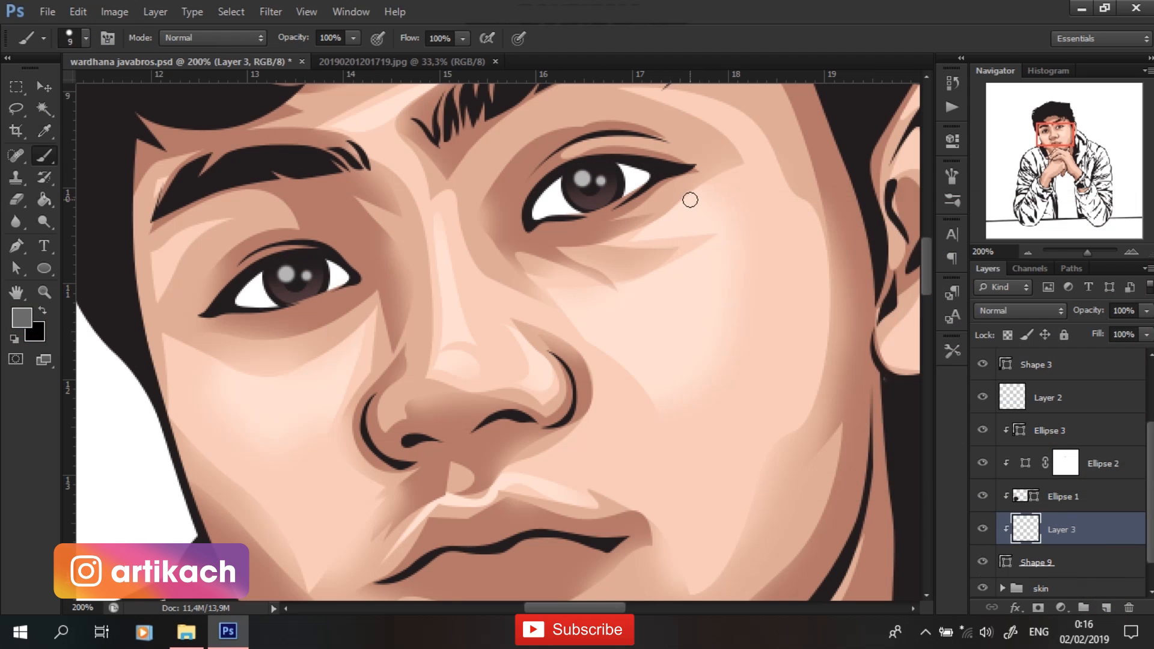
drag(643, 176, 628, 172)
Paint the inner corners of the eyes with a salmon red brush
click(22, 317)
click(808, 259)
click(1096, 234)
click(348, 276)
Add a new layer above the eye light spots and set the Pen tool's shape fill to salmon red
click(1070, 397)
click(1106, 608)
drag(811, 313, 809, 178)
click(16, 246)
click(153, 37)
click(239, 68)
click(797, 280)
click(1095, 234)
Show the reference photo, trace the outline of both lips with the salmon fill and hide the photo again
scroll(1058, 421, up, 3)
click(982, 365)
click(369, 446)
click(579, 381)
click(622, 405)
click(369, 446)
click(982, 365)
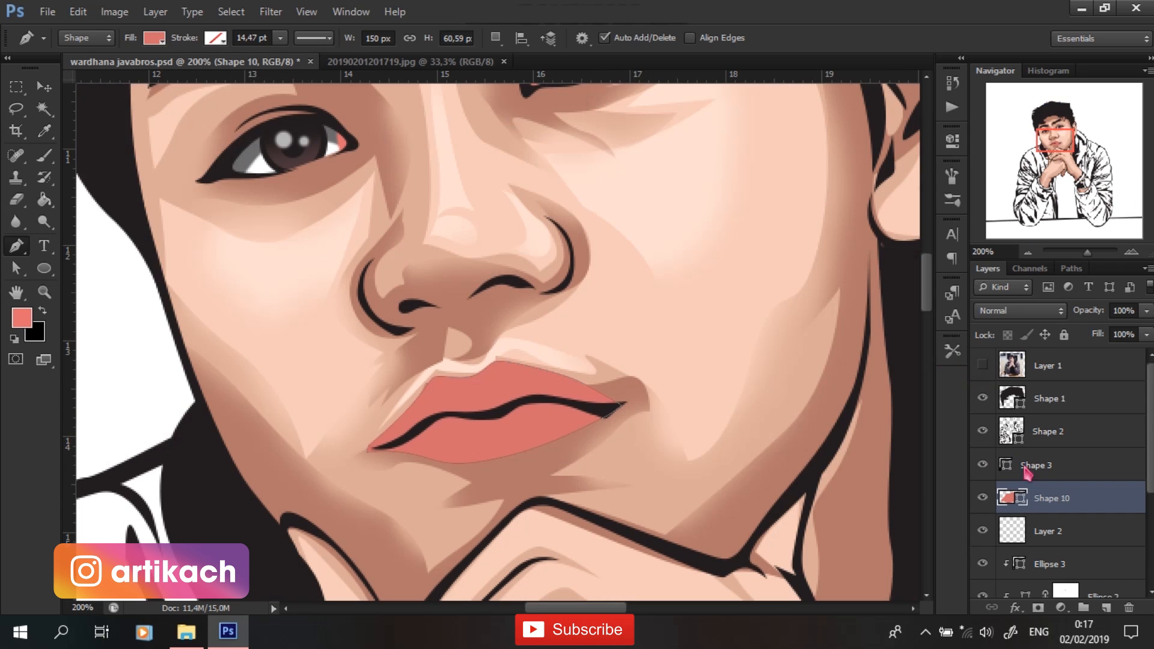
Recolour the lip shape to a deeper red and add a new layer clipped to it
click(154, 37)
click(234, 71)
click(799, 291)
click(1095, 235)
click(1106, 608)
right_click(1098, 505)
click(1020, 239)
click(1058, 531)
click(154, 38)
click(235, 71)
click(803, 307)
click(1095, 235)
Set a darker red fill on the clipped layer and trace the lips' shadow shape over the reference photo
click(1059, 498)
click(154, 37)
click(234, 70)
click(815, 331)
click(1095, 235)
click(982, 364)
click(362, 451)
drag(433, 384, 479, 388)
drag(498, 373, 507, 370)
click(549, 378)
click(628, 411)
Subtract lighter areas on the upper and lower lip from the dark red shape and hide the reference photo
click(495, 38)
click(541, 75)
click(495, 38)
click(544, 90)
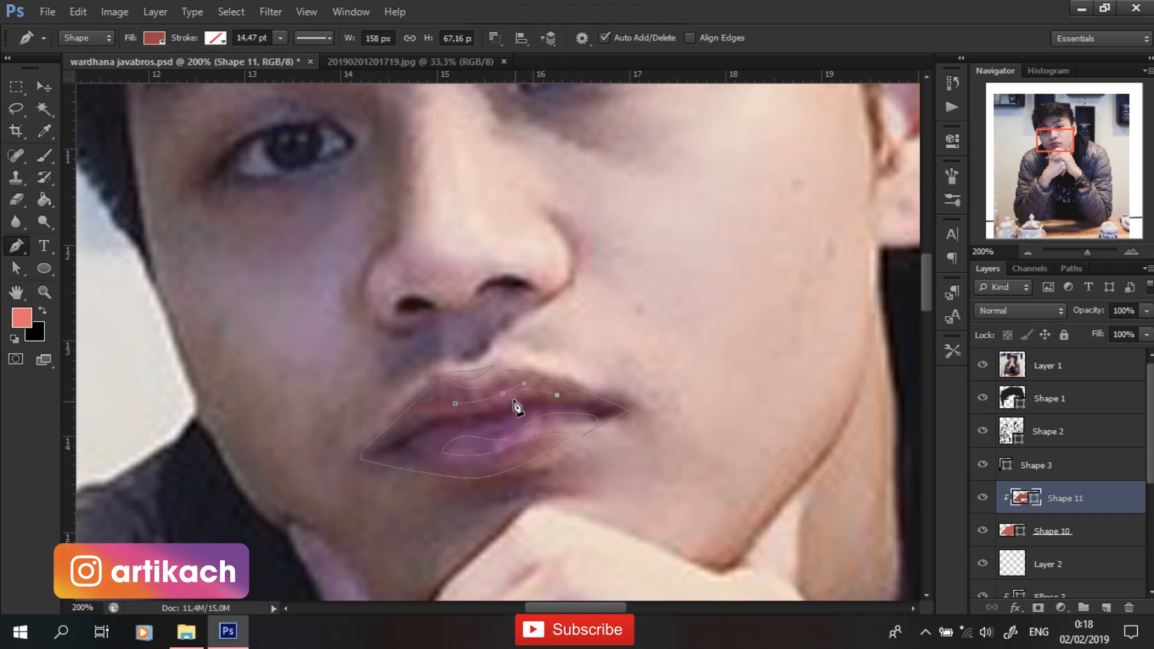
click(982, 365)
Add a clipped layer beneath the dark red lip shape and trace white highlights on the upper and lower lip
click(1064, 531)
click(1106, 608)
click(154, 38)
click(168, 119)
click(460, 407)
drag(497, 401, 517, 392)
click(537, 392)
click(460, 407)
ctrl+click(530, 430)
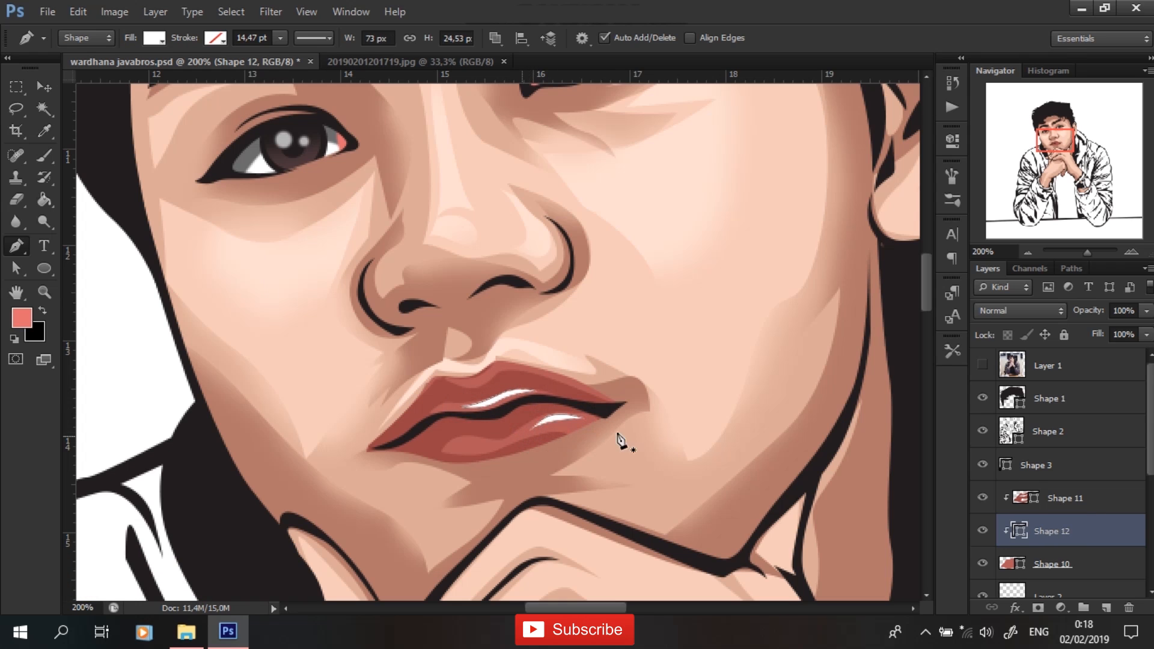
Add a mask to the dark red lip shadow and soften its edges with a soft 15 px black brush
click(1064, 497)
click(44, 155)
click(1038, 607)
click(85, 38)
click(314, 92)
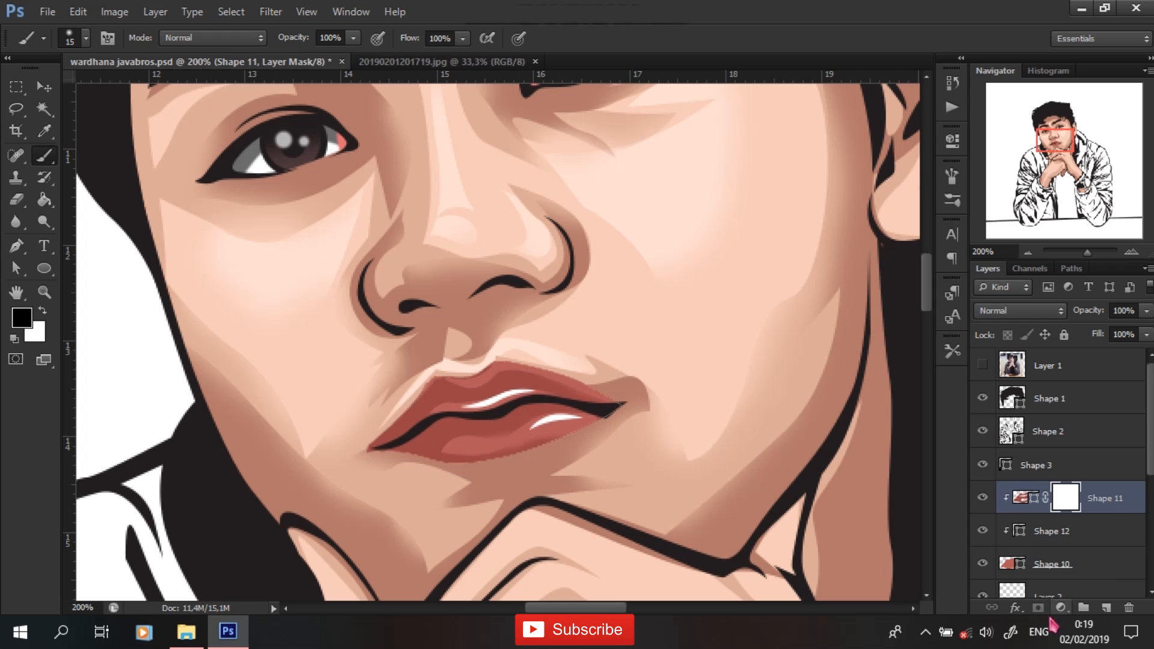
Add a mask to the base lip shape and fade its edges with a soft 30 px black brush
click(1052, 564)
click(1038, 607)
key(bracketright)
key(bracketright)
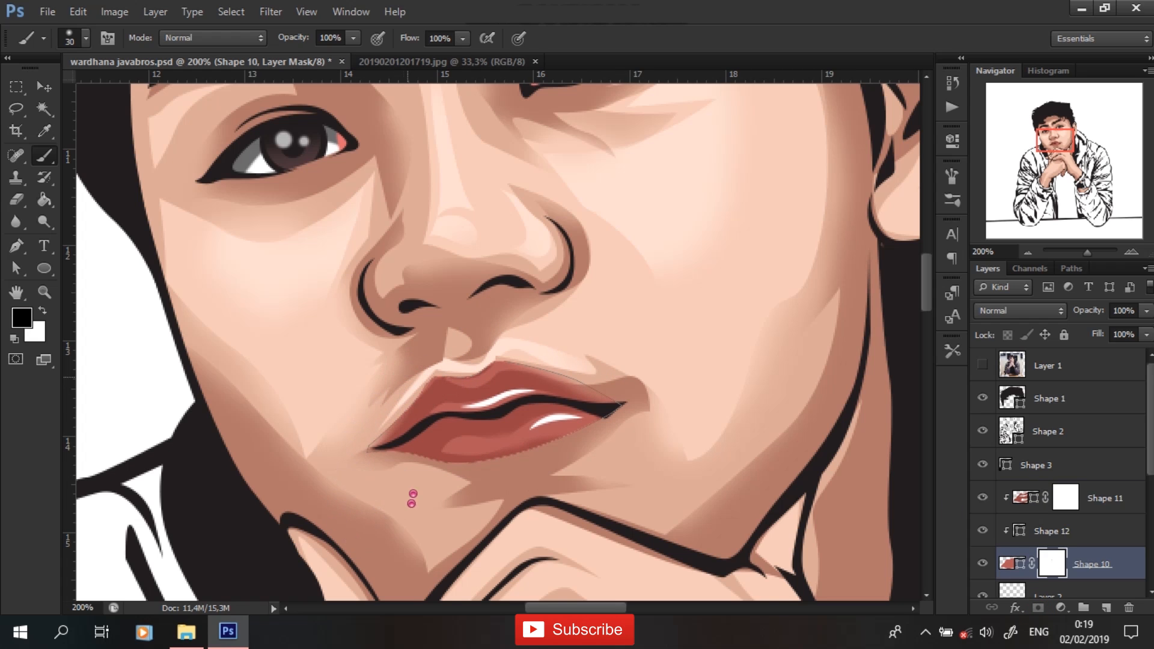
Create a new layer group named "face"
click(1083, 607)
double_click(1052, 493)
text(face)
key(Return)
Move all the eye and lip layers into the face group, collapse it and save the document
click(1100, 515)
scroll(1100, 456, down, 3)
shift+click(1100, 550)
drag(1094, 448, 1093, 429)
click(1002, 427)
key(ctrl+0)
key(ctrl+s)
click(982, 365)
click(982, 365)
Expand the face group and add a layer mask to the white lip highlights
click(1002, 491)
click(1065, 550)
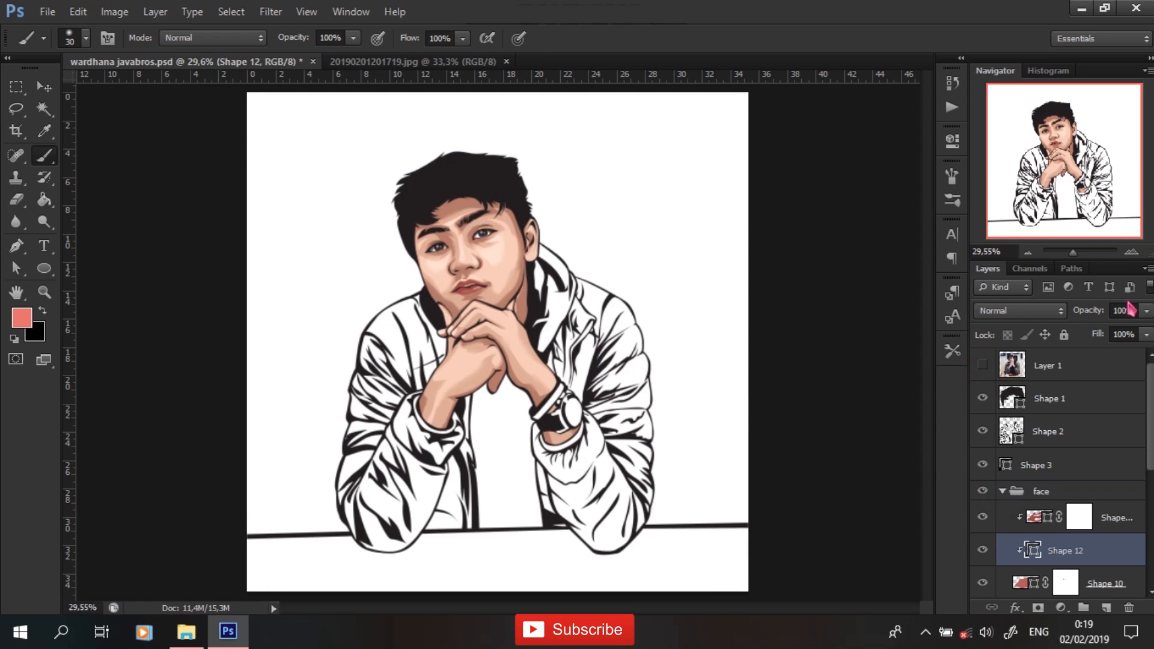
key(ctrl+plus)
key(ctrl+plus)
key(ctrl+plus)
key(ctrl+plus)
click(1038, 607)
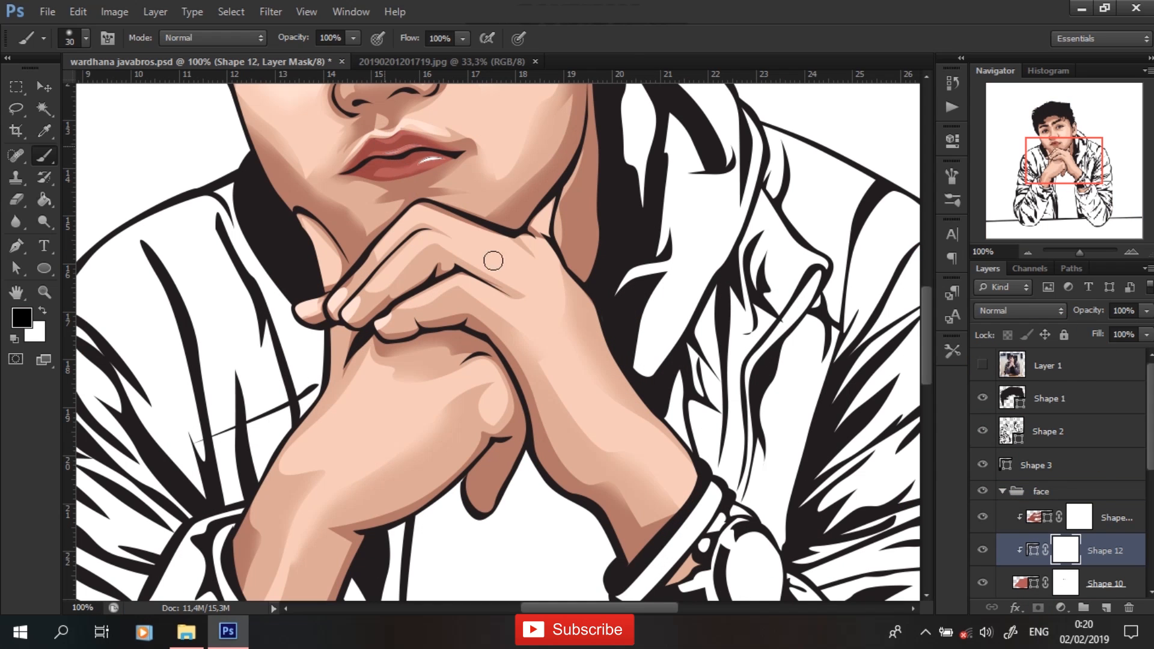
Collapse the face group, add a new layer beneath the skin group and save the document
click(1002, 492)
click(1049, 537)
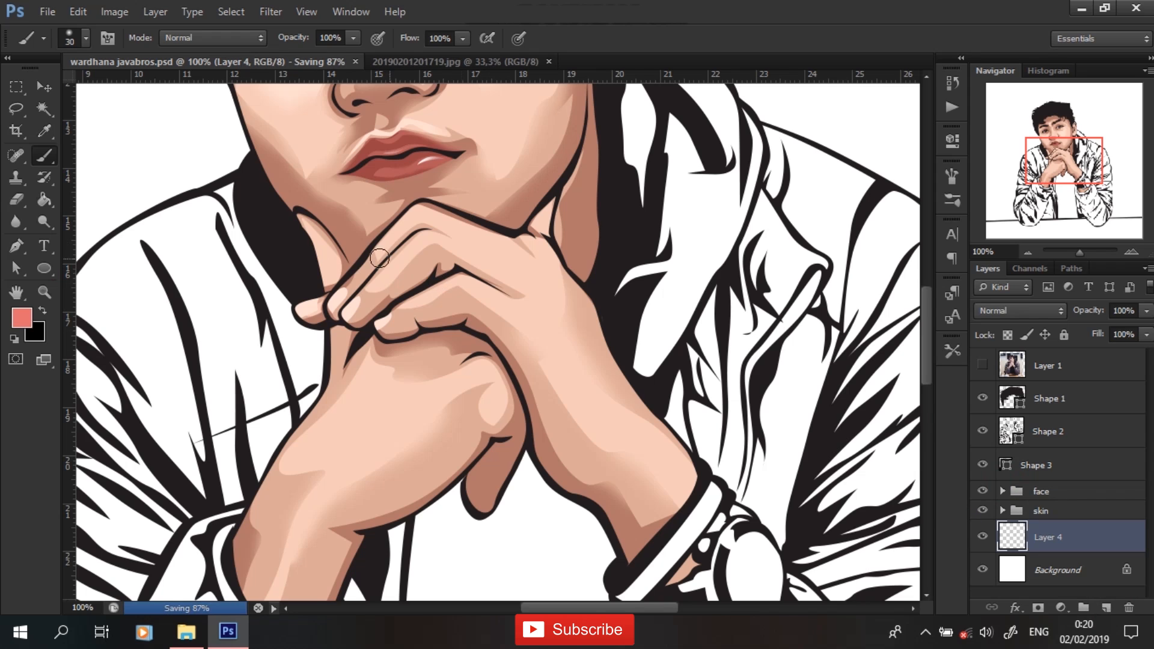
Set the Pen tool's shape fill to the greyish brown 6c5555
key(p)
click(983, 366)
click(983, 365)
click(154, 39)
click(232, 71)
click(738, 369)
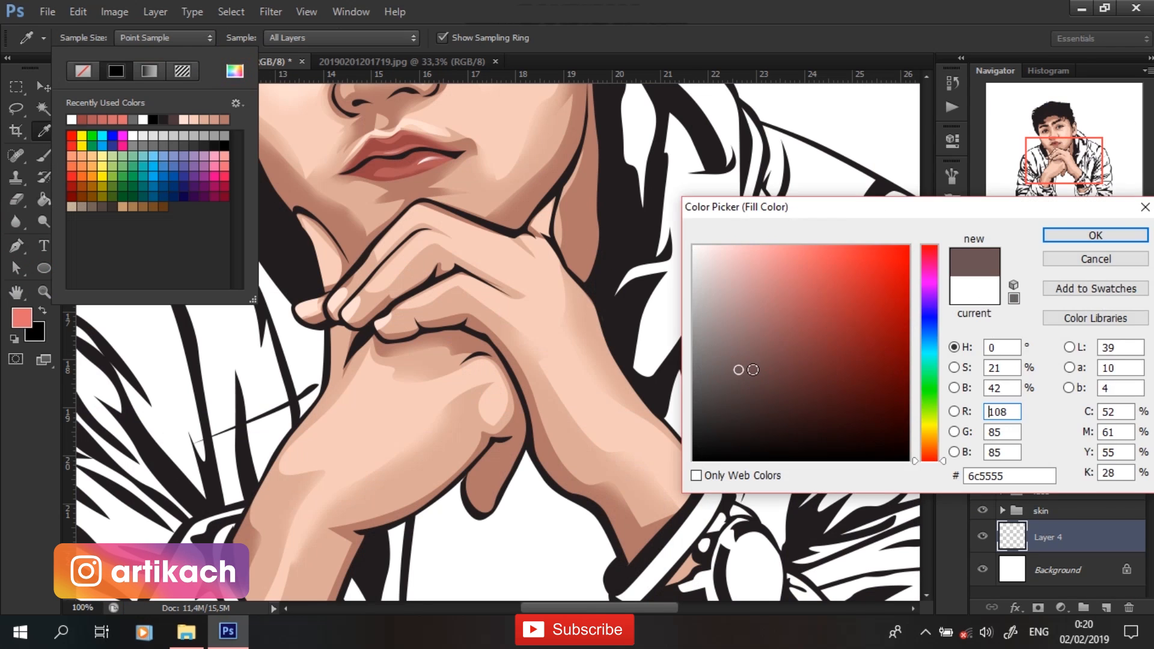
click(1095, 237)
Start the jacket base shape at the neck and trace the shoulder on the picture's left side
drag(271, 194, 438, 278)
click(402, 260)
drag(255, 344, 232, 378)
click(201, 430)
click(193, 508)
drag(345, 508, 405, 165)
Continue the jacket outline down the outer edge of the left-hand sleeve
click(230, 222)
click(226, 258)
click(226, 304)
drag(222, 345, 226, 351)
click(220, 380)
click(205, 437)
click(204, 482)
Trace the jacket outline along the left-hand forearm and around the elbow
drag(247, 457, 287, 171)
click(222, 276)
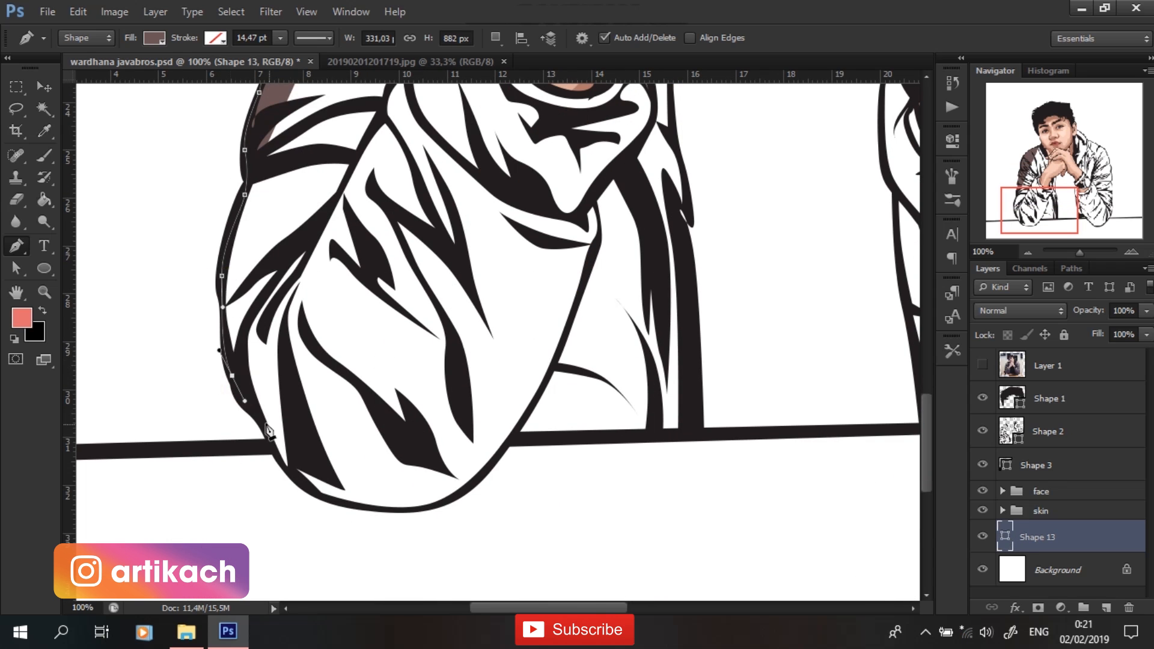
click(232, 376)
click(266, 434)
drag(344, 503, 384, 514)
Extend the jacket outline along the table line and around the right-hand elbow
drag(615, 471, 238, 514)
click(630, 475)
click(659, 497)
drag(722, 547, 742, 552)
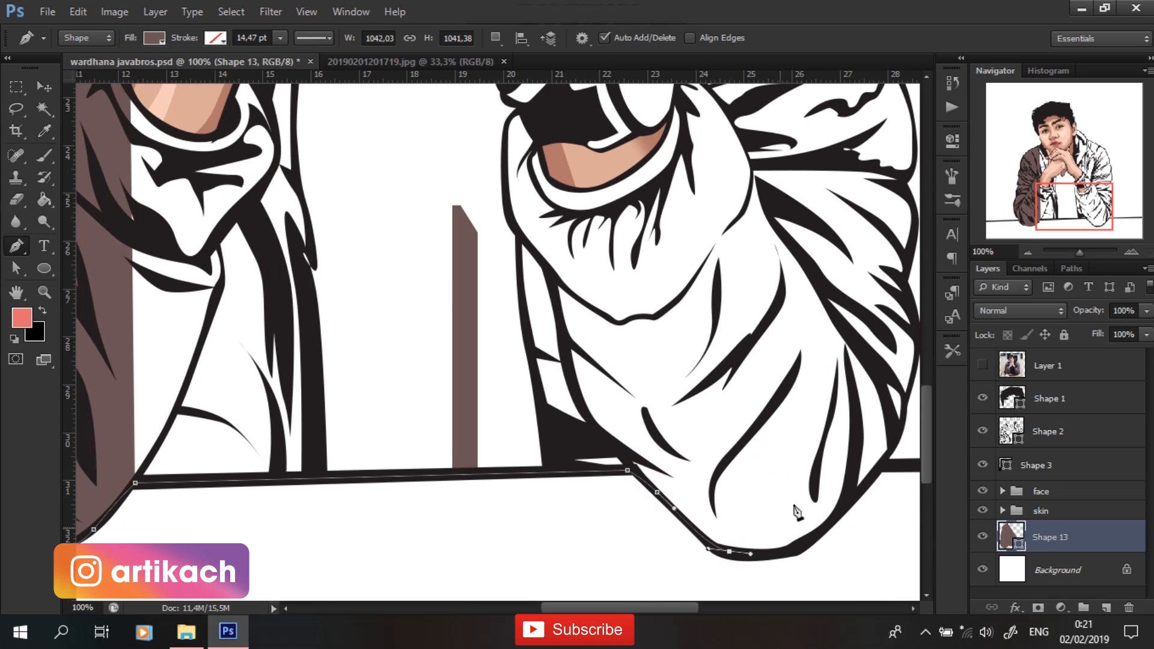
click(834, 528)
click(887, 468)
click(909, 404)
Trace the jacket outline up the puffed outer edge of the right-hand sleeve
drag(798, 456, 608, 646)
drag(811, 435, 807, 339)
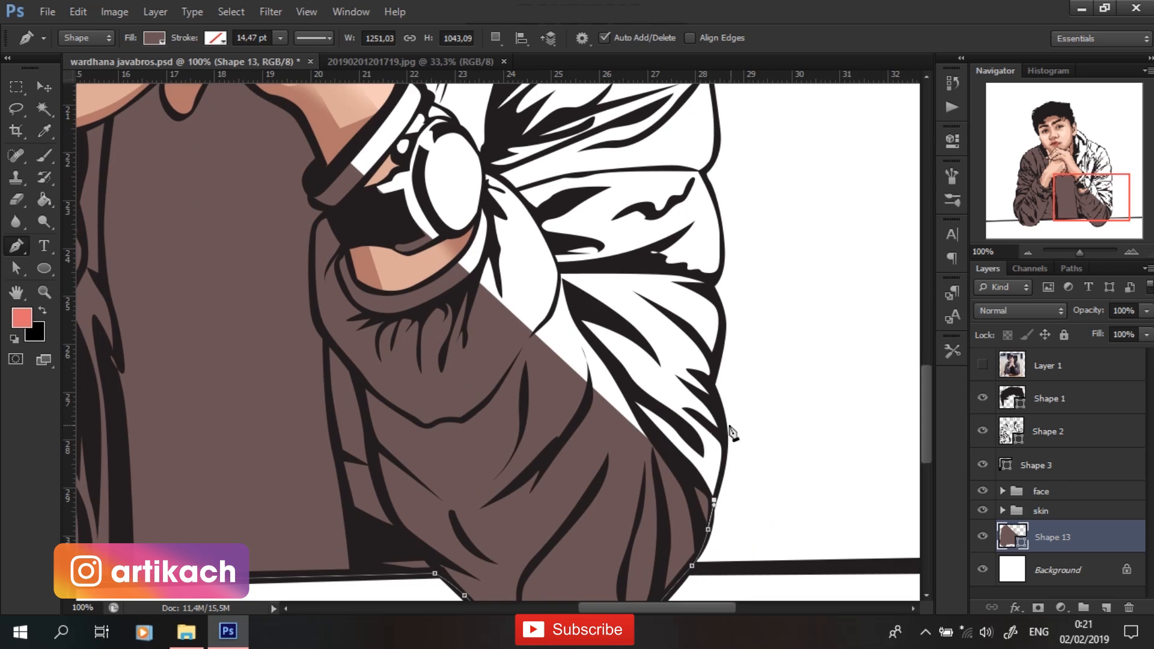
drag(723, 424, 723, 404)
click(708, 380)
drag(723, 324, 719, 303)
click(710, 286)
click(698, 177)
drag(737, 170, 720, 337)
Trace the right-hand shoulder and hood and close the jacket base shape behind the neck
drag(695, 263, 731, 484)
click(702, 283)
drag(734, 454, 727, 440)
click(712, 423)
click(607, 232)
click(479, 165)
drag(426, 126, 449, 200)
drag(260, 344, 725, 200)
Add a new layer above the jacket base, clip it to that shape and save the document
key(ctrl+0)
click(1106, 607)
key(ctrl+s)
right_click(1056, 536)
click(973, 241)
click(983, 365)
Set the shape fill to a darker brown and show the reference photo over the artwork
click(982, 365)
click(154, 38)
click(237, 71)
click(748, 387)
click(1047, 236)
key(ctrl+plus)
key(ctrl+plus)
key(ctrl+plus)
click(982, 365)
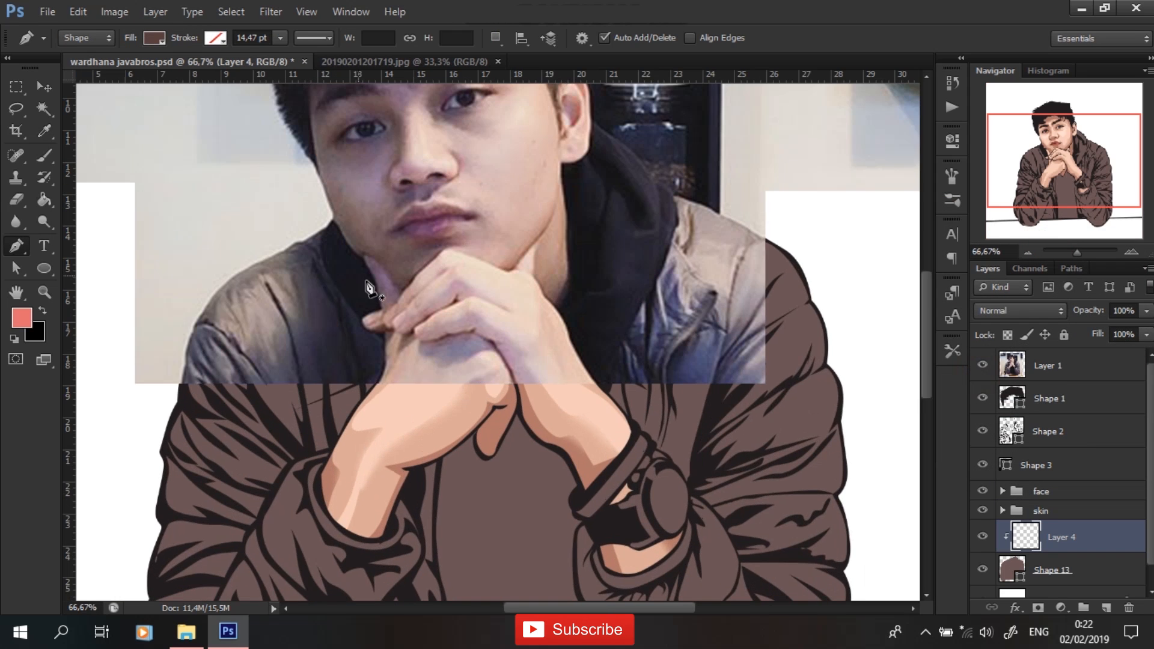
Trace the jacket shadow across the left-hand shoulder, following the folds in the photo
click(294, 248)
click(272, 263)
click(221, 293)
click(284, 269)
drag(303, 324, 306, 345)
click(313, 360)
click(261, 342)
click(243, 345)
click(212, 315)
click(216, 301)
drag(188, 333, 185, 349)
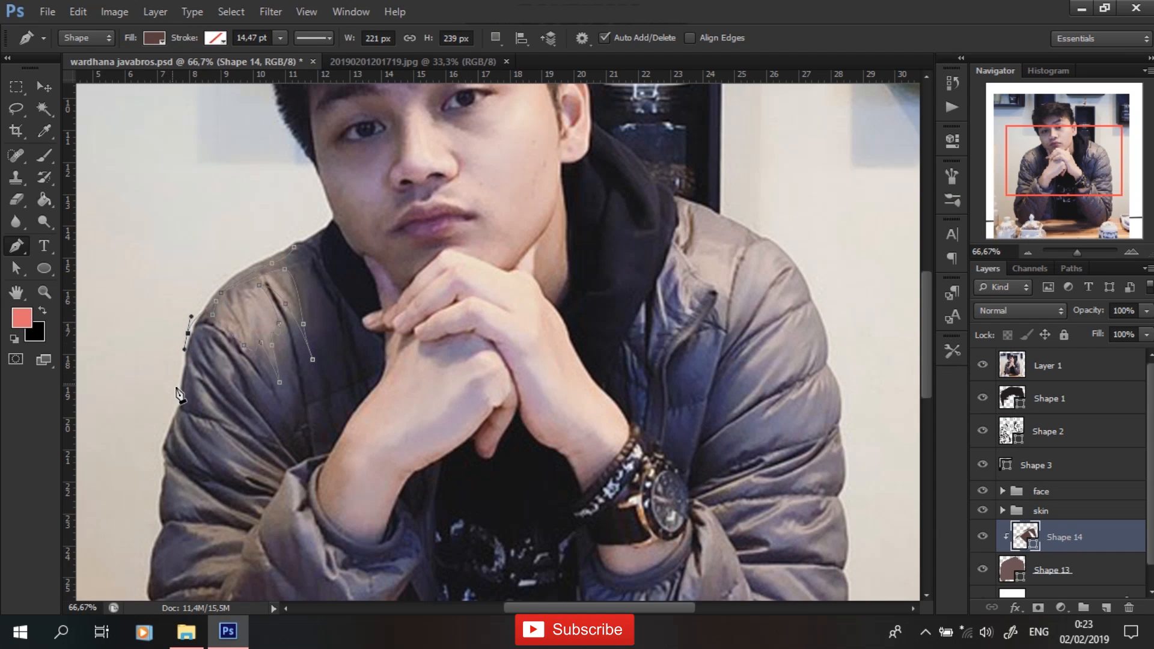
Extend the shadow shape around the whole left-hand sleeve and jacket front and close it near the chin
drag(265, 303, 317, 111)
drag(168, 485, 188, 586)
drag(235, 541, 193, 382)
drag(423, 581, 537, 550)
drag(491, 244, 459, 201)
click(382, 195)
click(352, 230)
Switch the path operation to Subtract Front Shape and cut the lighter folds out of the left-hand sleeve shadow
click(496, 38)
click(560, 92)
click(258, 327)
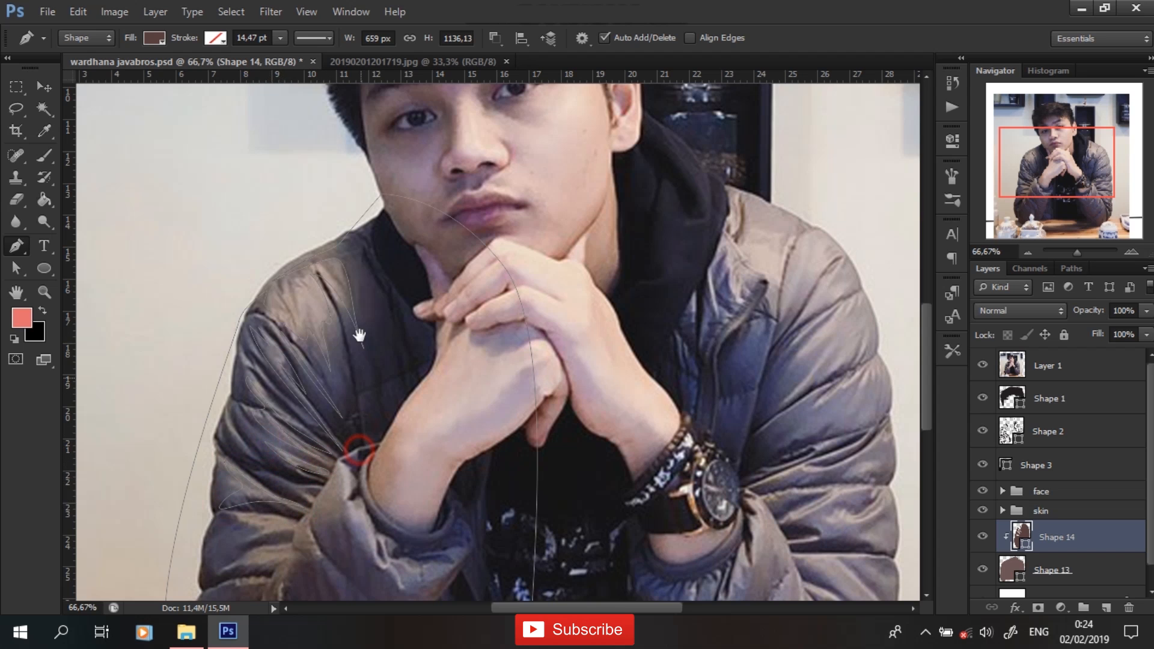
drag(359, 336, 375, 4)
click(247, 216)
click(372, 121)
click(357, 131)
click(367, 153)
click(376, 175)
click(386, 216)
click(401, 233)
click(414, 215)
click(437, 236)
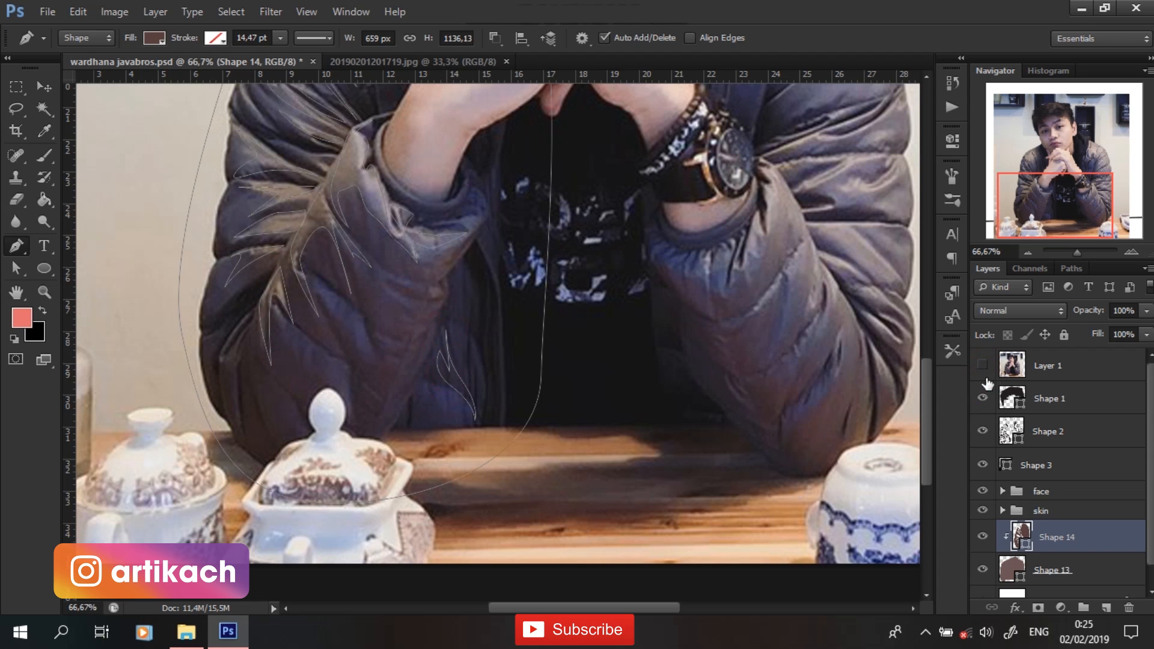
Reselect the jacket shadow layer and trace the shadow on the right-hand shoulder and upper sleeve over the photo
key(ctrl+0)
click(1060, 511)
click(1065, 544)
key(ctrl+plus)
key(ctrl+plus)
key(ctrl+plus)
click(982, 365)
click(580, 104)
drag(732, 212, 786, 242)
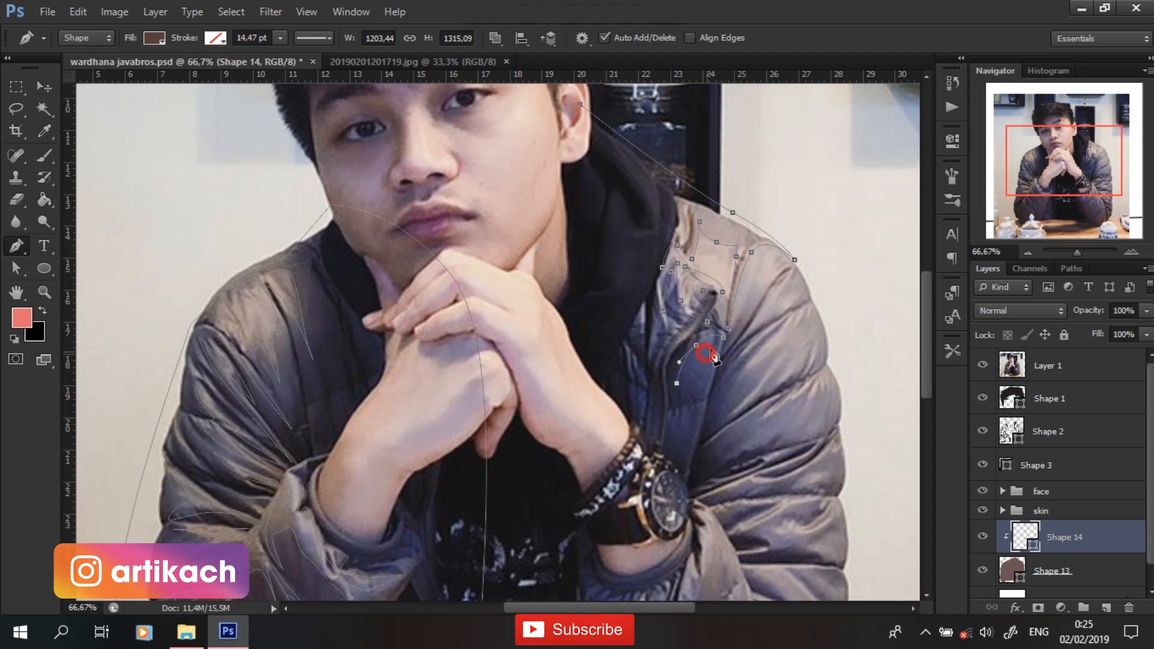
drag(829, 363, 837, 393)
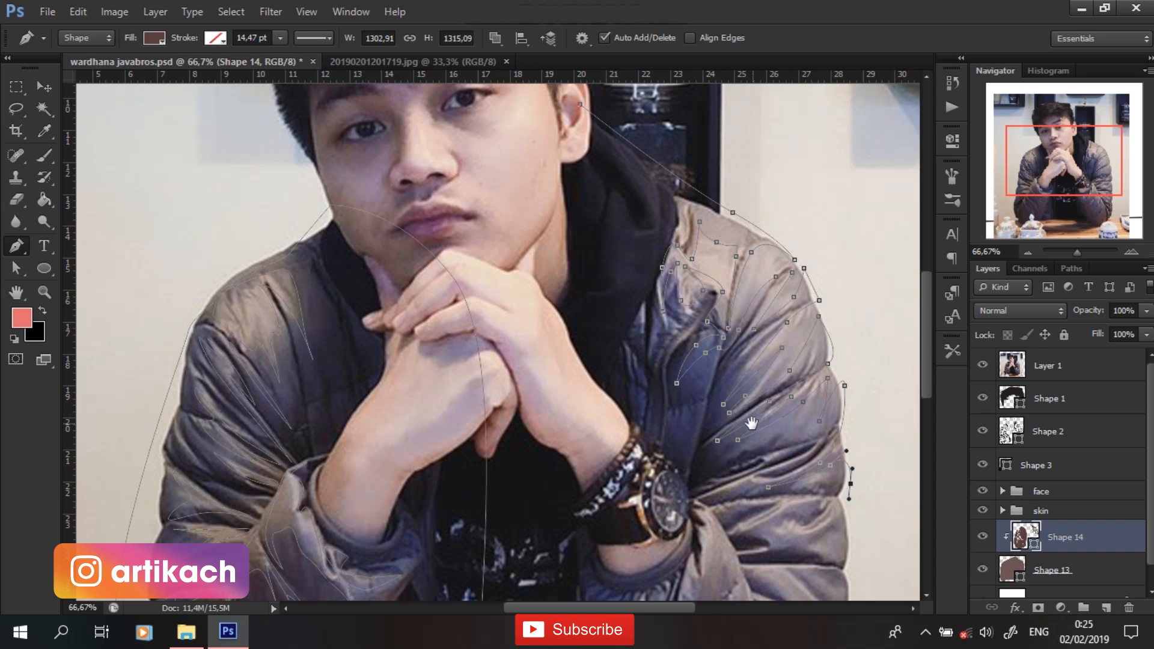
Continue the shadow outline down the right-hand sleeve, around the elbow and up the jacket front, then close it
drag(775, 428, 709, 215)
drag(767, 288, 751, 286)
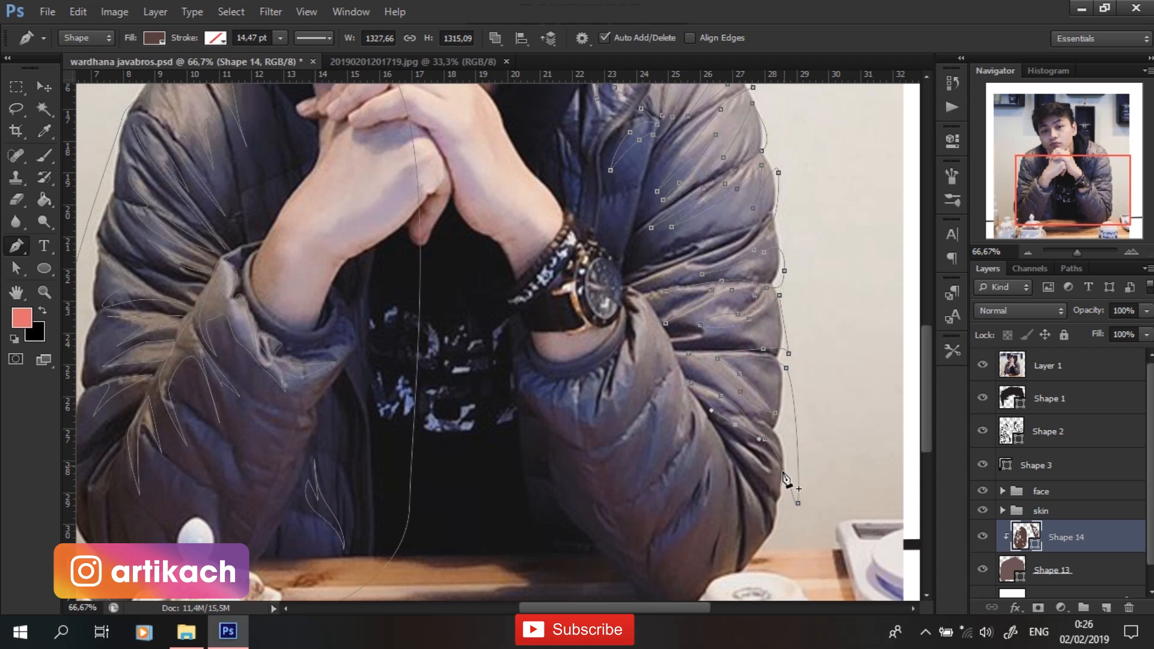
drag(707, 552, 725, 362)
drag(647, 438, 539, 371)
drag(518, 299, 506, 249)
drag(523, 253, 586, 541)
drag(531, 218, 585, 269)
click(610, 93)
Subtract the lighter fold areas from the shadow on the right-hand sleeve and jacket front
click(495, 40)
click(516, 94)
drag(804, 377, 695, 201)
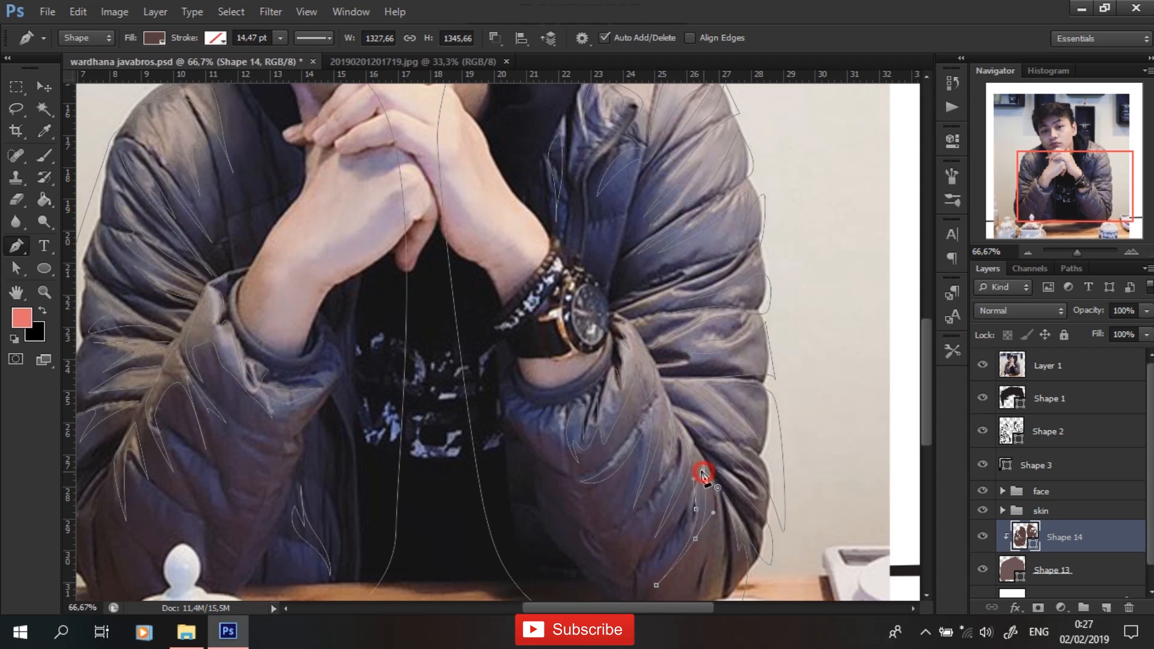
drag(191, 458, 312, 235)
click(311, 230)
Set the path operation back to Combine Shapes, hide the reference photo and save the document
key(ctrl+0)
click(495, 38)
click(531, 77)
click(983, 365)
click(1067, 514)
key(ctrl+s)
Recolour the jacket shadow shape with a muted dark brown
double_click(1024, 536)
click(763, 395)
click(1095, 234)
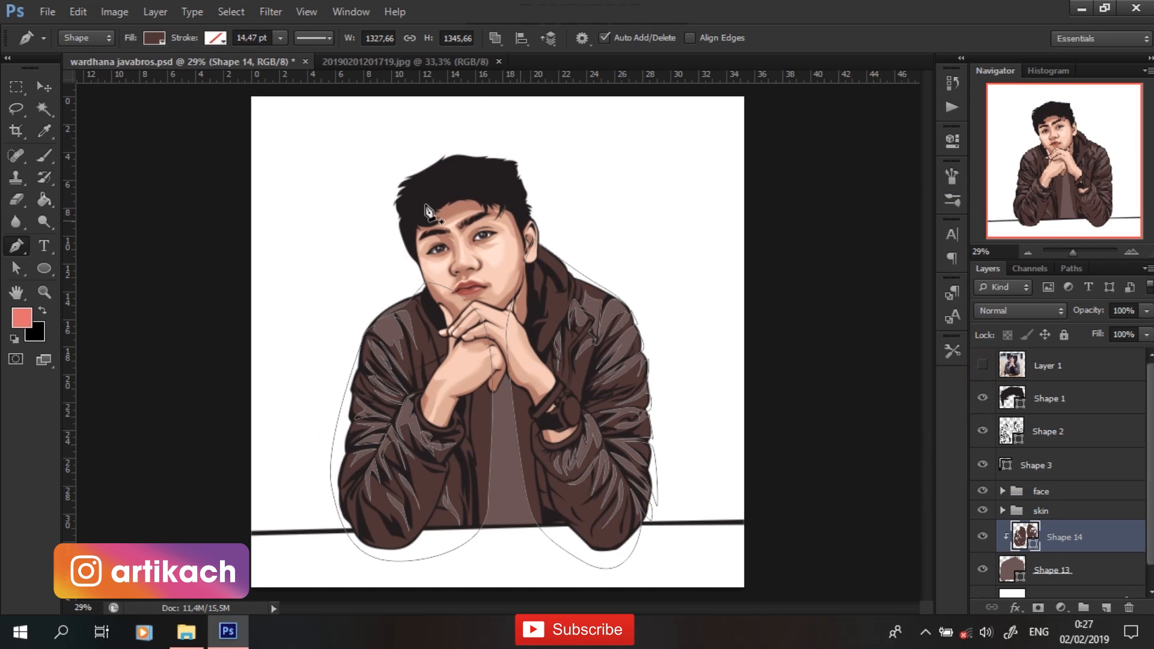
Add a new clipped layer above the jacket shadow shape and save the document
click(1089, 577)
click(1105, 606)
drag(1101, 570, 1095, 522)
key(ctrl+s)
scroll(1130, 519, down, 3)
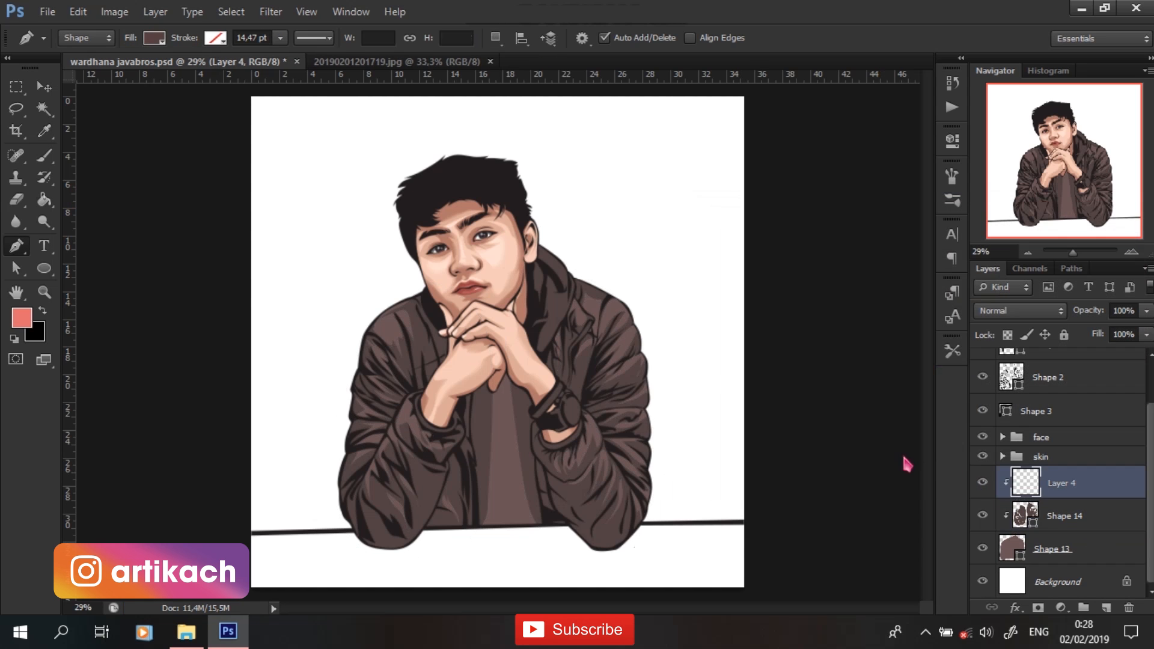
Set the fill for the next shape to a very dark greyish brown
click(154, 38)
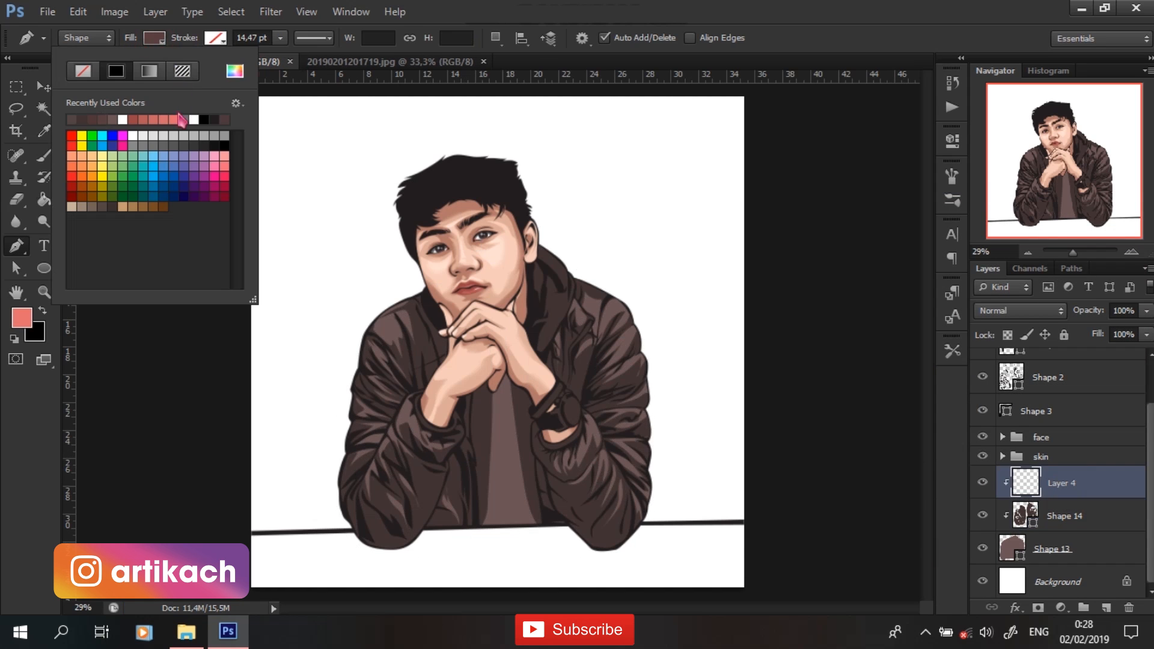
click(235, 71)
click(737, 424)
click(739, 409)
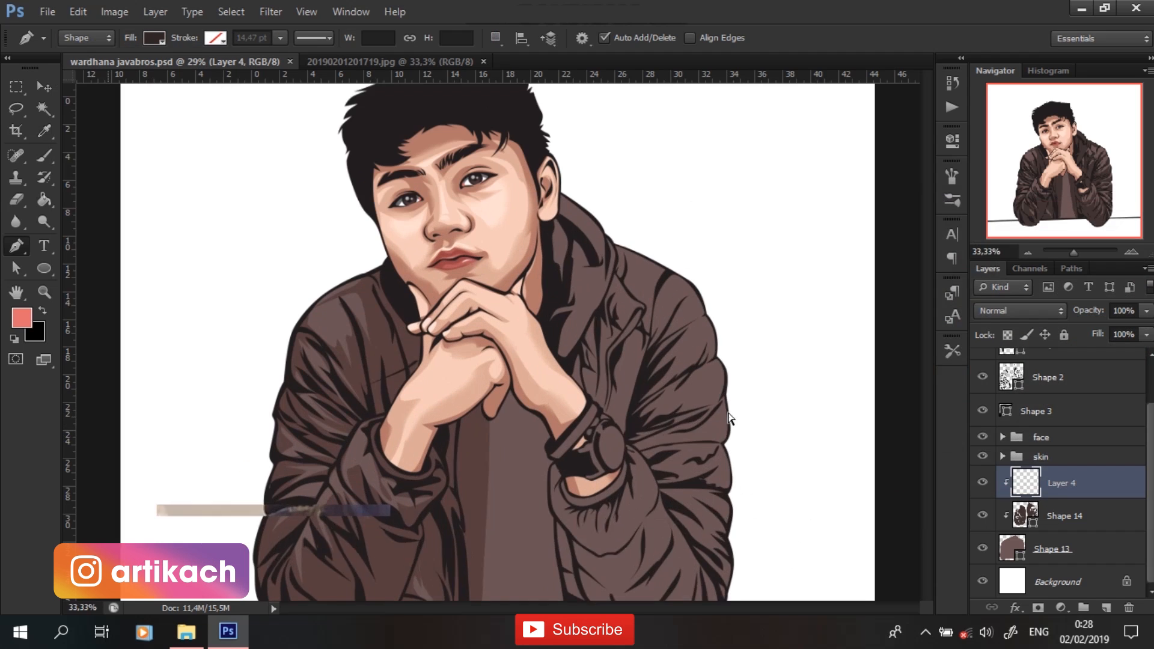
Trace the dark inner clothing shape from the hood down the right-hand jacket opening toward the table
key(ctrl+plus)
scroll(1058, 421, up, 2)
click(983, 365)
click(624, 223)
click(983, 365)
drag(631, 251, 628, 268)
drag(613, 306, 603, 317)
click(560, 424)
drag(553, 460, 565, 502)
click(563, 542)
scroll(560, 457, down, 3)
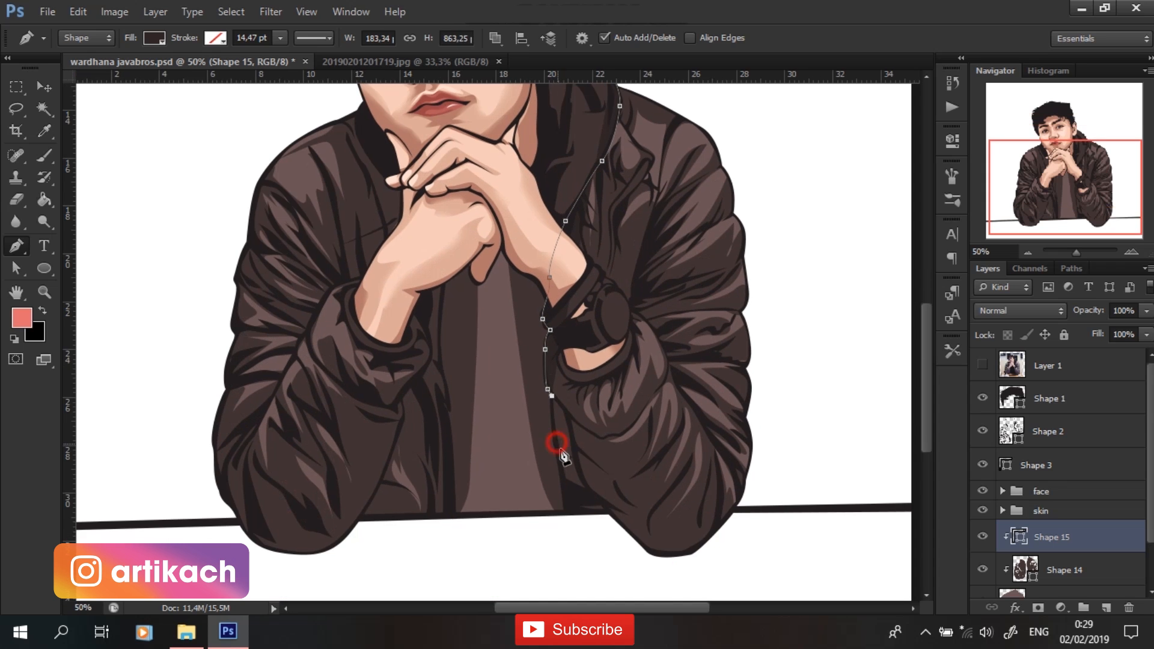
Trace the inner clothing shape along the table line and up the left-hand jacket opening
click(451, 515)
click(447, 393)
click(441, 394)
click(439, 360)
click(442, 295)
click(441, 256)
Finish the inner clothing shape around the hood, about 424 by 1154 px, checking it against the reference photo, and save the document
drag(527, 281, 555, 479)
drag(577, 229, 626, 282)
click(641, 276)
click(982, 365)
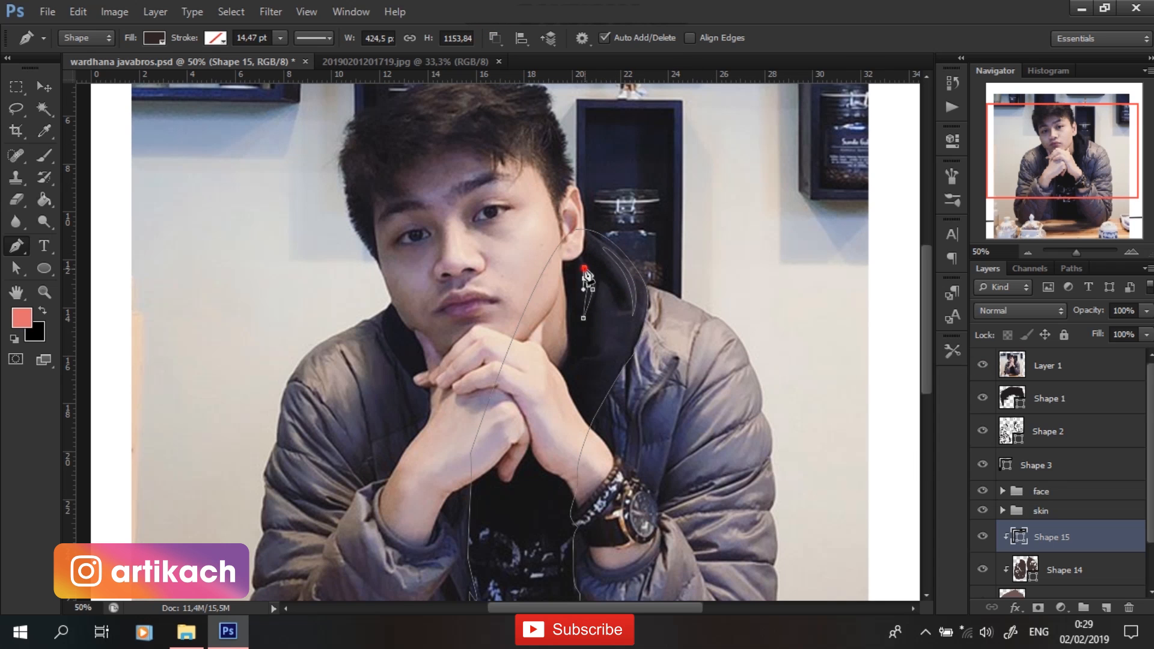
click(1046, 374)
key(ctrl+0)
key(ctrl+s)
Change the fill of the inner clothing shape to a very dark neutral grey
click(1064, 570)
click(153, 38)
click(234, 71)
key(Return)
click(1050, 536)
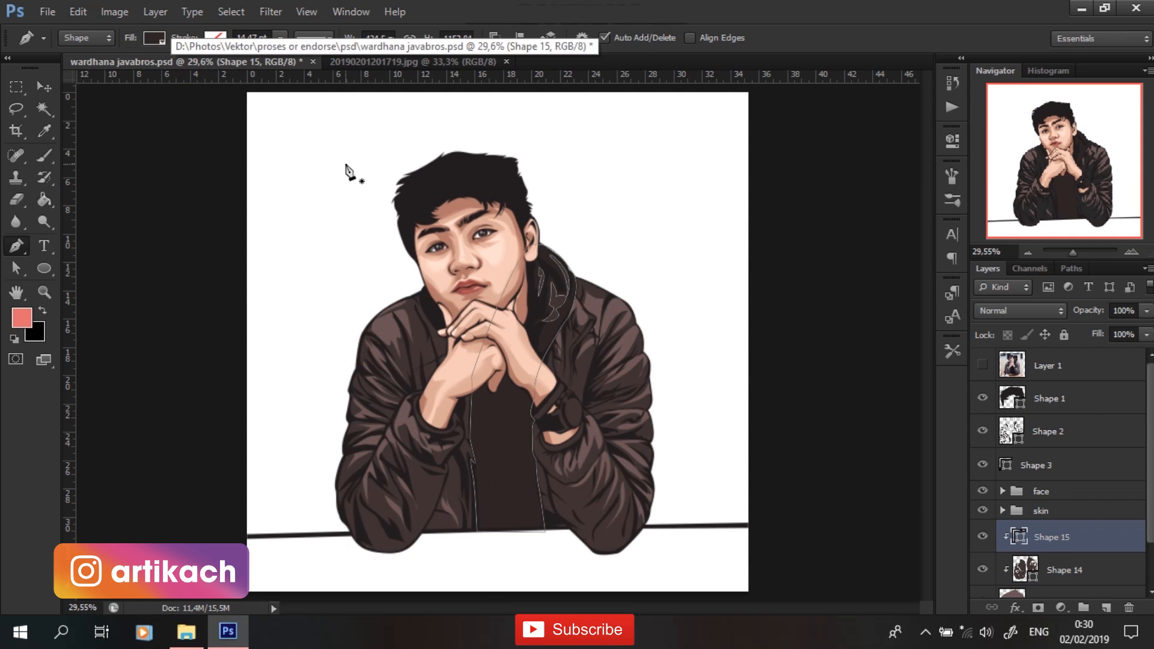
click(154, 37)
click(235, 71)
click(691, 428)
key(Return)
key(Return)
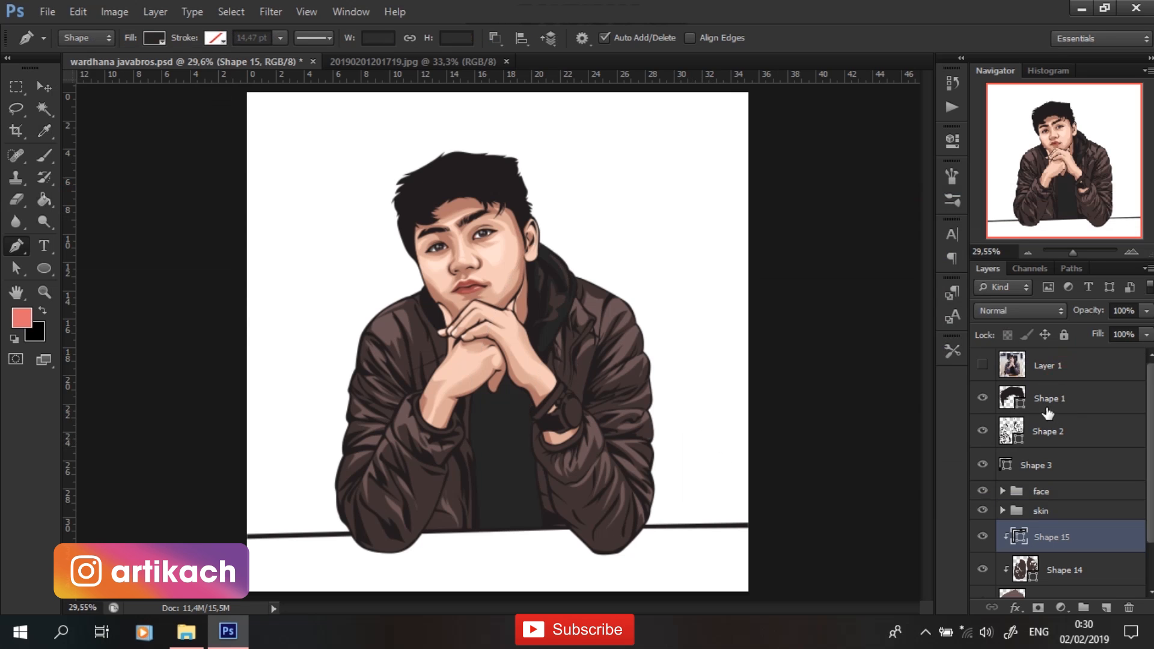
Add a clipped layer above the inner clothing shape and set a near-black fill for its shadow
scroll(1058, 481, down, 2)
click(1094, 516)
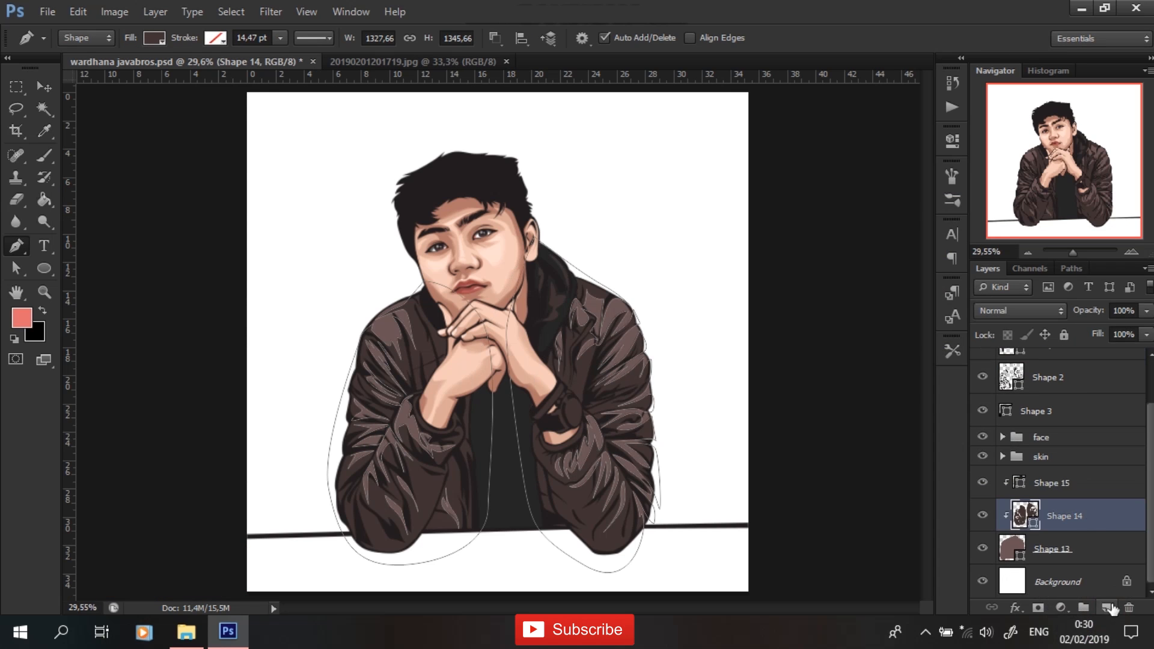
click(1106, 608)
click(153, 38)
click(235, 71)
key(Return)
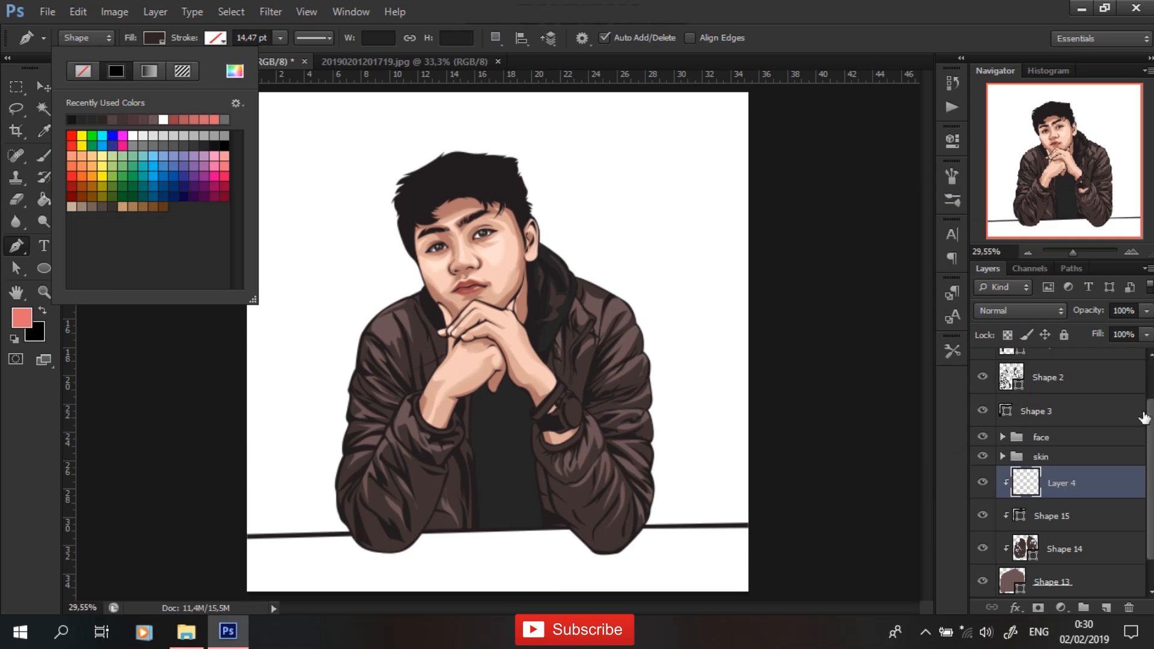
drag(1145, 418, 1145, 379)
Trace the jagged shadow shape on the shirt from below the hands to the table line, about 315 by 570 px
click(982, 365)
click(982, 365)
click(475, 393)
click(487, 439)
click(512, 484)
click(497, 446)
click(484, 398)
click(540, 489)
click(547, 534)
click(479, 532)
click(478, 472)
click(469, 421)
click(475, 392)
Adjust the shirt shadow's fill to a very dark grey and save the document
click(154, 38)
click(235, 71)
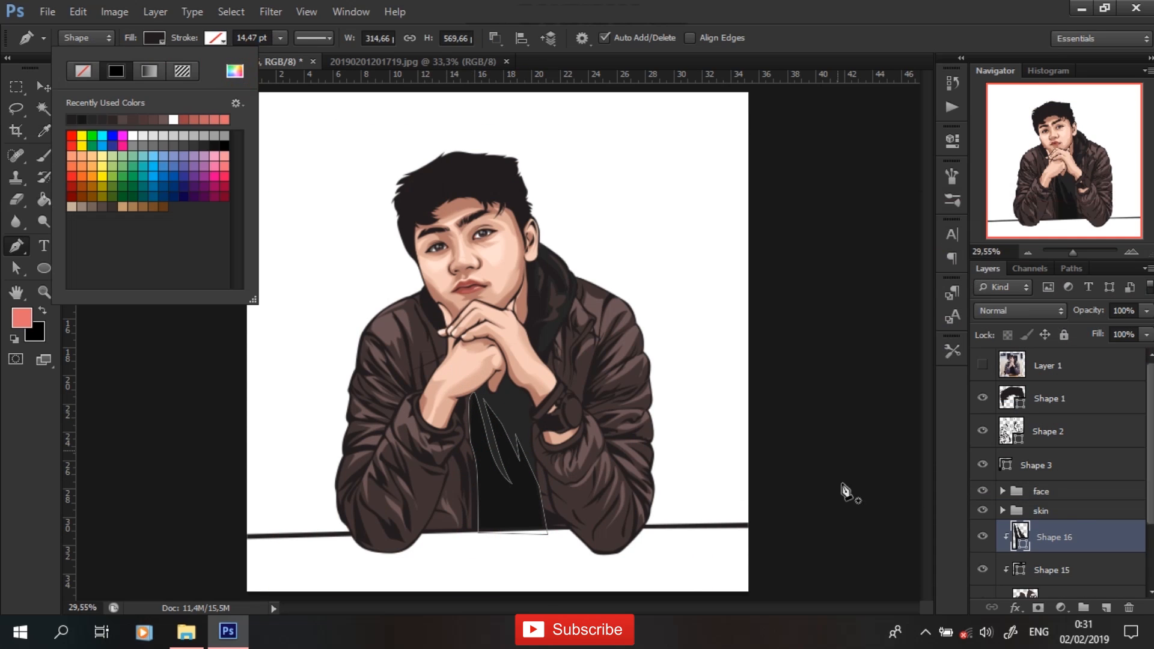
click(1059, 491)
key(ctrl+s)
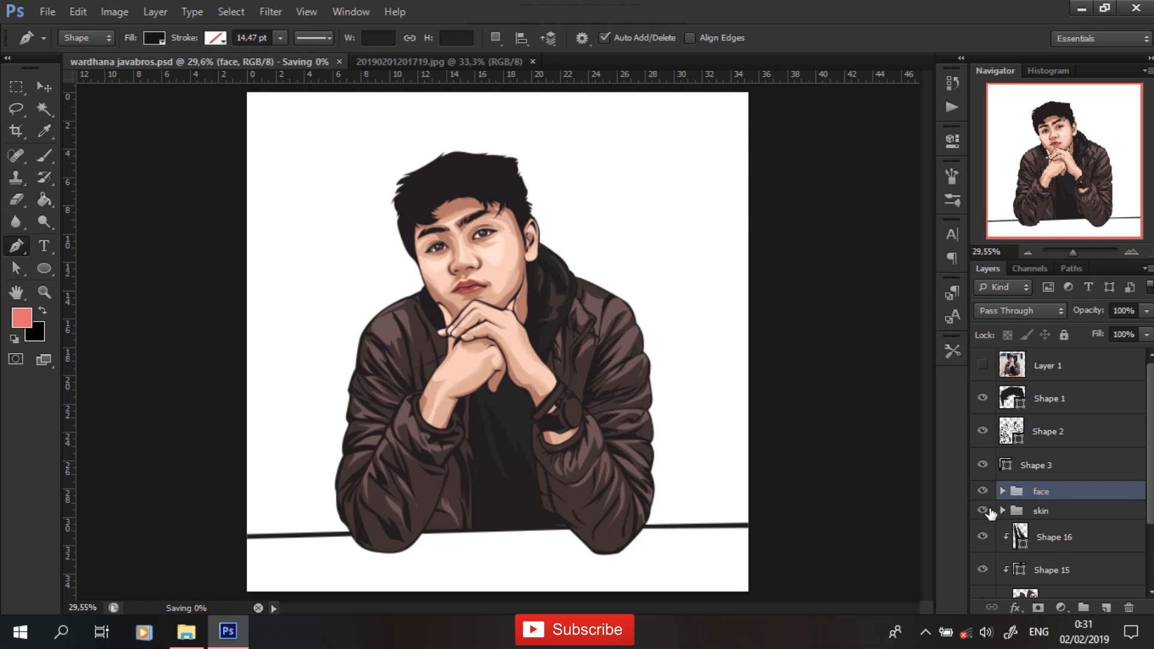
Prepare a new clipped layer above the shirt shadow with a white fill for the bracelet at the wrist
click(1061, 545)
drag(1148, 505, 1074, 487)
click(1065, 578)
key(ctrl+plus)
key(ctrl+plus)
key(ctrl+plus)
key(ctrl+plus)
drag(678, 495, 638, 344)
click(154, 39)
click(131, 131)
Trace the curved bracelet strip around the wrist above the watch, about 128 by 150 px
click(680, 374)
click(609, 500)
click(582, 493)
drag(628, 464, 663, 421)
click(681, 384)
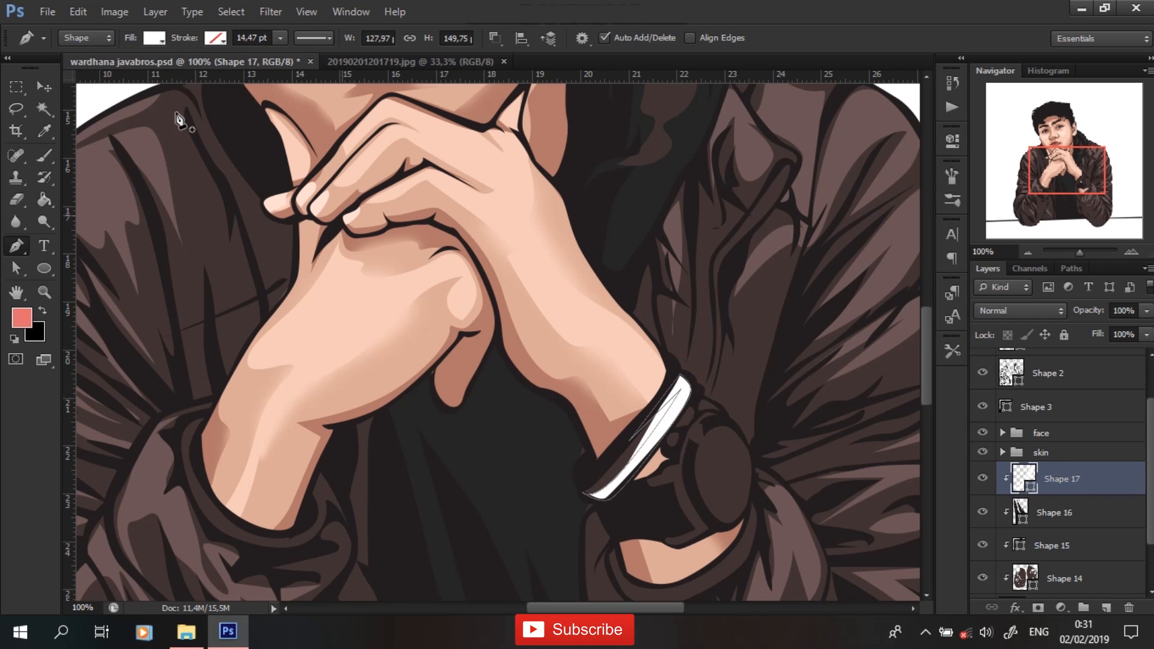
Set the bracelet strip's fill to light grey and compare it with the reference photo
click(154, 40)
click(173, 136)
drag(1149, 445, 1150, 410)
click(983, 365)
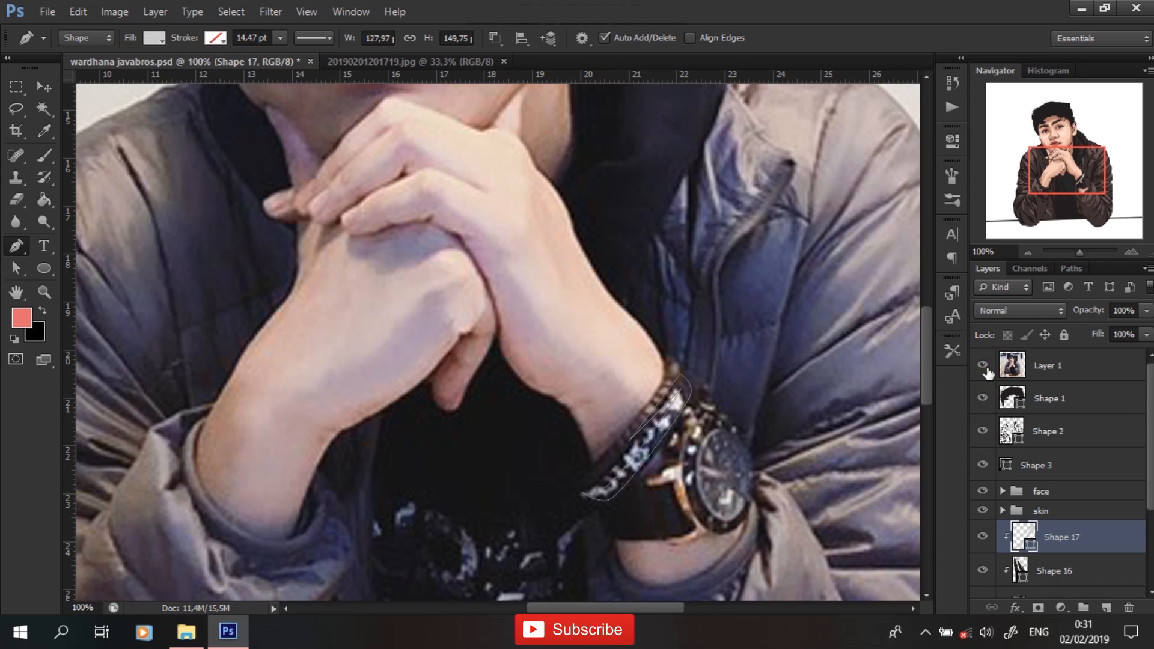
click(983, 364)
Mix a muted gold fill colour for the watch and undo its application to the bracelet strip
click(154, 39)
click(235, 71)
click(929, 431)
click(782, 303)
drag(935, 425, 930, 435)
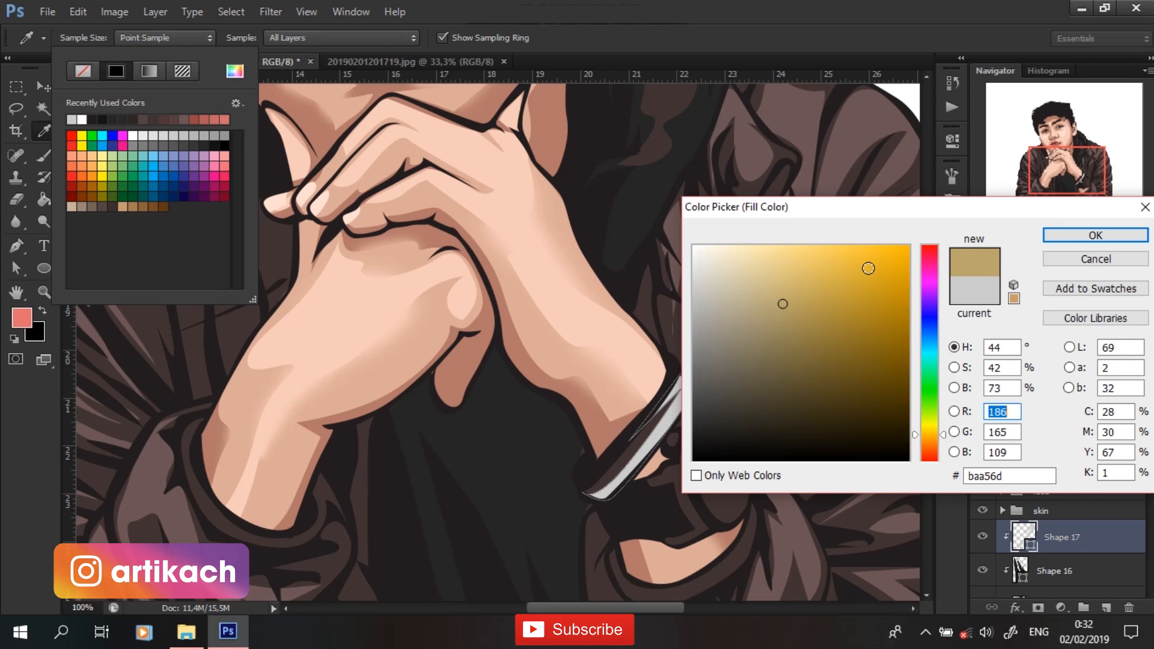
key(Return)
key(ctrl+z)
Add a clipped layer below the bracelet shape and set its fill to the recently mixed gold
click(1105, 607)
key(ctrl+[)
click(154, 38)
click(79, 119)
Trace the gold accents along the watch's case and strap, about 92 by 186 px, using the reference photo as a guide
click(700, 393)
drag(725, 413, 729, 419)
click(983, 365)
click(982, 365)
click(689, 443)
drag(700, 498, 650, 536)
click(720, 529)
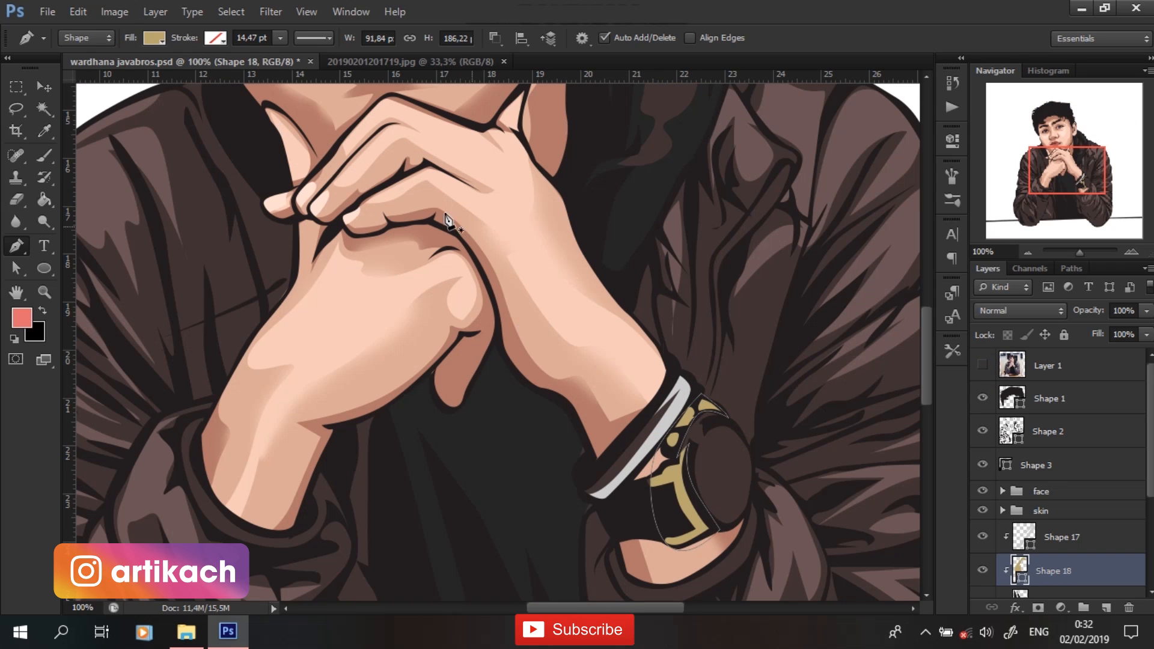
click(152, 39)
click(123, 119)
click(1106, 607)
key(ctrl+alt+z)
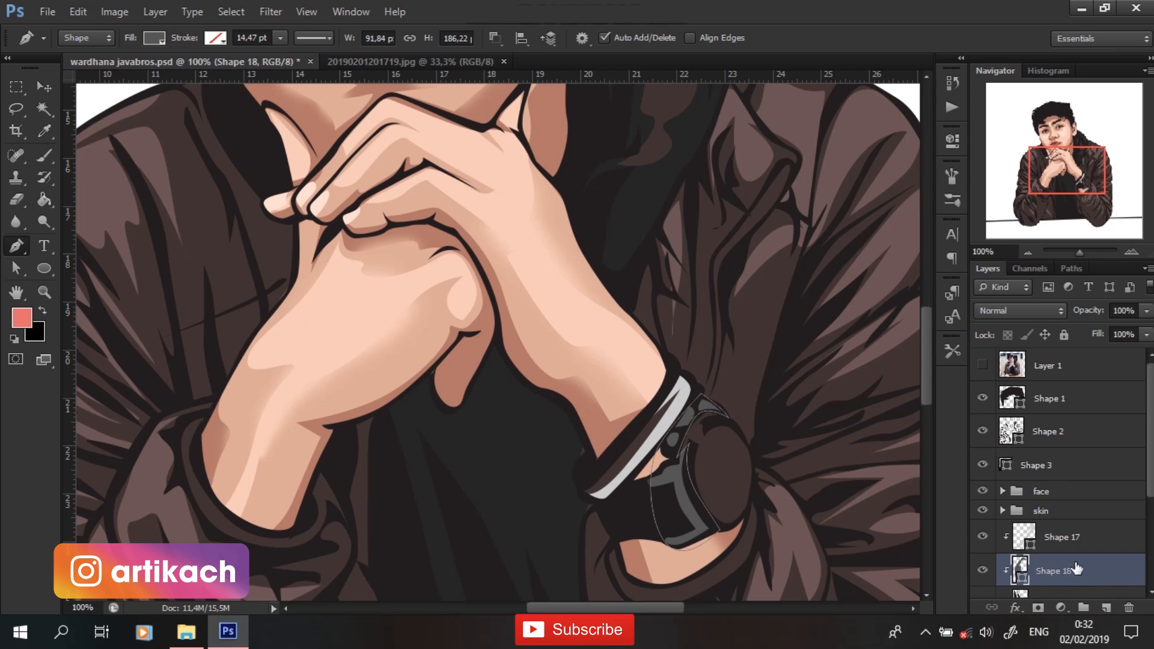
key(ctrl+alt+z)
Draw the dark grey watch face with its inner rim on a new clipped layer, about 76 by 118 px
click(1106, 607)
click(154, 37)
click(72, 119)
click(722, 425)
drag(752, 460, 754, 481)
drag(732, 523, 711, 522)
drag(691, 477, 690, 451)
click(708, 431)
drag(732, 500, 738, 508)
click(722, 424)
Save the document and move the watch face layer above the bracelet layer
click(1052, 367)
key(ctrl+0)
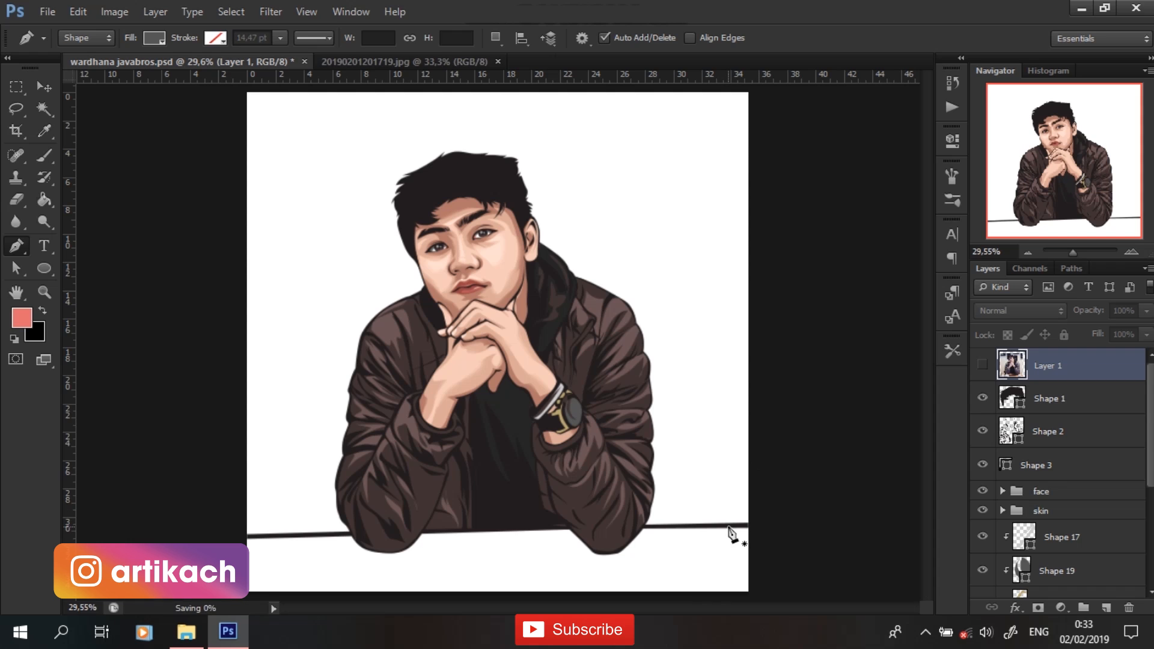
drag(1058, 572, 1094, 532)
click(154, 38)
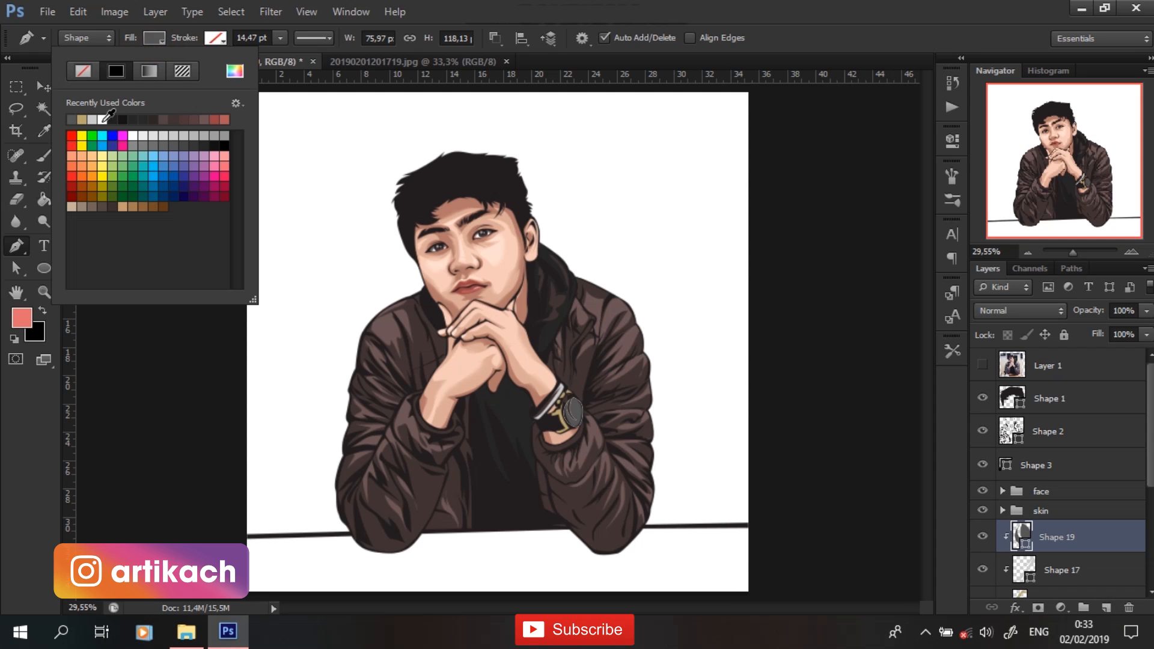
click(133, 136)
click(1103, 549)
key(ctrl+z)
Create a new clipped layer above the watch face layer and set its fill to white
click(1003, 567)
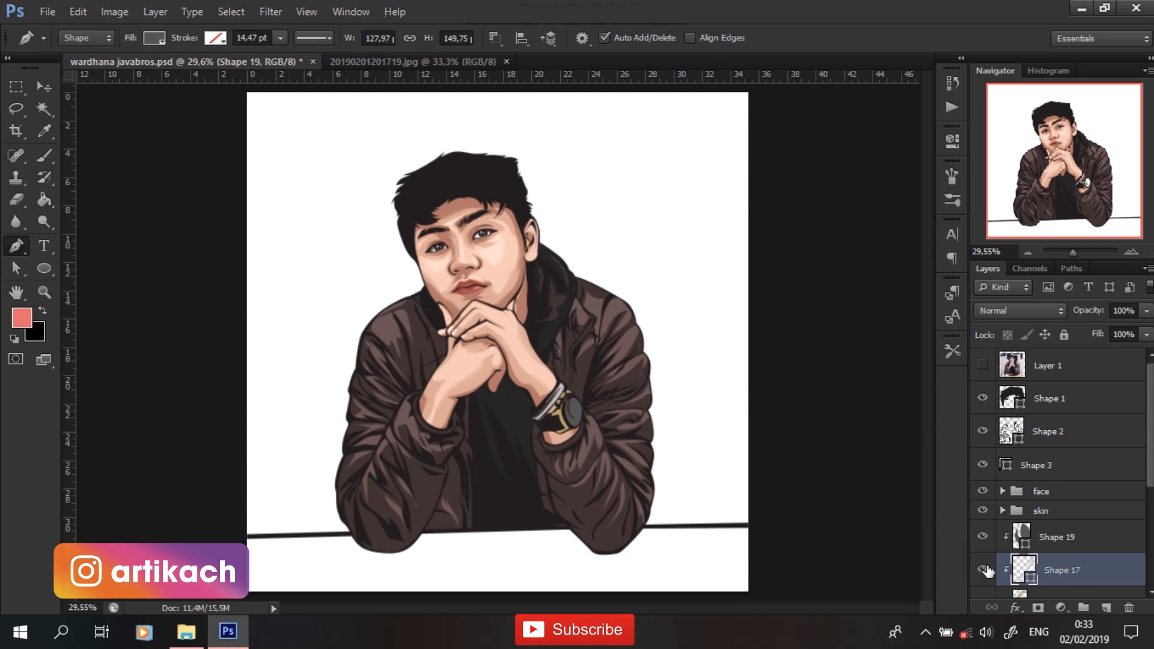
click(1105, 607)
drag(1094, 570, 1076, 529)
click(154, 38)
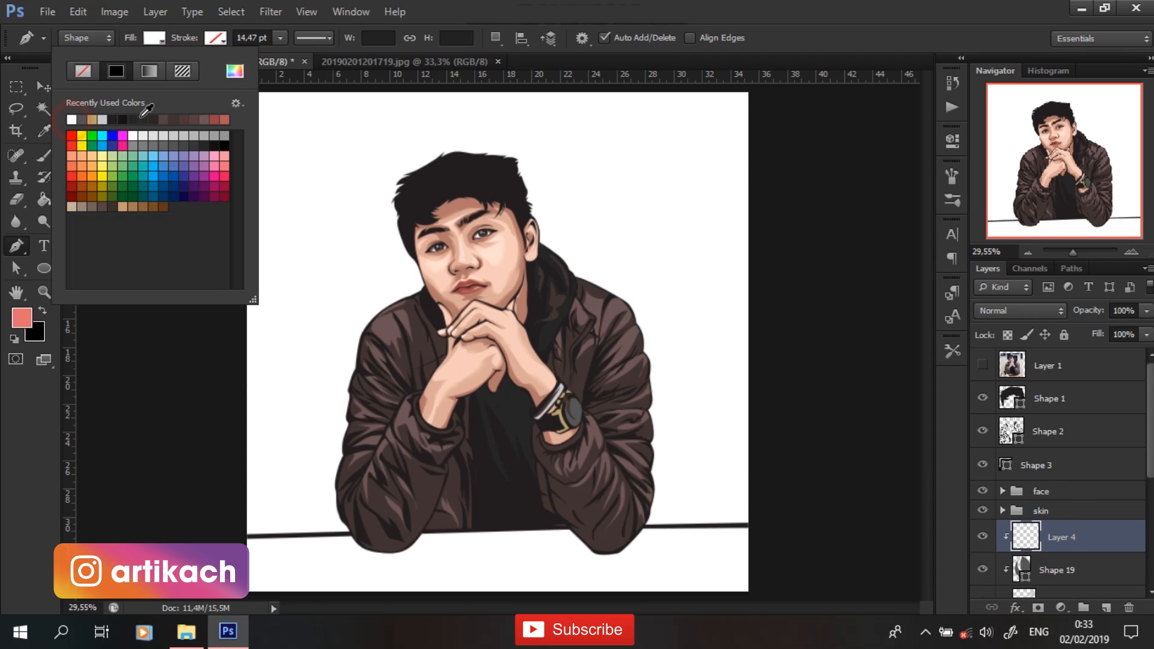
Trace white rim highlights along the hood and the outer edges of both shoulders
click(540, 240)
drag(589, 281, 633, 303)
click(417, 299)
drag(364, 340, 354, 371)
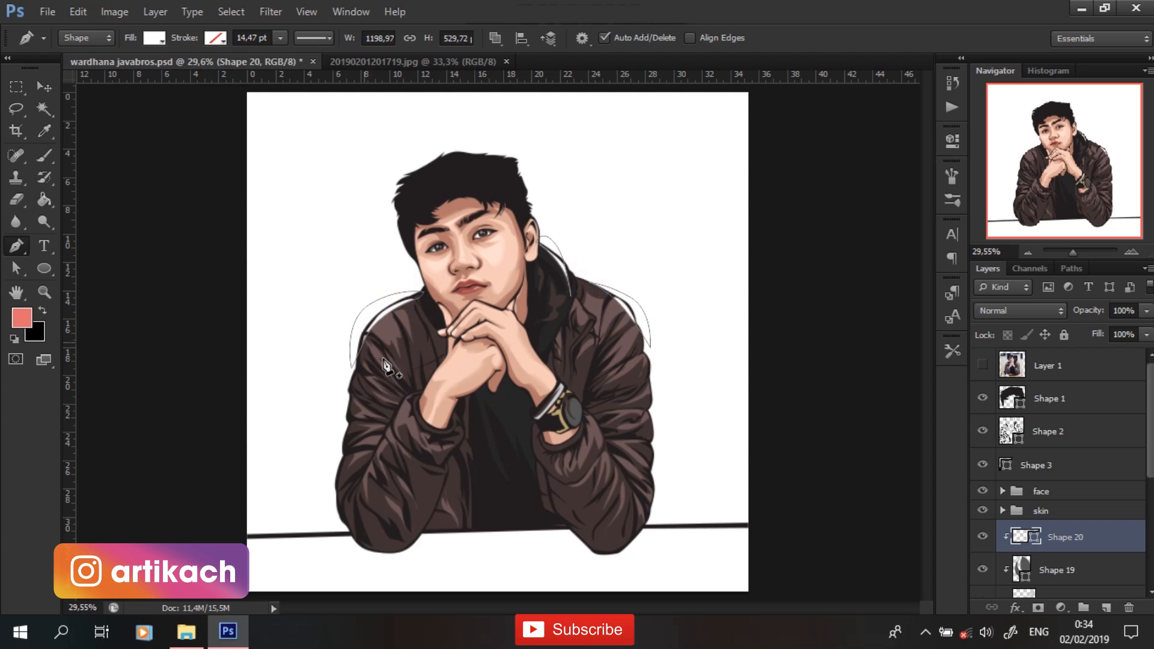
Add white rim highlights along both forearms, the outer edge of the left-hand sleeve and beneath the right-hand elbow
click(439, 476)
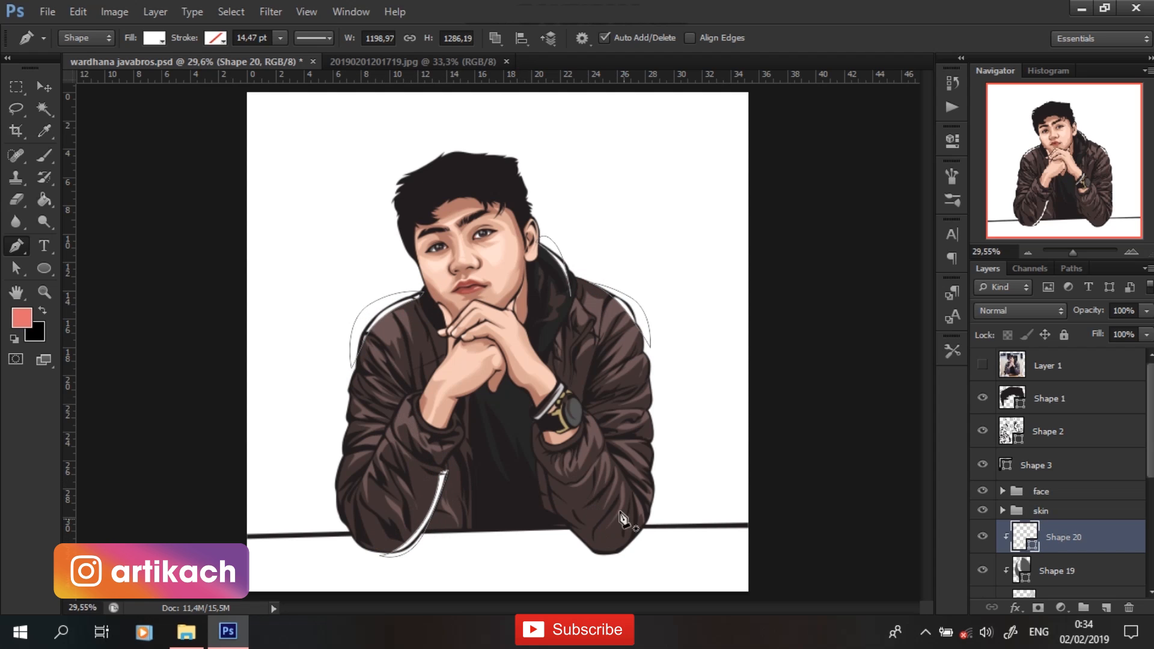
click(1040, 512)
click(1063, 526)
click(334, 518)
click(344, 456)
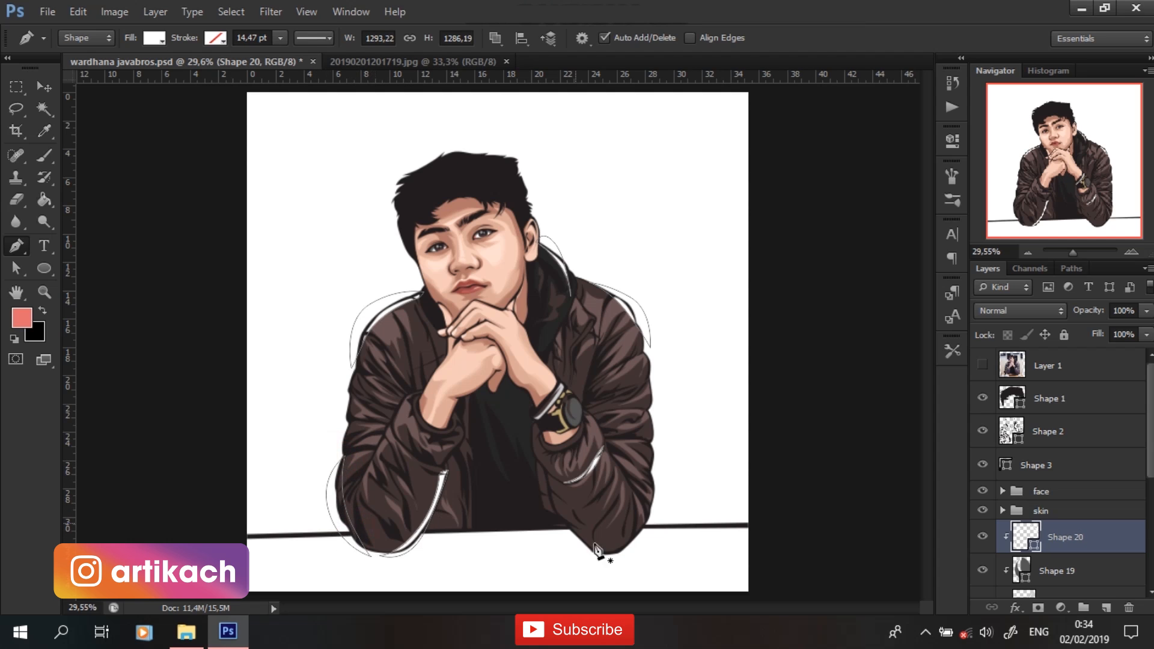
click(571, 529)
click(601, 556)
click(573, 531)
Create a layer group named jacket
click(1083, 607)
double_click(1050, 530)
text(jack)
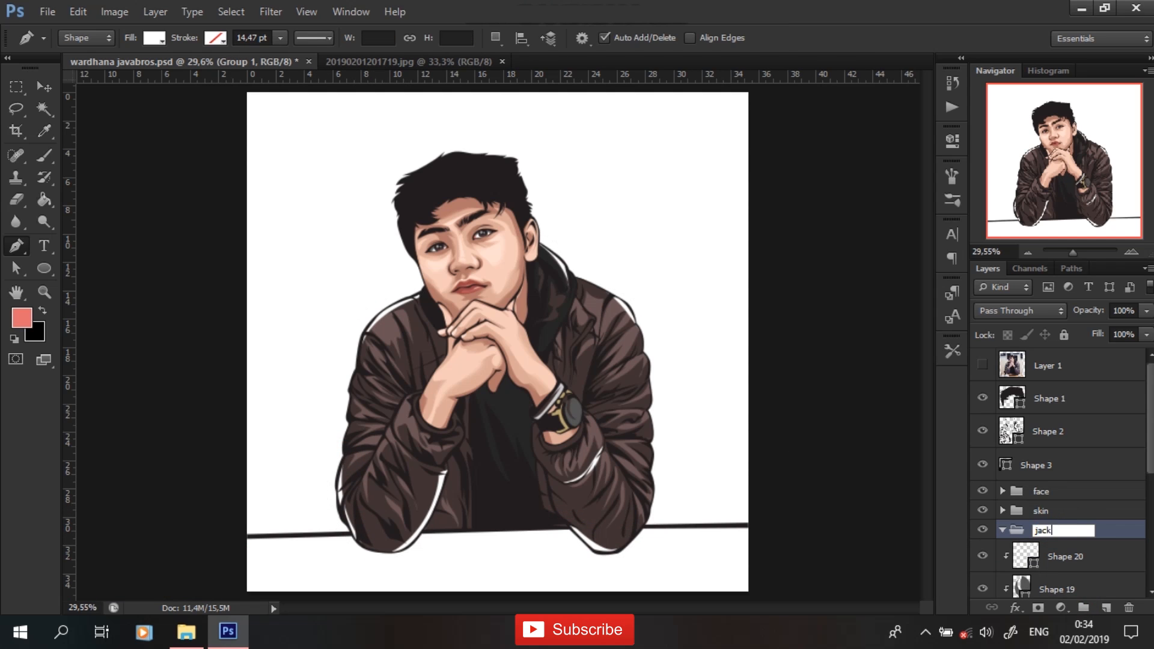
text(et)
key(Return)
Move all the jacket, clothing, watch and highlight shape layers into the jacket group
click(1112, 557)
shift+click(1124, 567)
drag(1148, 459, 1147, 522)
drag(1058, 442, 1029, 428)
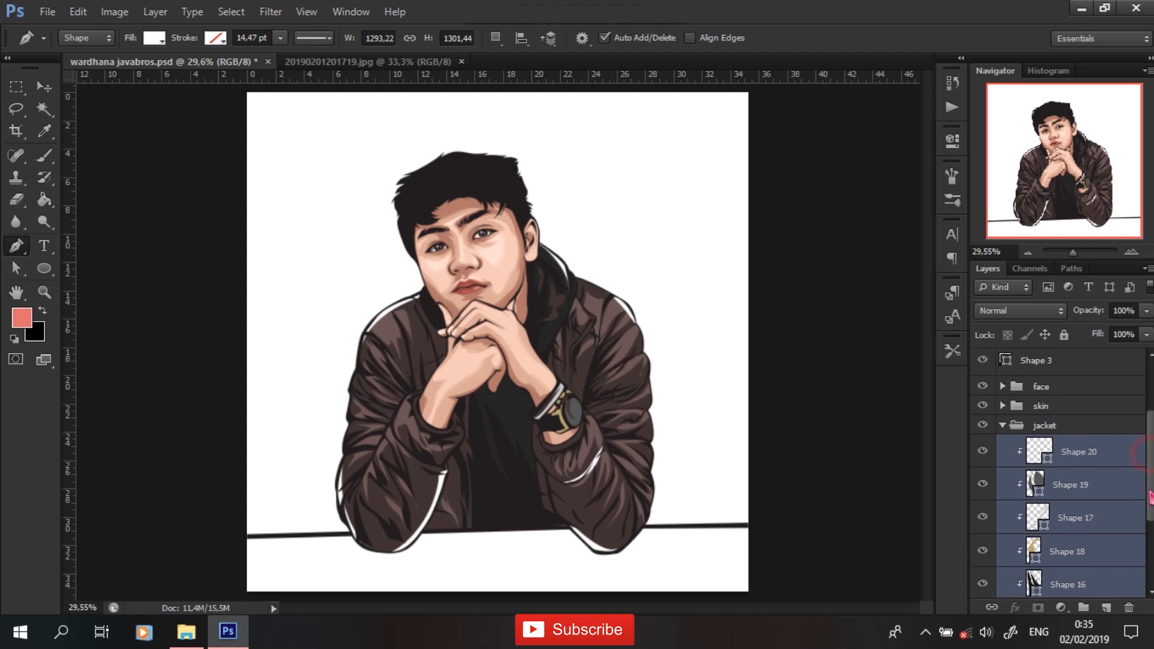
Try a layer mask on the inner clothing shape for brushing near the hood
drag(1150, 498, 1148, 535)
click(1070, 457)
click(1062, 481)
click(1039, 608)
key(ctrl+plus)
key(ctrl+plus)
key(ctrl+plus)
key(b)
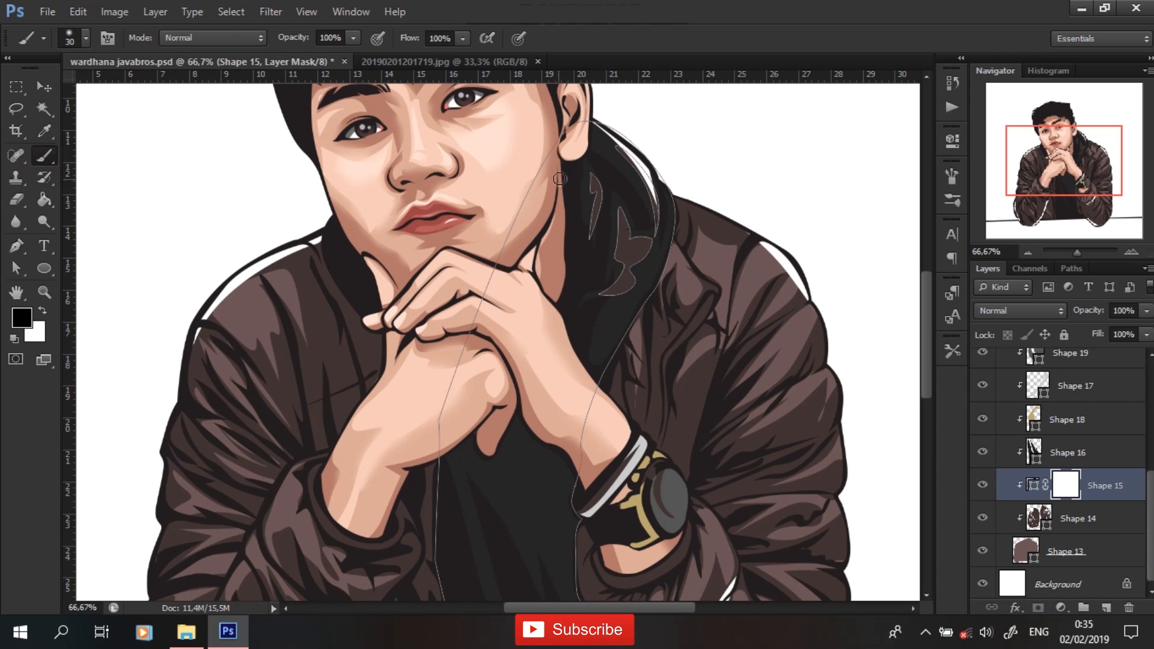
key(ctrl+z)
Set the foreground colour to the inner clothing's very dark grey and create a new layer for brush painting
click(1085, 500)
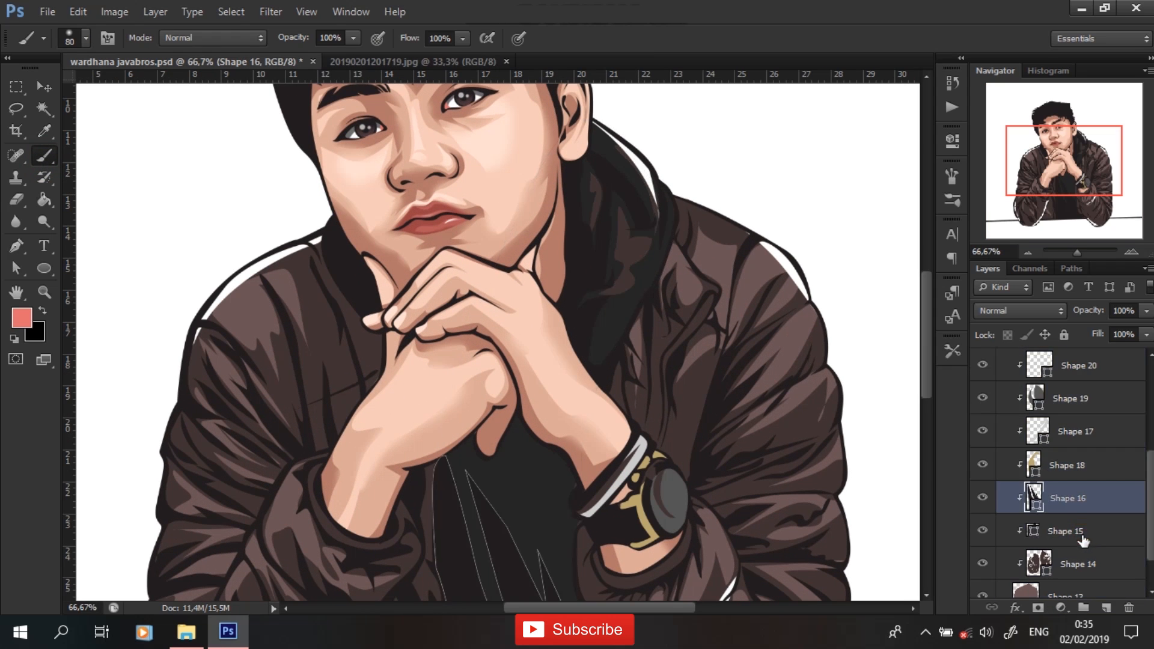
click(1082, 535)
click(22, 318)
click(656, 267)
key(Return)
click(1106, 608)
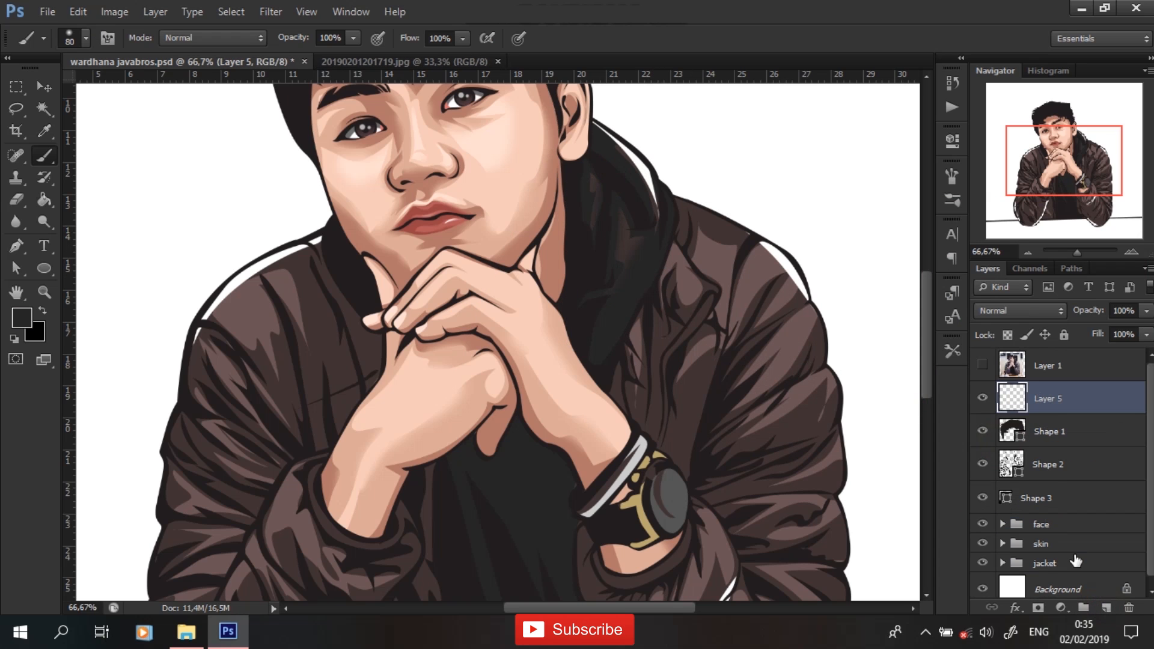
With the reference photo shown, draw dark greyish-brown strand shapes with the Pen tool along the lower left of the hair
key(ctrl+0)
key(ctrl+1)
drag(493, 228, 626, 574)
click(16, 246)
click(154, 38)
click(237, 71)
click(421, 195)
click(731, 404)
click(1095, 236)
click(983, 364)
click(348, 225)
drag(428, 247, 452, 248)
click(486, 239)
click(427, 237)
drag(496, 213, 472, 215)
click(442, 214)
Add more curved strand shapes to the same hair shape layer, across the middle and upper left of the hair
drag(557, 186, 591, 163)
click(596, 143)
click(339, 196)
click(476, 195)
click(434, 220)
click(349, 226)
click(495, 38)
click(518, 75)
click(444, 180)
drag(492, 164, 512, 150)
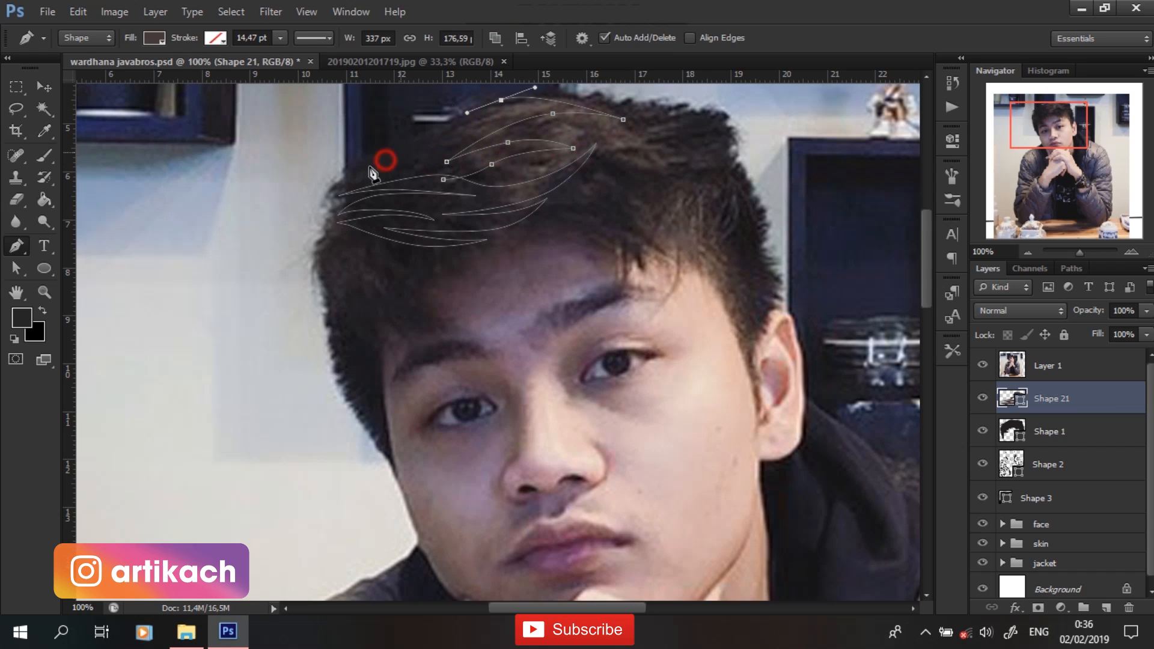
Draw strand shapes running down the left fringe to its tip above the eyebrow
click(409, 288)
click(430, 309)
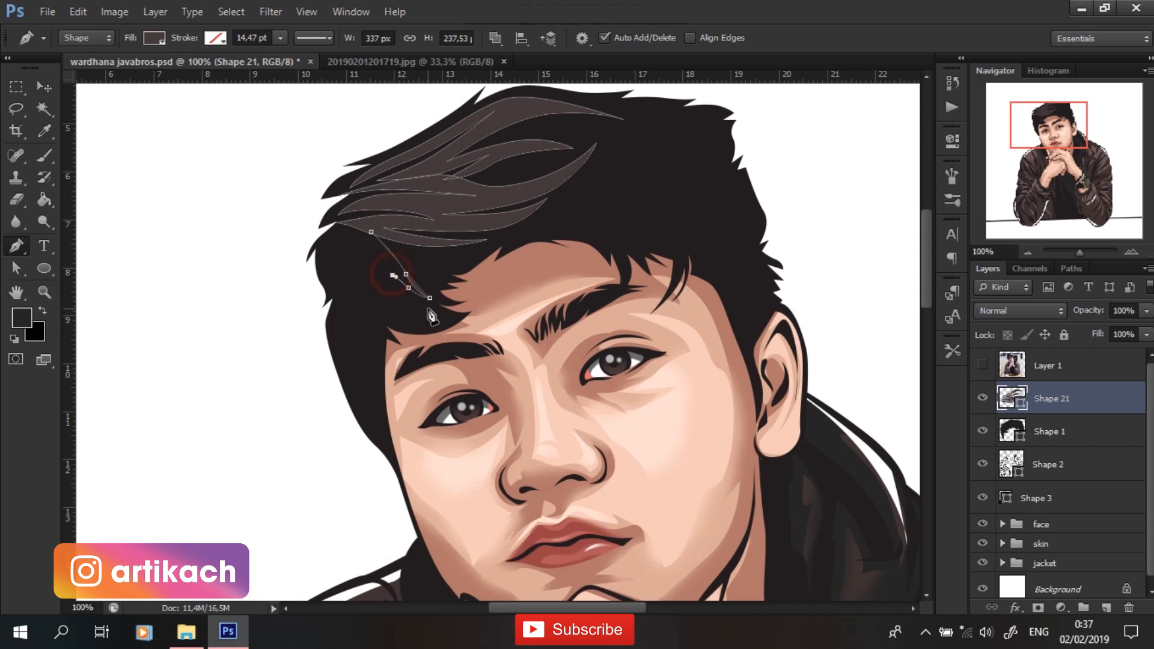
click(466, 316)
click(408, 325)
click(387, 316)
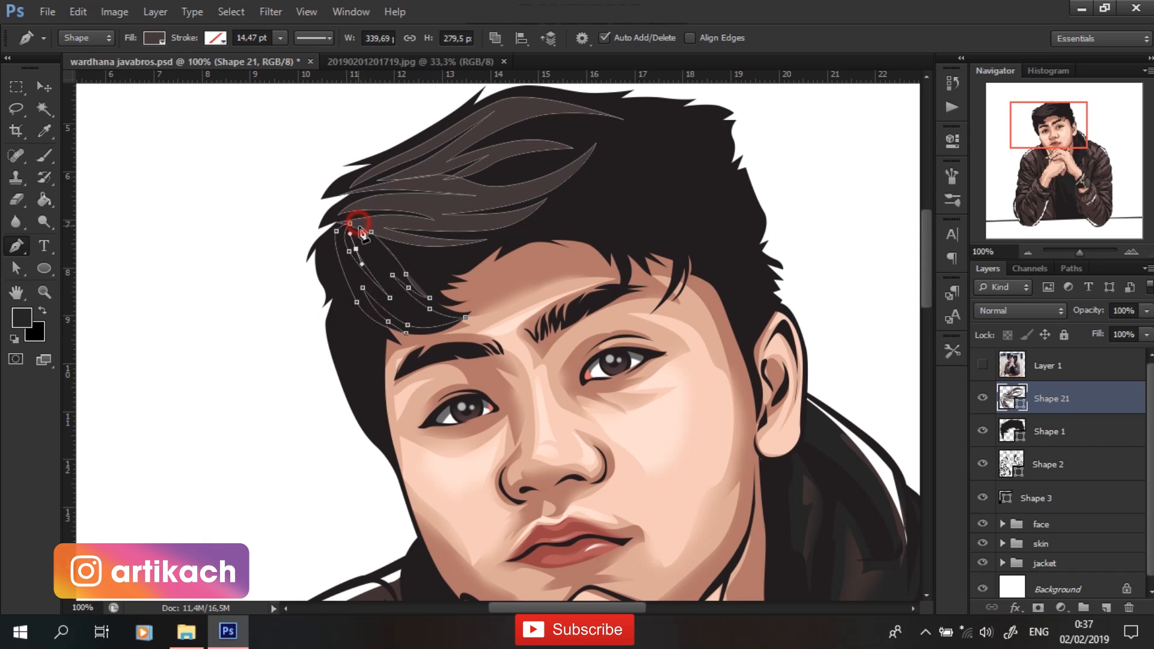
Following the reference photo, draw strand shapes over the centre, the upper right and the right fringe of the hair
click(983, 364)
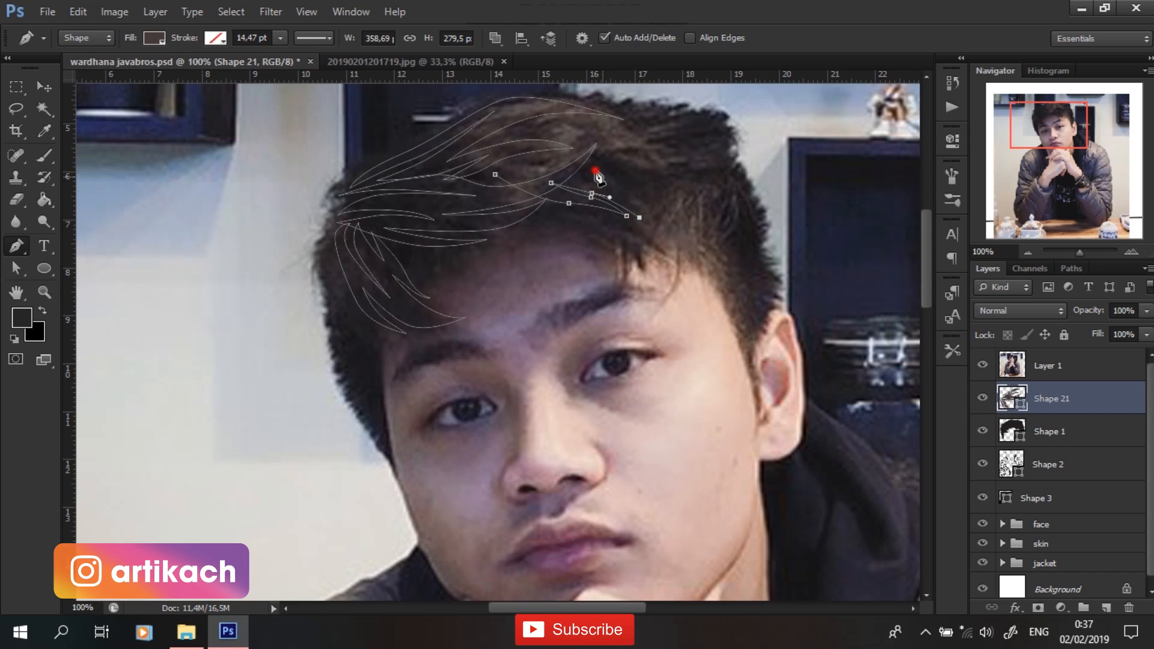
click(522, 142)
click(601, 151)
click(685, 166)
click(717, 153)
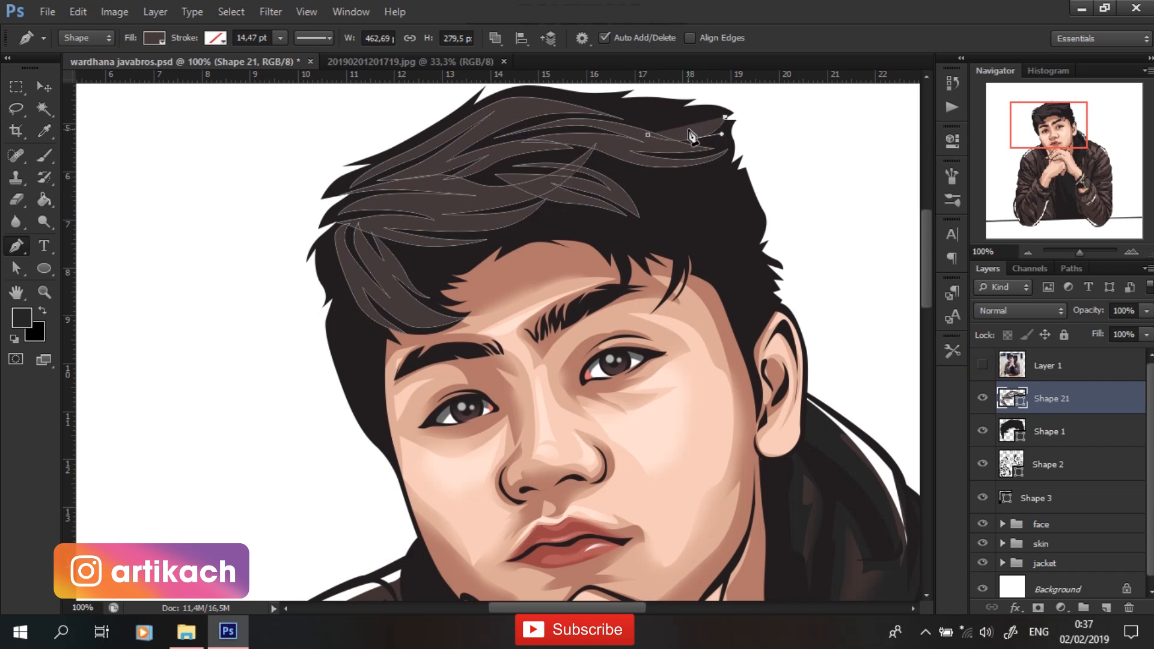
click(982, 365)
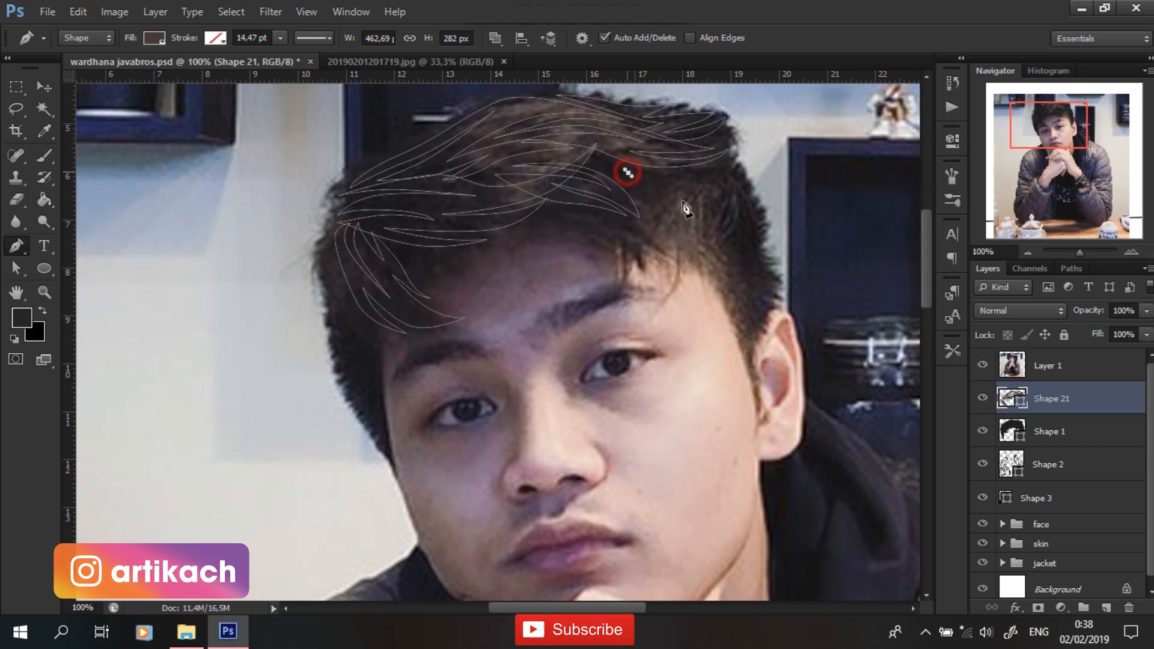
click(982, 366)
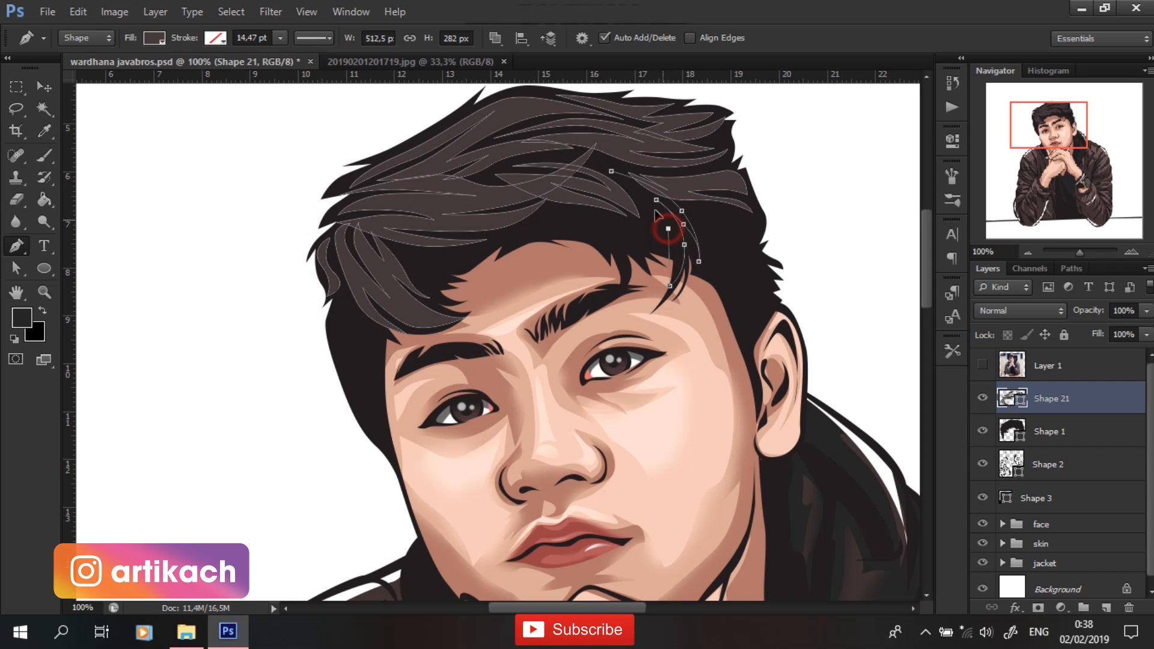
Darken the brown fill of the hair strand shapes and create a new layer clipped to them
click(153, 38)
click(271, 70)
click(745, 415)
click(1096, 234)
click(1105, 608)
right_click(1063, 402)
click(937, 213)
click(1058, 398)
click(153, 37)
click(234, 70)
click(733, 403)
click(1095, 235)
click(1056, 402)
Draw a lighter greyish-brown highlight strand across the middle of the hair on the clipped layer, guided by the photo
click(153, 38)
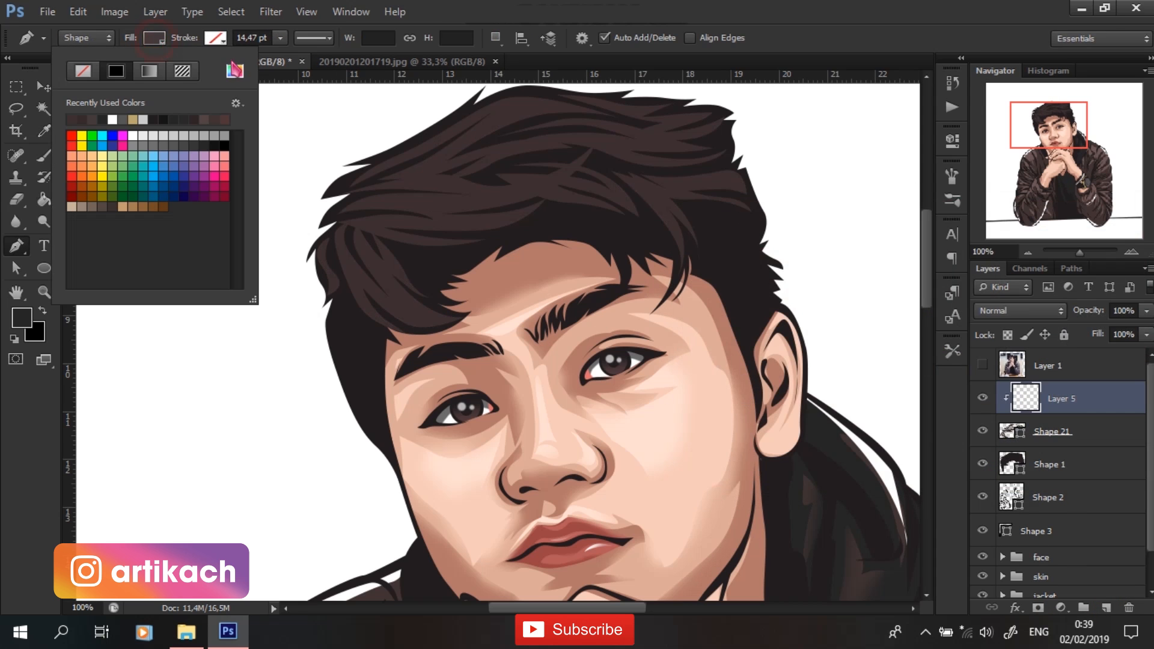
click(234, 67)
click(716, 355)
click(1095, 235)
click(876, 306)
click(982, 366)
click(429, 196)
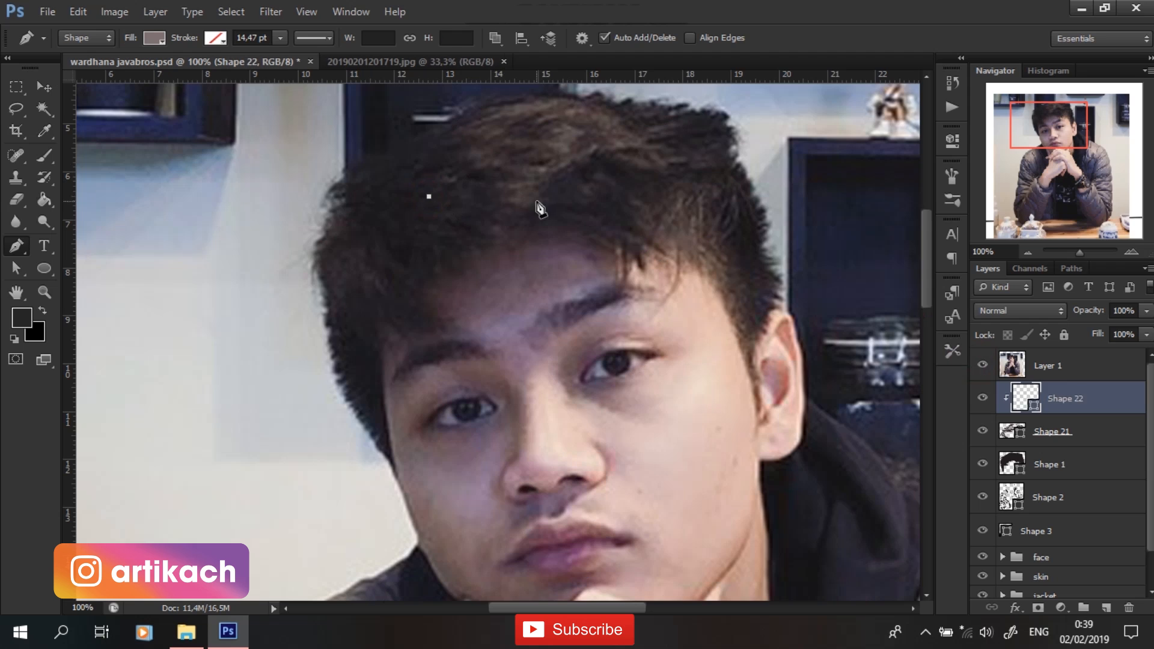
drag(572, 187, 564, 183)
click(581, 164)
drag(495, 189, 446, 180)
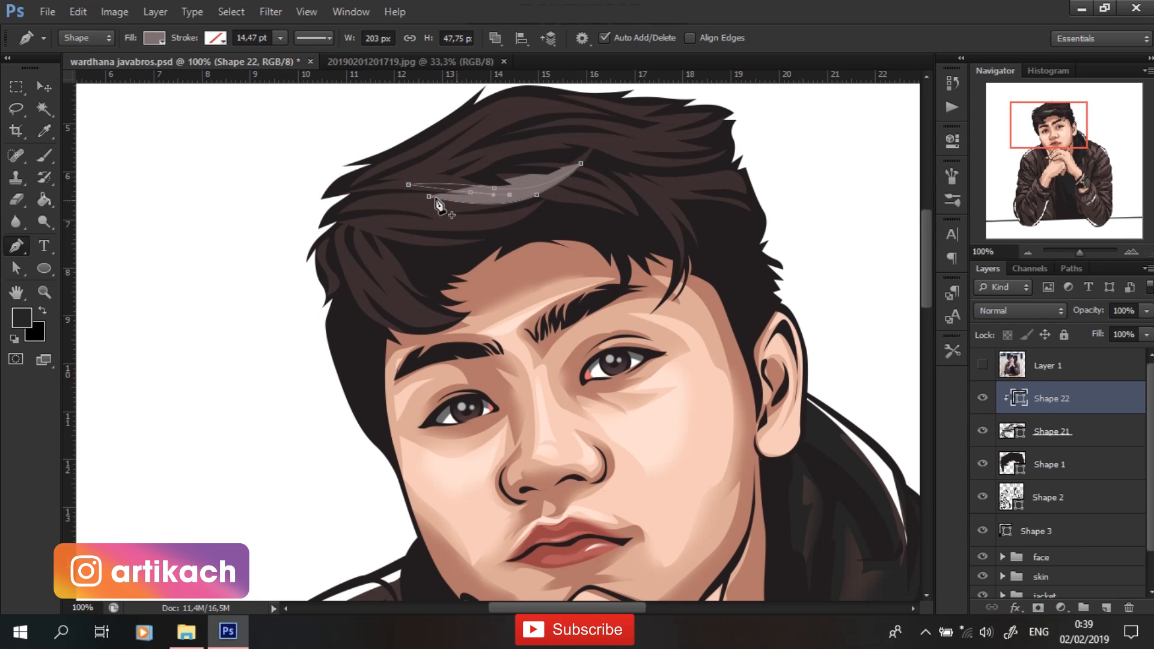
click(428, 196)
Darken the hair highlight's fill to a medium greyish brown
click(153, 38)
click(235, 71)
click(714, 363)
key(Return)
click(1052, 399)
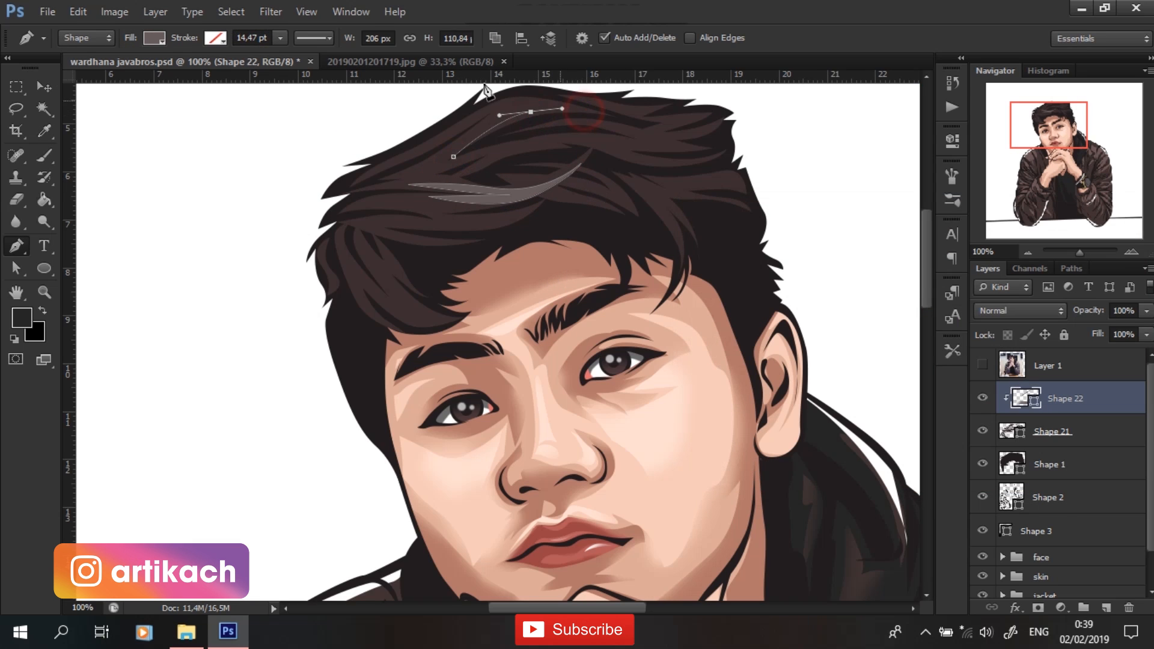
Draw further highlight strands over the crown, right side and fringe, and save the document
click(530, 139)
drag(601, 147, 661, 169)
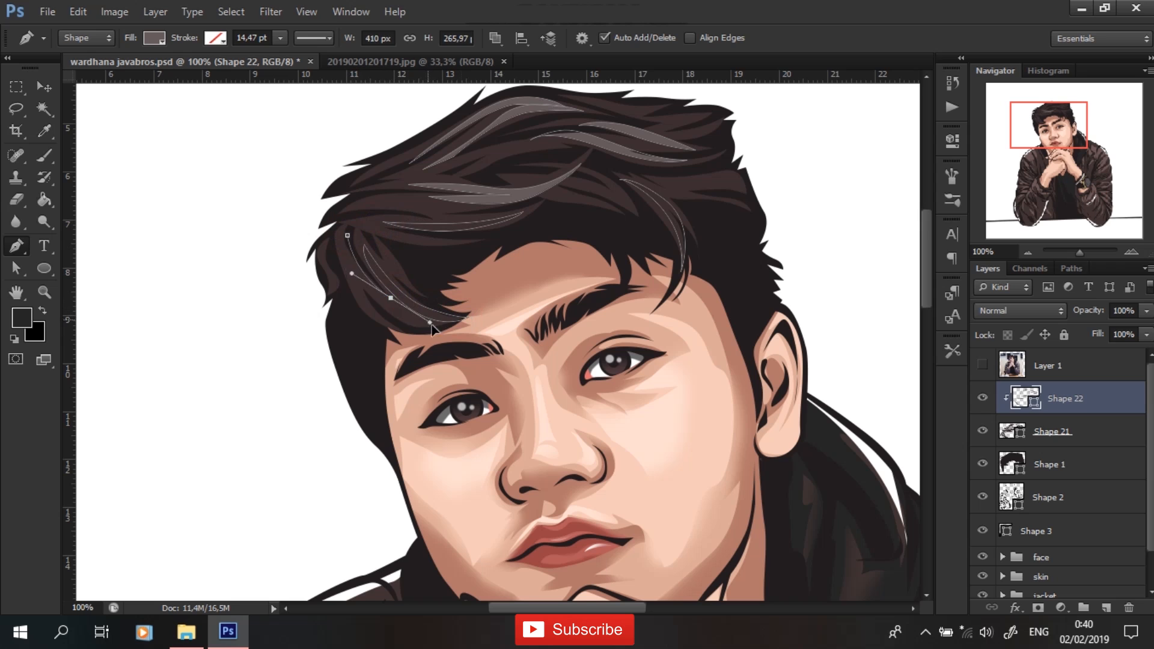
key(Return)
click(1061, 366)
key(ctrl+0)
key(ctrl+s)
Create a layer group named hair and move the hair strand and highlight shape layers into it
click(1016, 399)
click(1084, 608)
double_click(1046, 391)
text(hair)
click(1082, 418)
shift+click(1082, 451)
drag(1091, 413, 1070, 392)
click(1002, 391)
On a new layer just above the background, draw a muted brown table shape filling the canvas below the horizontal line
click(1058, 576)
click(1105, 608)
click(153, 38)
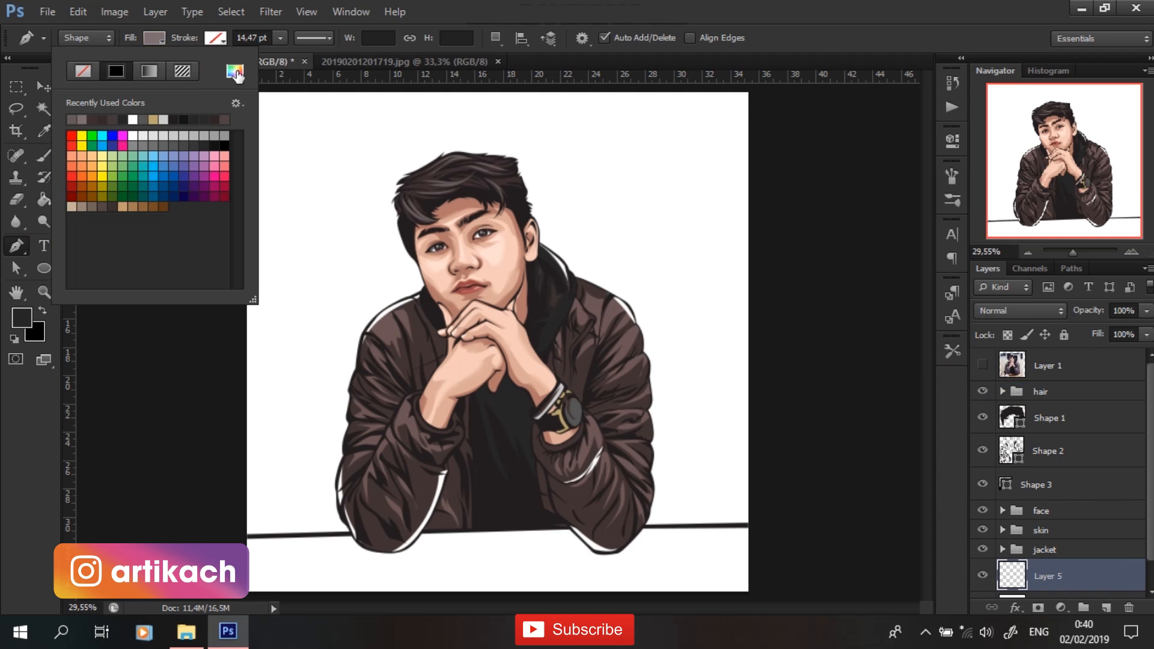
click(235, 71)
click(929, 450)
click(731, 390)
click(932, 452)
click(753, 380)
click(1094, 235)
click(245, 535)
click(753, 525)
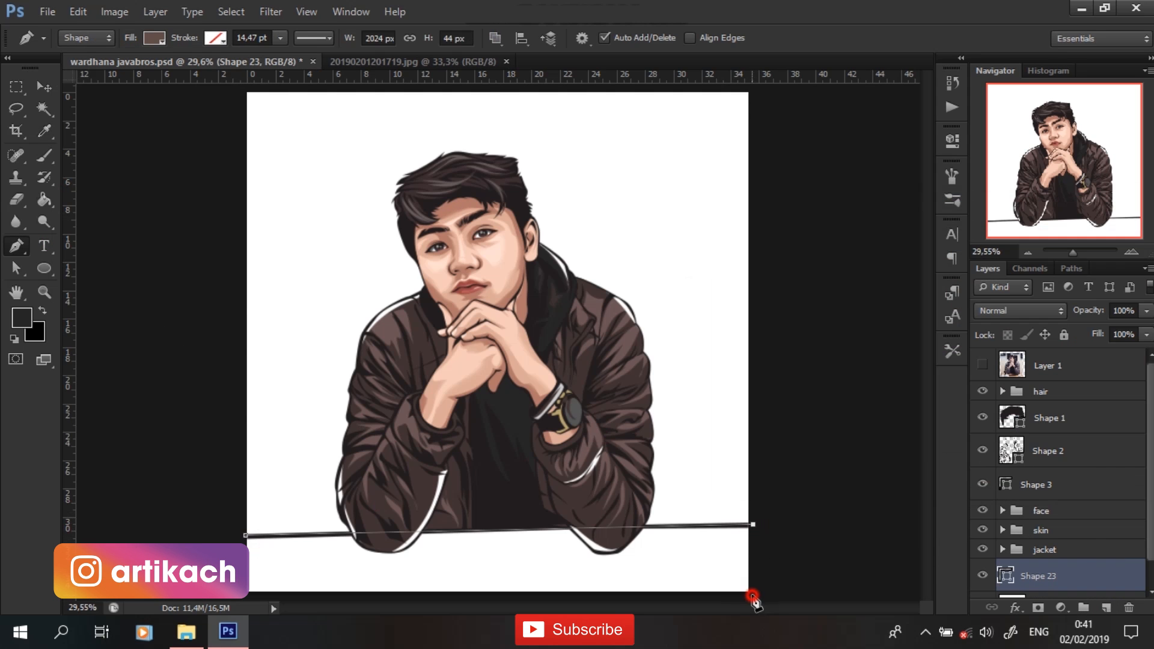
click(752, 595)
click(244, 596)
click(245, 535)
Clip the new layer to the table shape and set the brush colour to a very dark brown
right_click(1125, 601)
click(1022, 199)
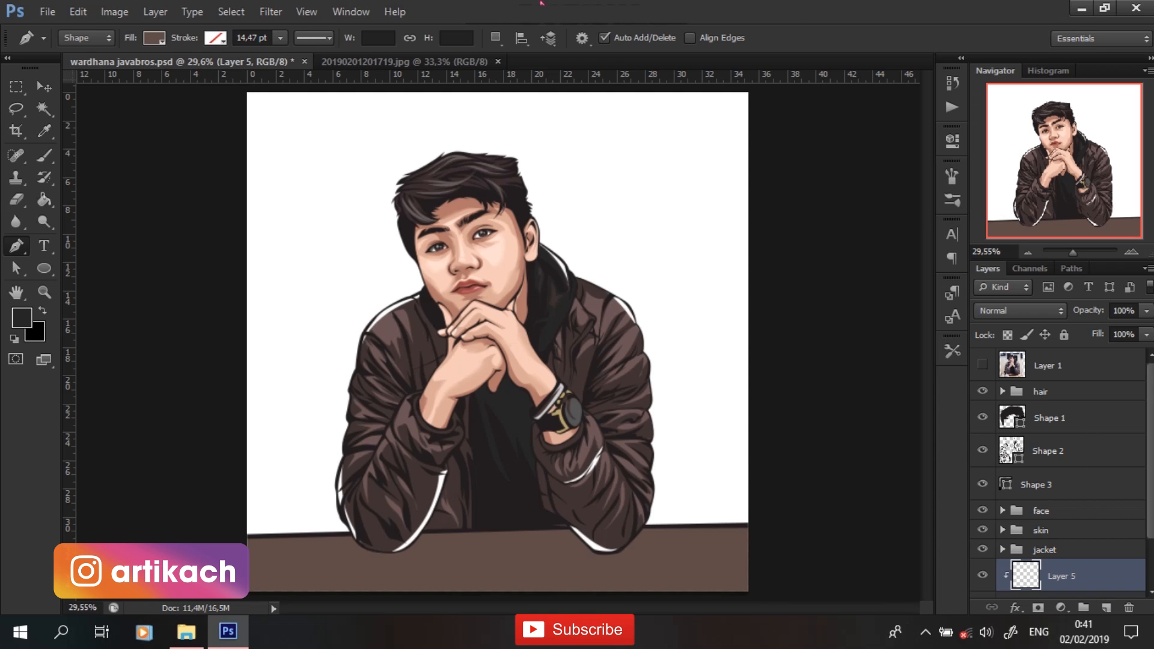
key(ctrl+minus)
key(b)
click(22, 318)
key(Return)
Enlarge the brush to 800 and paint dark shading along the lower right of the table
key(bracketright)
key(bracketright)
key(bracketright)
key(bracketright)
key(bracketright)
key(bracketright)
key(bracketright)
key(bracketright)
key(bracketright)
key(bracketright)
key(bracketright)
key(bracketright)
key(bracketright)
key(bracketright)
key(bracketright)
key(bracketright)
key(bracketright)
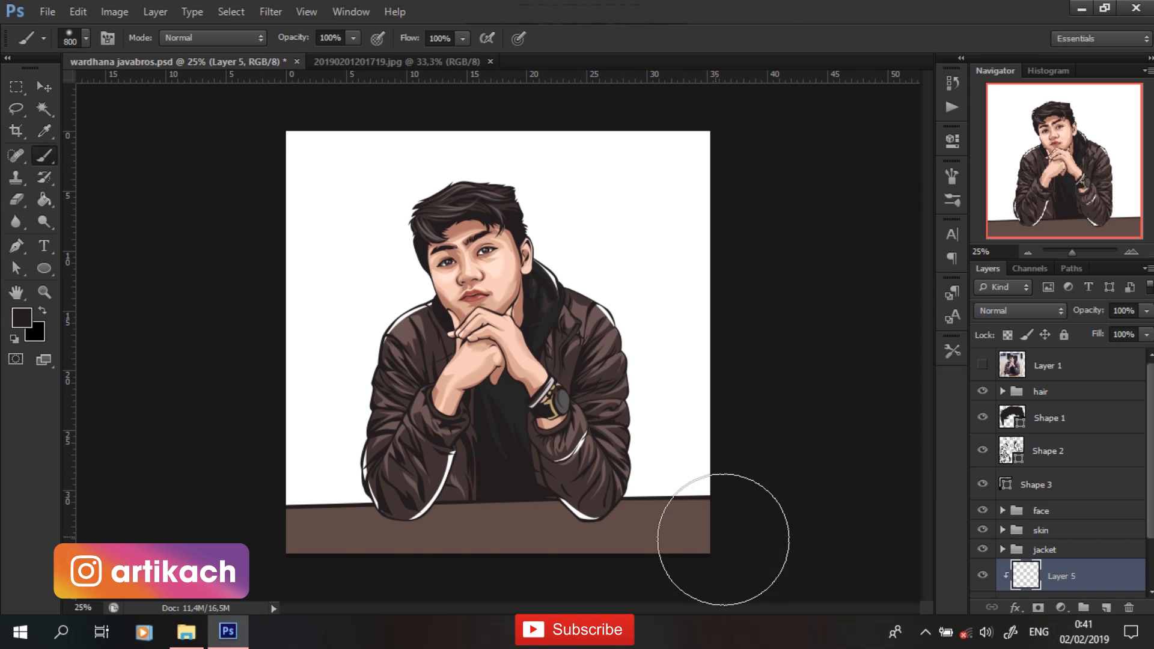
drag(704, 550, 442, 595)
scroll(1113, 520, down, 2)
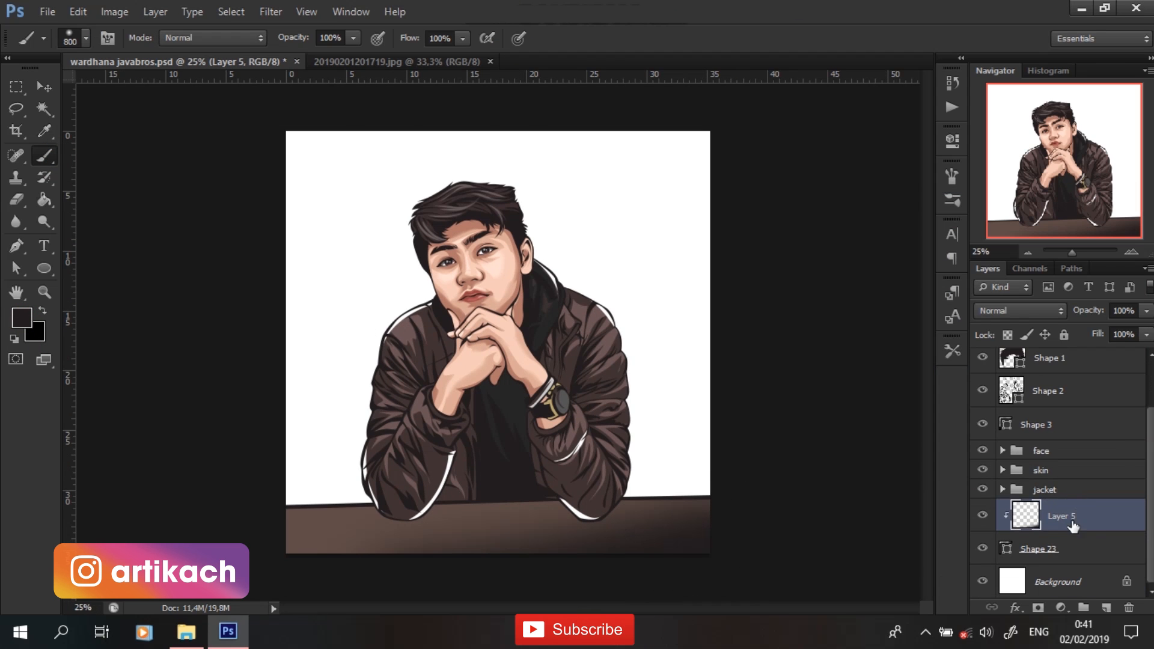
click(1071, 489)
shift+click(1069, 368)
scroll(1082, 378, up, 2)
shift+click(1099, 391)
key(ctrl+j)
key(ctrl+e)
key(ctrl+z)
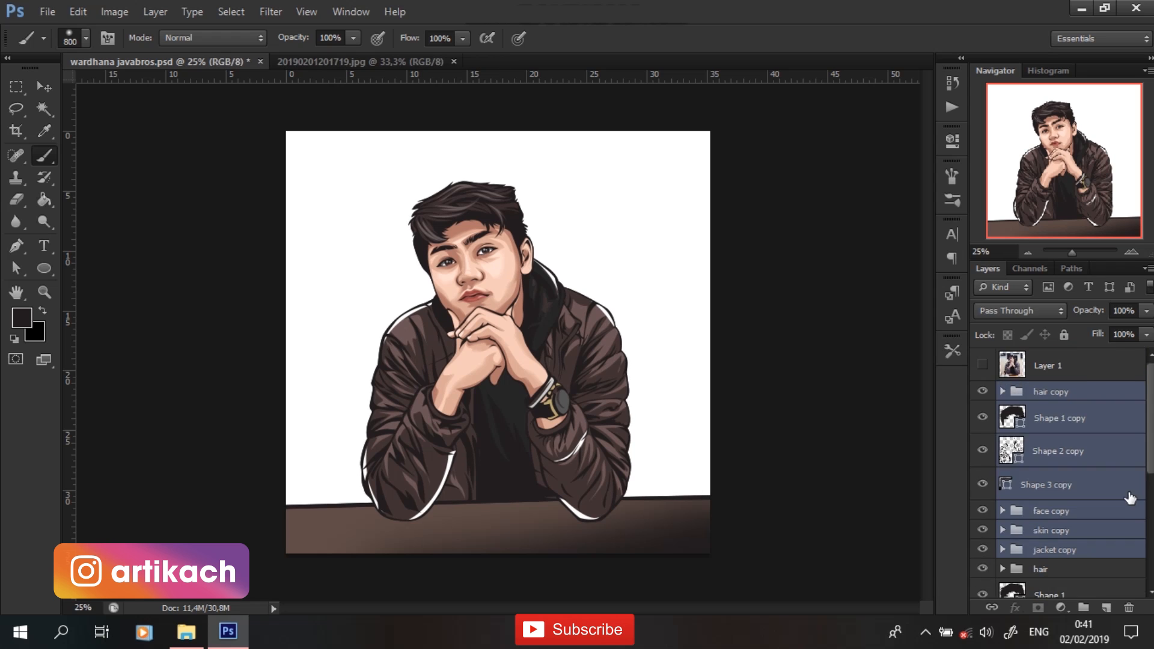
key(ctrl+alt+z)
Duplicate all portrait layers from the hair group down to the jacket group, merge the copies and place the result below the table shape
scroll(1112, 521, down, 2)
shift+click(1106, 551)
scroll(1103, 388, up, 2)
shift+click(1082, 392)
key(ctrl+j)
key(ctrl+e)
mouse_move(1099, 412)
mouse_down()
mouse_move(1090, 560)
mouse_move(1100, 548)
mouse_up()
Create a new layer beneath the merged portrait copy and fill it with a tan yellow using the Paint Bucket
ctrl+click(1106, 608)
key(g)
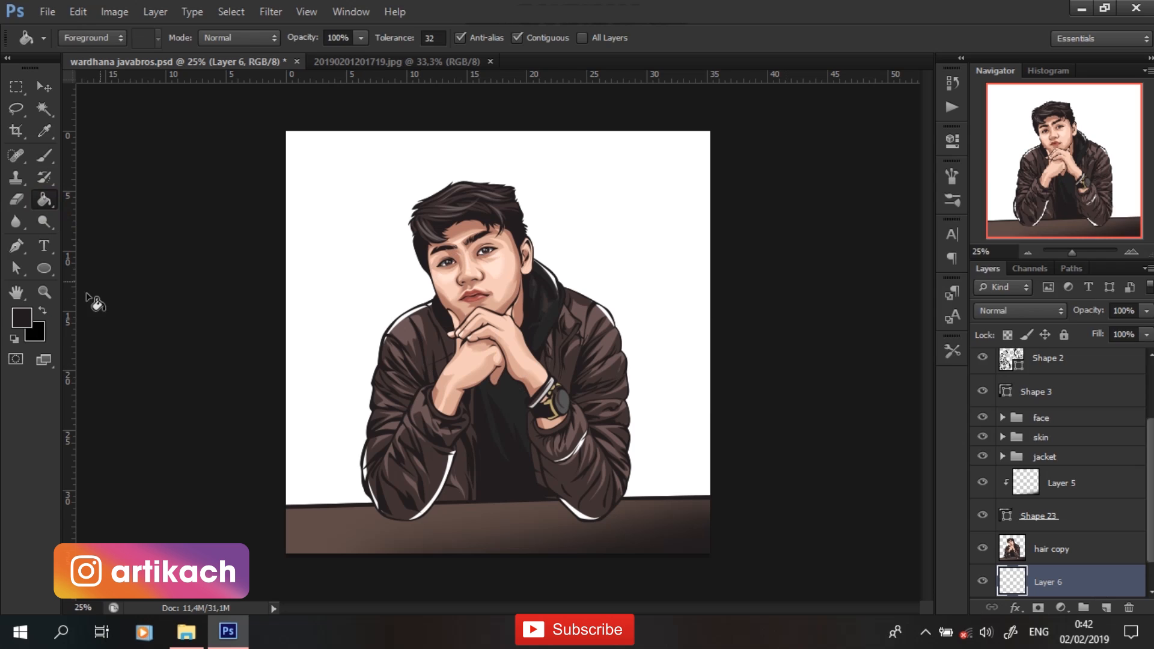
click(22, 317)
drag(756, 292, 781, 275)
key(Return)
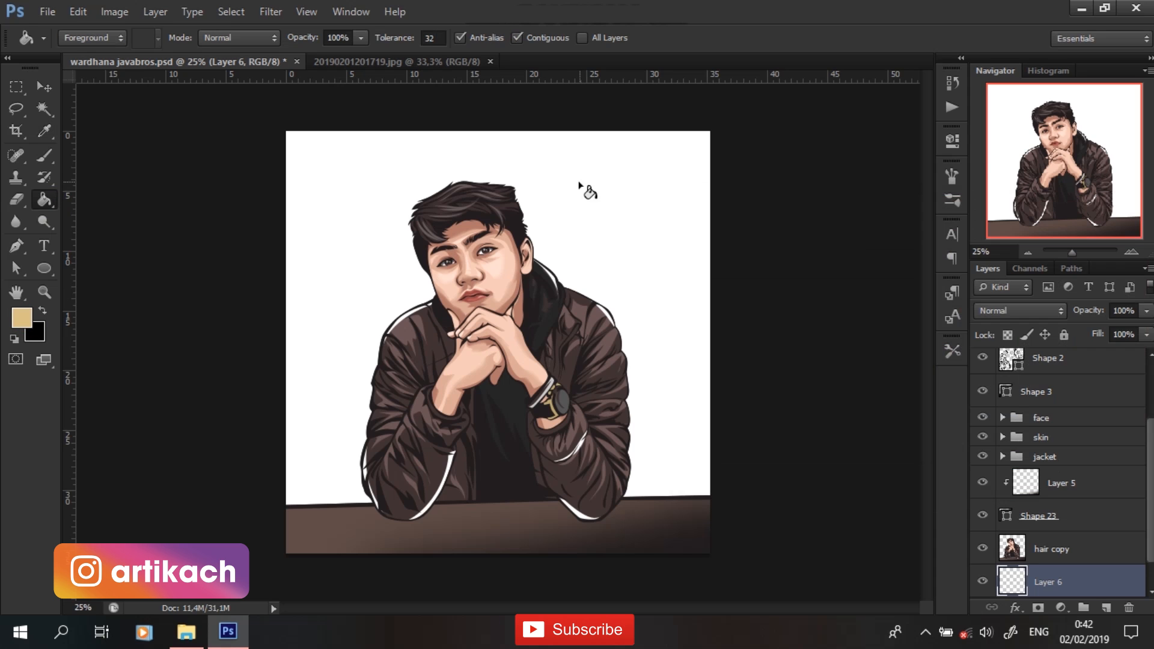
click(594, 208)
Duplicate the merged portrait copy and fill a new layer clipped to the lower copy with white
click(1087, 549)
key(ctrl+j)
ctrl+click(1106, 608)
right_click(1082, 584)
click(1038, 205)
click(13, 338)
click(42, 310)
click(361, 240)
Shift the lower merged portrait copy to the right to form a white offset outline behind the figure
drag(1148, 451, 1148, 500)
click(1115, 515)
click(44, 88)
key(shift+Right)
key(shift+Right)
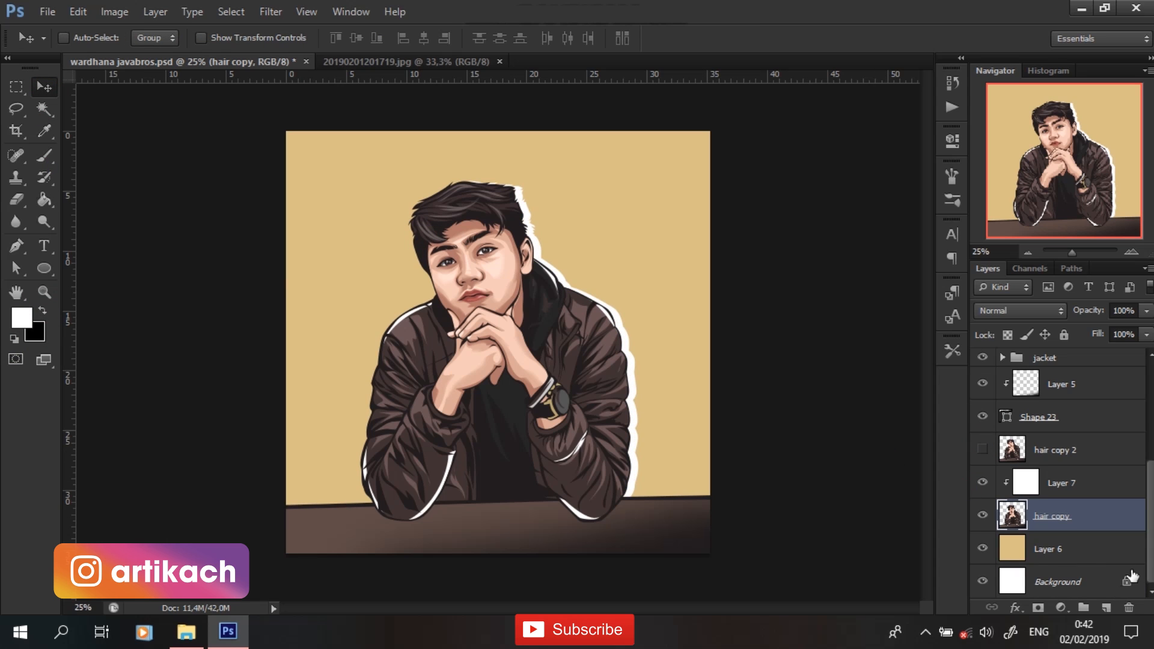
Refill the tan backdrop layer with a dark brown using the Paint Bucket
click(1112, 551)
click(44, 199)
click(22, 317)
click(409, 361)
key(Return)
click(535, 322)
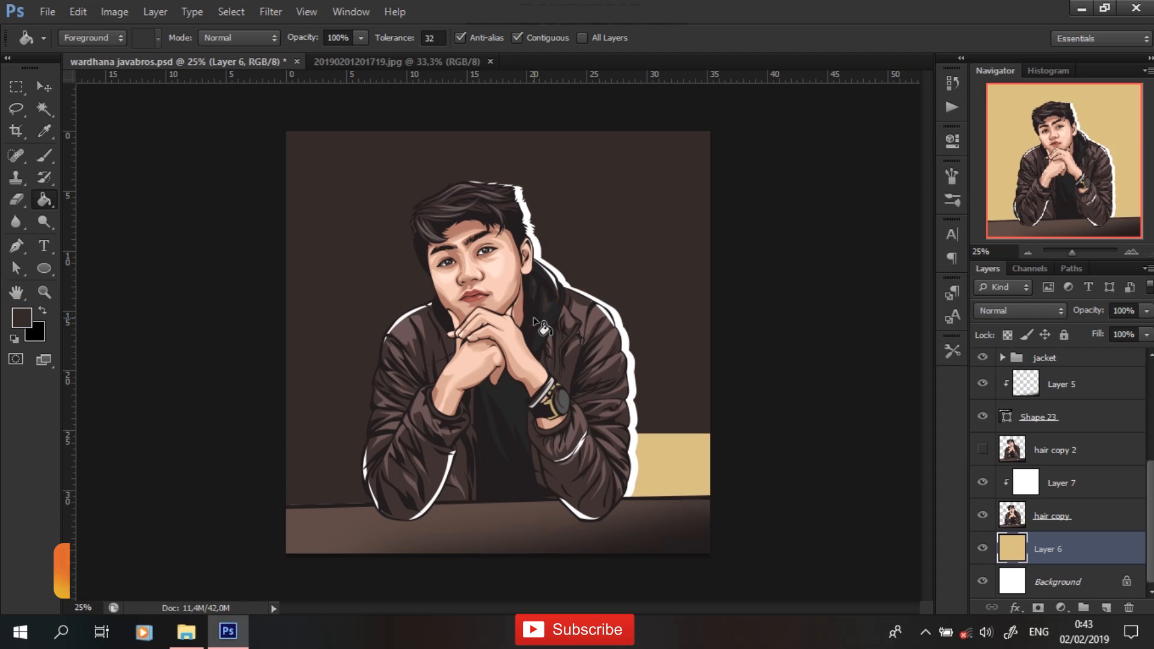
Add a new layer directly above the dark brown backdrop and set the foreground colour to a light greyish beige for the Brush
click(1107, 608)
click(43, 155)
click(21, 317)
click(705, 285)
key(Return)
Paint one large soft glow behind the figure with a 2600 px brush and lower the glow layer's opacity
key(bracketright)
key(bracketright)
key(bracketright)
key(bracketright)
key(bracketright)
key(bracketright)
key(bracketright)
key(bracketright)
key(bracketright)
key(bracketright)
key(bracketright)
key(bracketright)
key(bracketright)
key(bracketright)
key(bracketright)
key(bracketright)
key(bracketright)
key(bracketright)
key(bracketright)
key(bracketright)
key(bracketright)
key(bracketright)
key(bracketright)
key(bracketright)
key(bracketright)
key(bracketright)
click(484, 346)
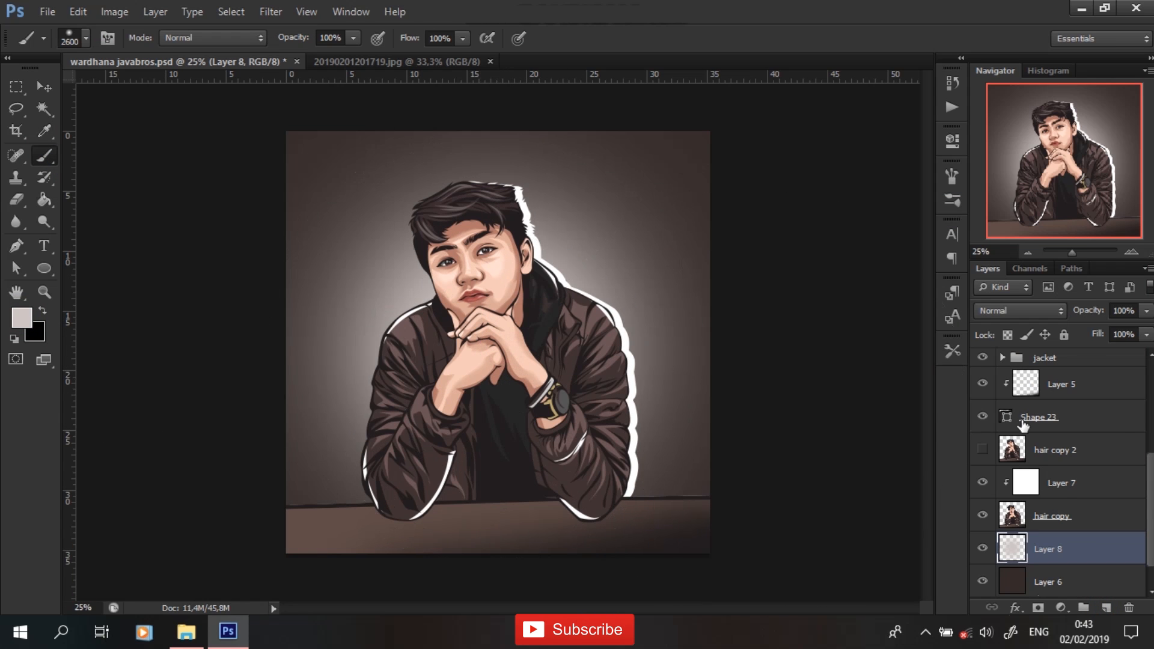
click(1146, 310)
drag(1146, 330, 1123, 339)
click(1058, 516)
key(ctrl+t)
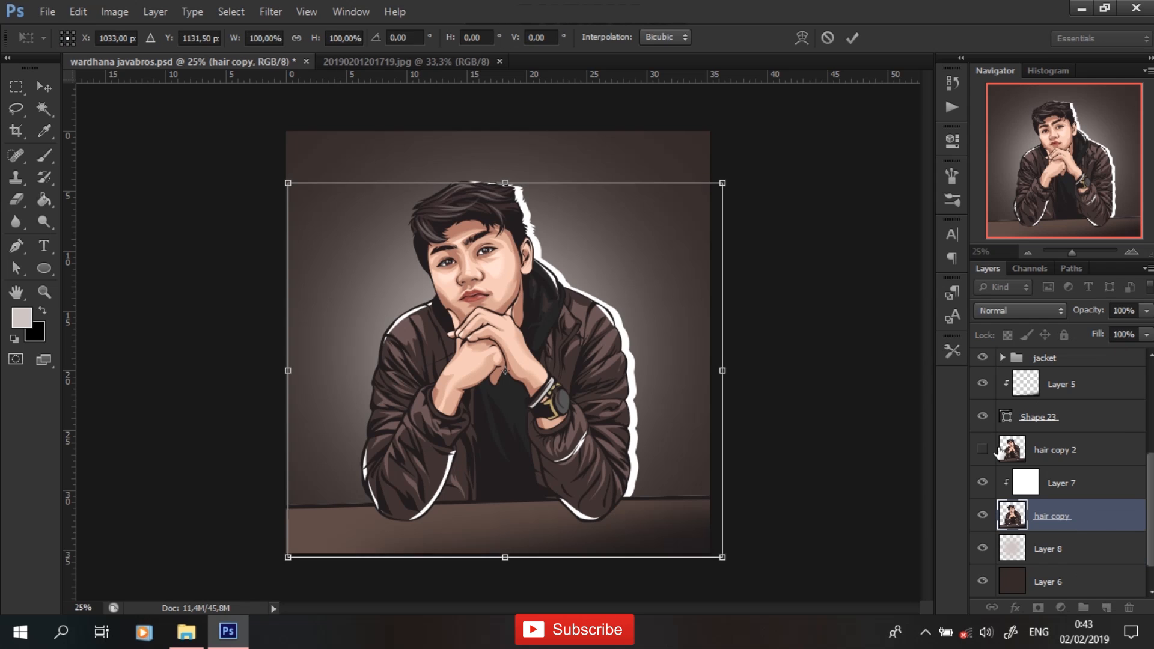
key(Escape)
key(bracketleft)
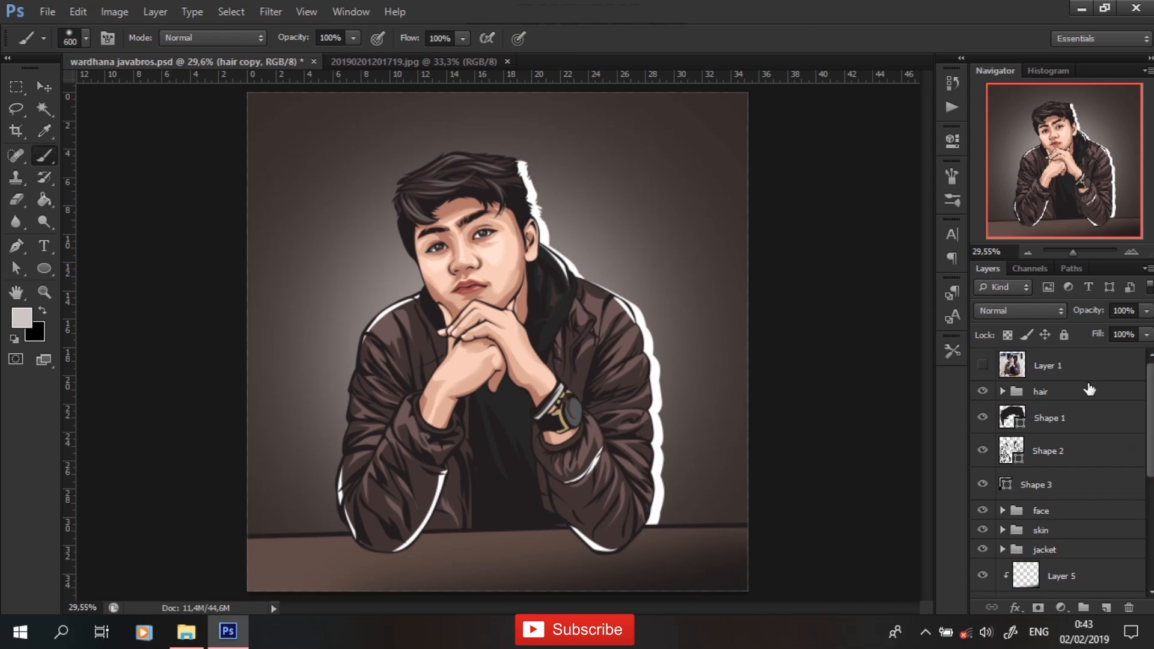